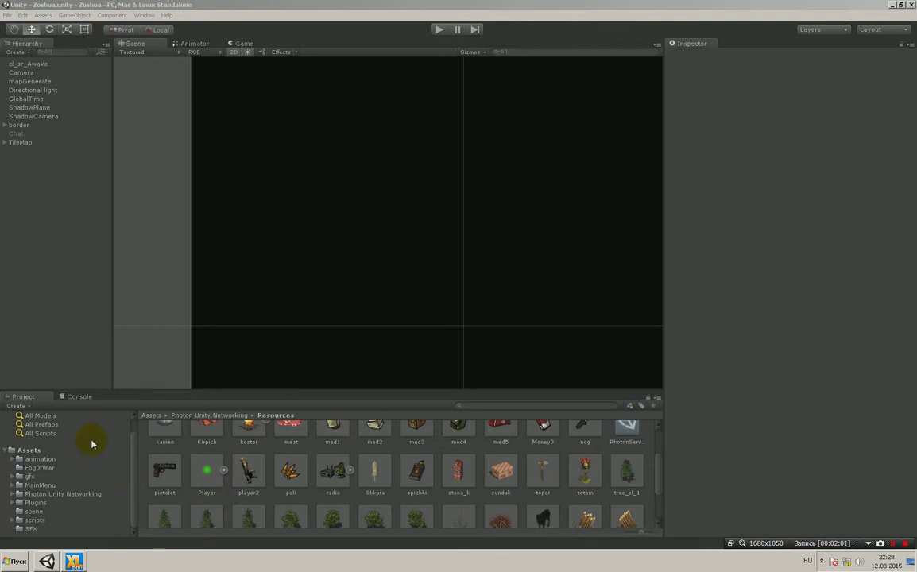
Open the FogOfWar assets folder and deactivate the ShadowCamera object
{"action": "left_click", "coordinate": [40, 468]}
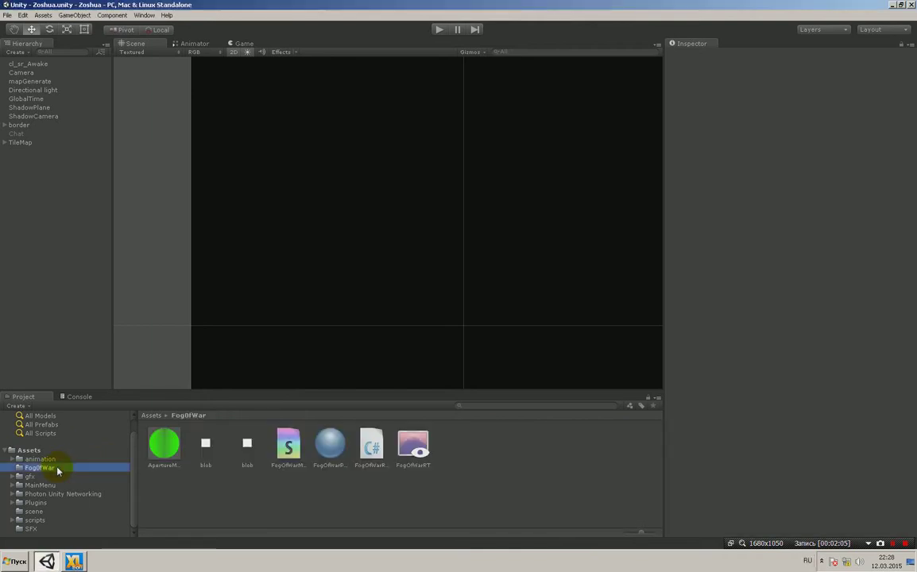
{"action": "left_click", "coordinate": [37, 117]}
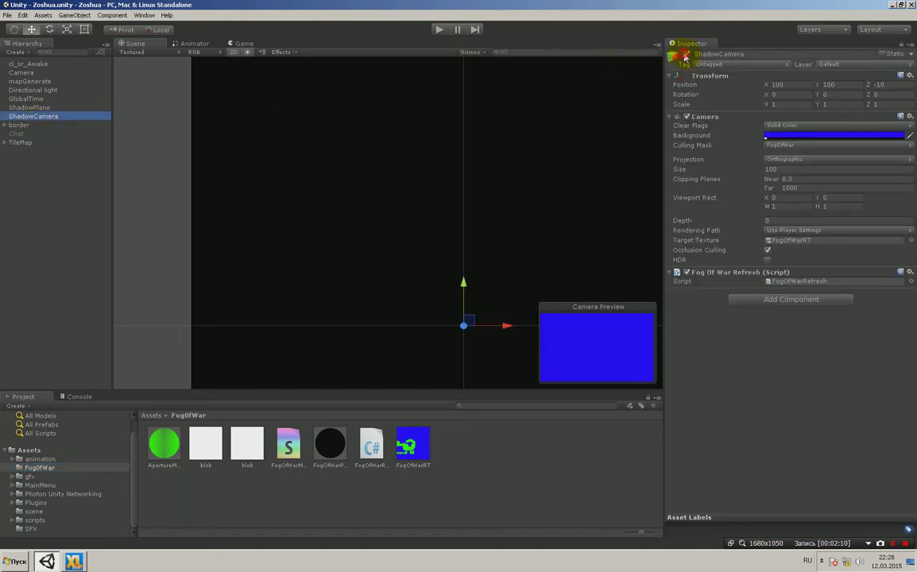
{"action": "left_click", "coordinate": [617, 50]}
Deactivate the ShadowPlane object in the scene
{"action": "left_click", "coordinate": [31, 108]}
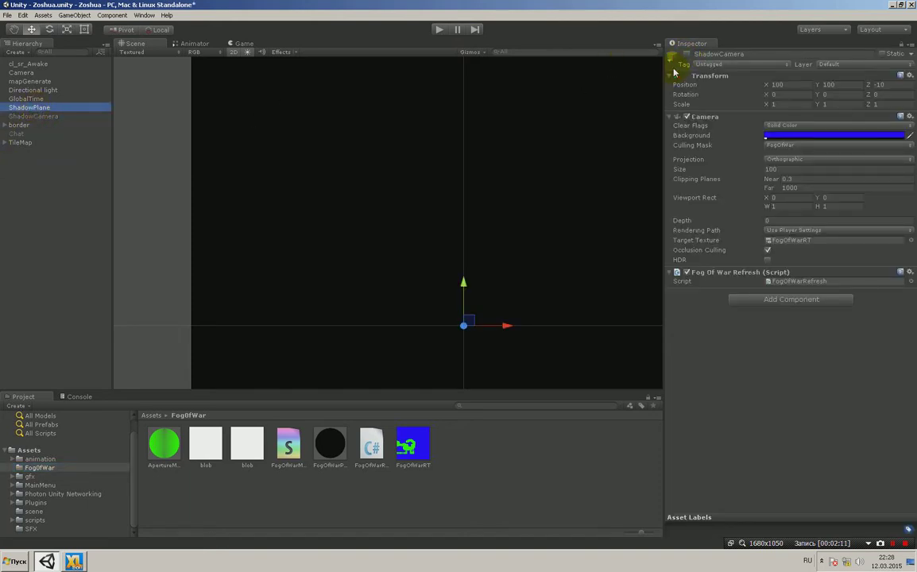
{"action": "left_click", "coordinate": [687, 54]}
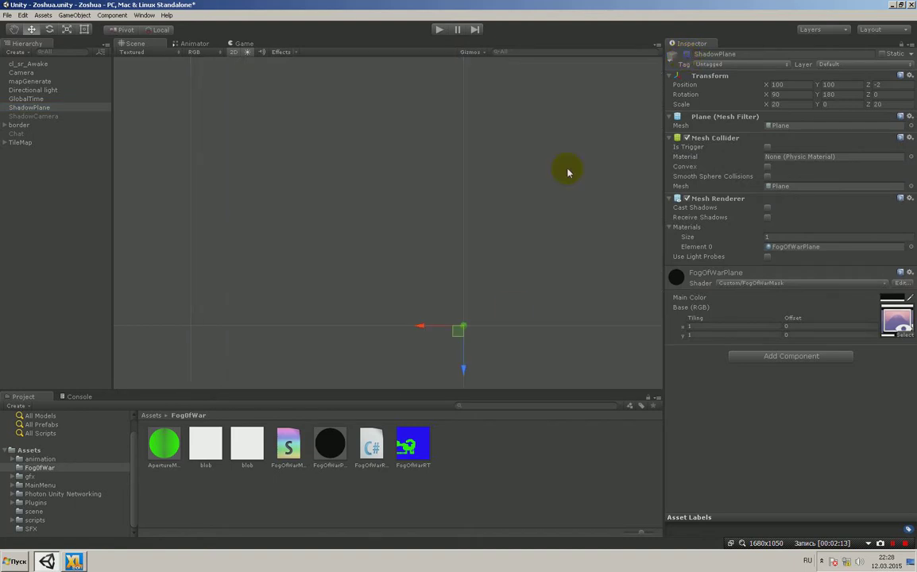
{"action": "scroll", "coordinate": [501, 320], "scroll_direction": "down", "scroll_amount": 5}
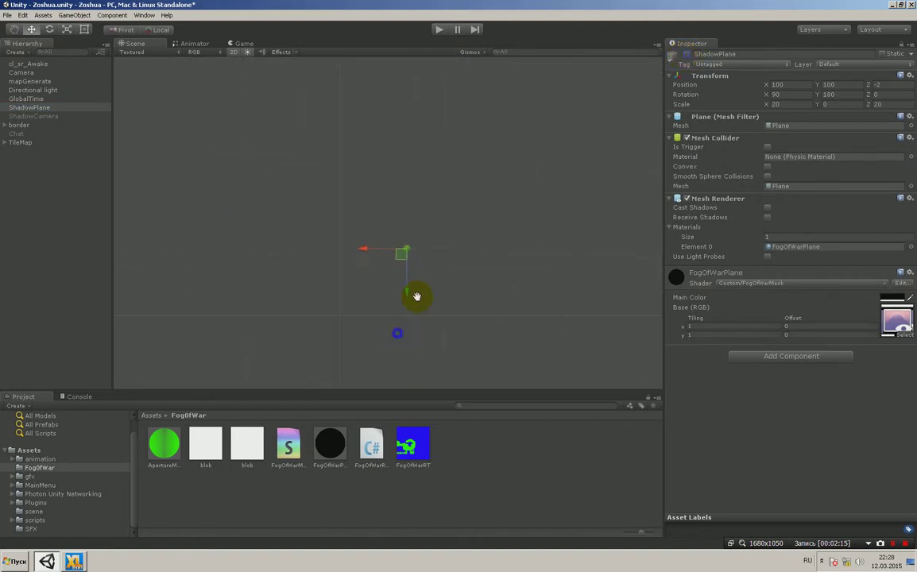
{"action": "right_click_drag", "start_coordinate": [416, 297], "coordinate": [326, 259]}
{"action": "left_click", "coordinate": [4, 221]}
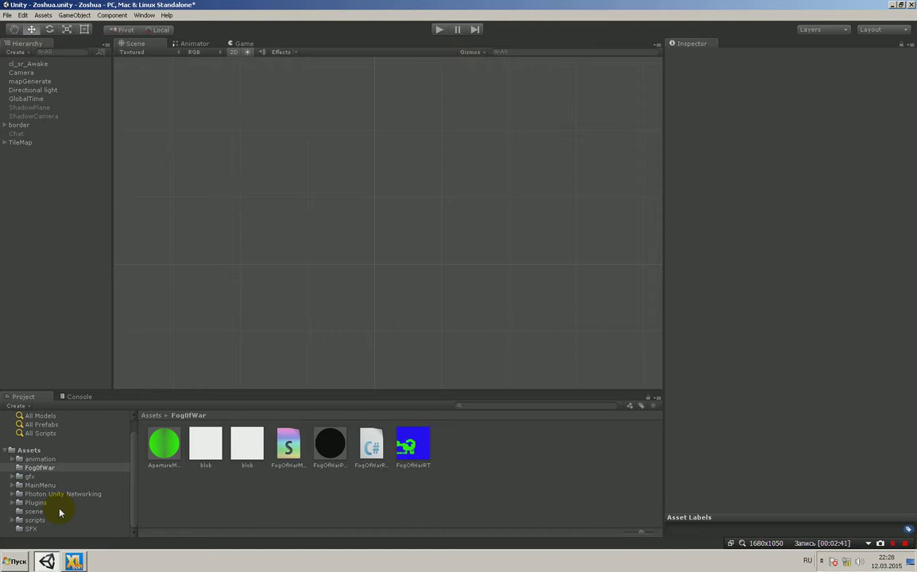
Show the root Assets folder's subfolders in the Project panel
{"action": "left_click", "coordinate": [24, 451]}
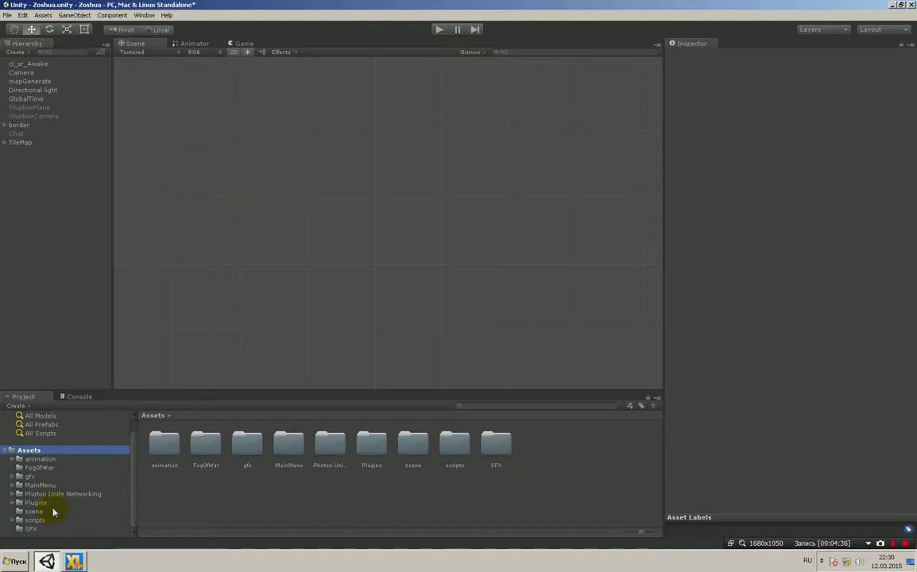
Open the Photon Unity Networking Resources folder and inspect the Eat5 and vetki prefabs
{"action": "left_click", "coordinate": [12, 494]}
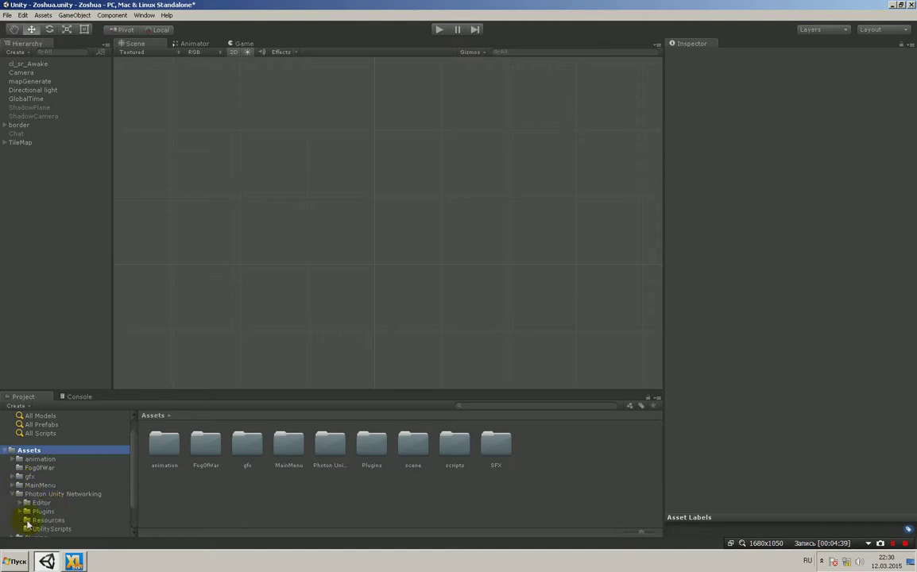
{"action": "left_click", "coordinate": [35, 521]}
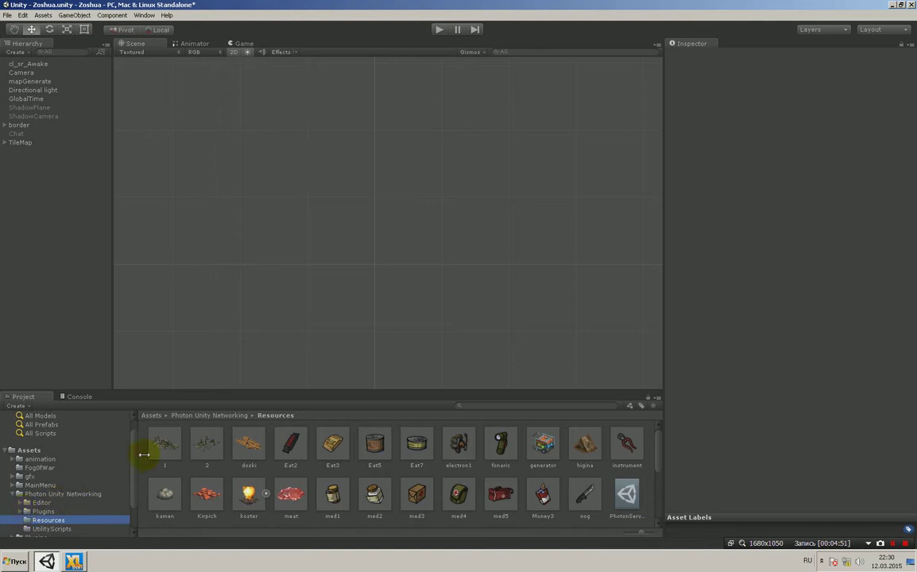
{"action": "left_click", "coordinate": [389, 447]}
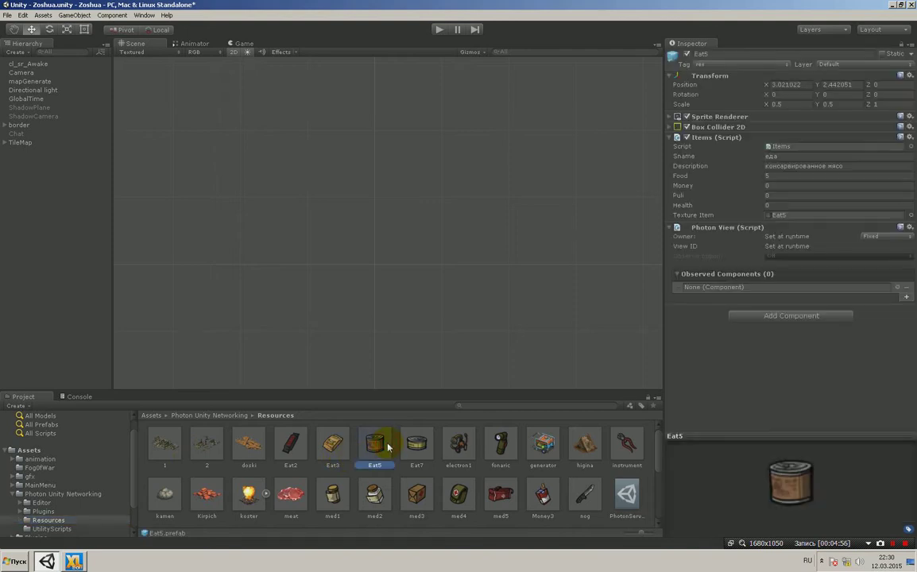
{"action": "scroll", "coordinate": [389, 448], "scroll_direction": "down", "scroll_amount": 10}
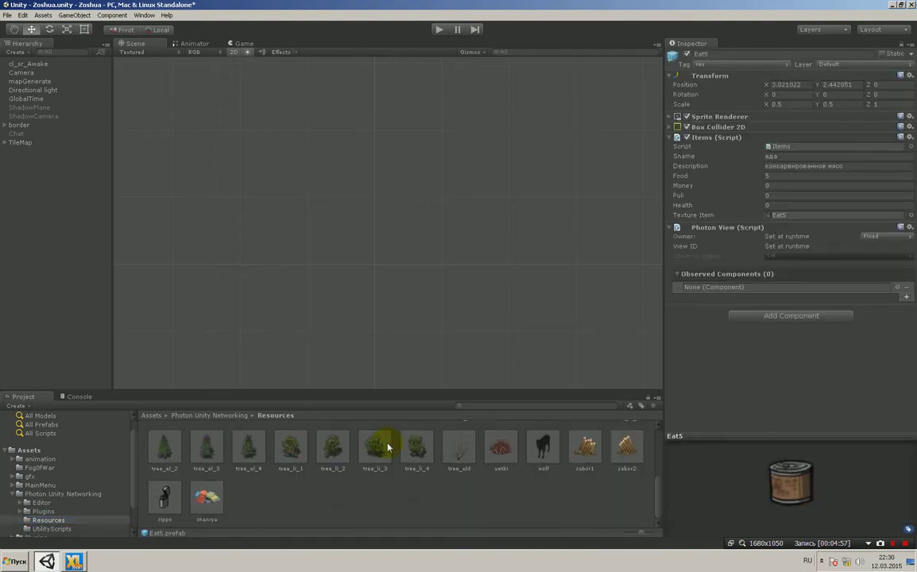
{"action": "left_click", "coordinate": [417, 447]}
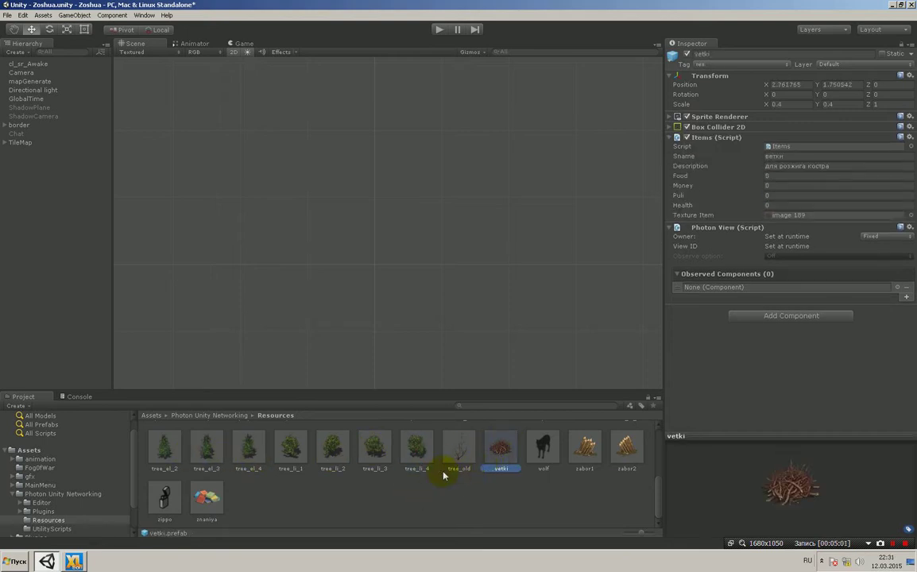
{"action": "scroll", "coordinate": [443, 475], "scroll_direction": "up", "scroll_amount": 5}
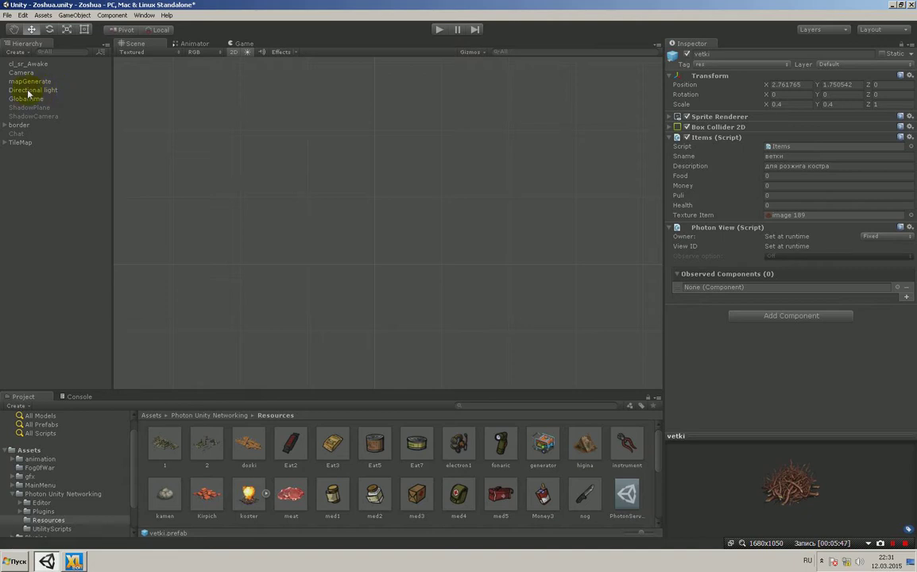
Inspect the mapGenerate object, then the Eat7 canned-fish prefab with Food 7
{"action": "left_click", "coordinate": [27, 83]}
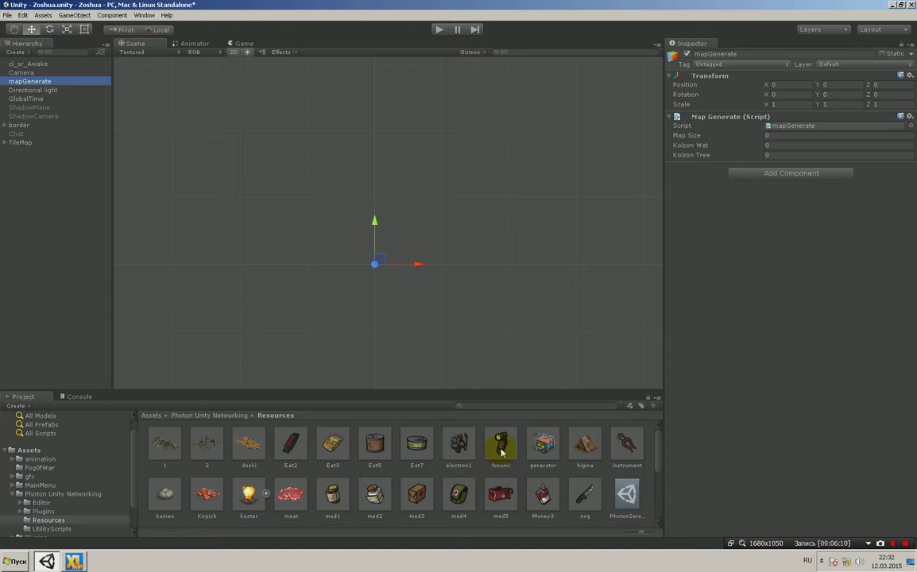
{"action": "left_click", "coordinate": [430, 450]}
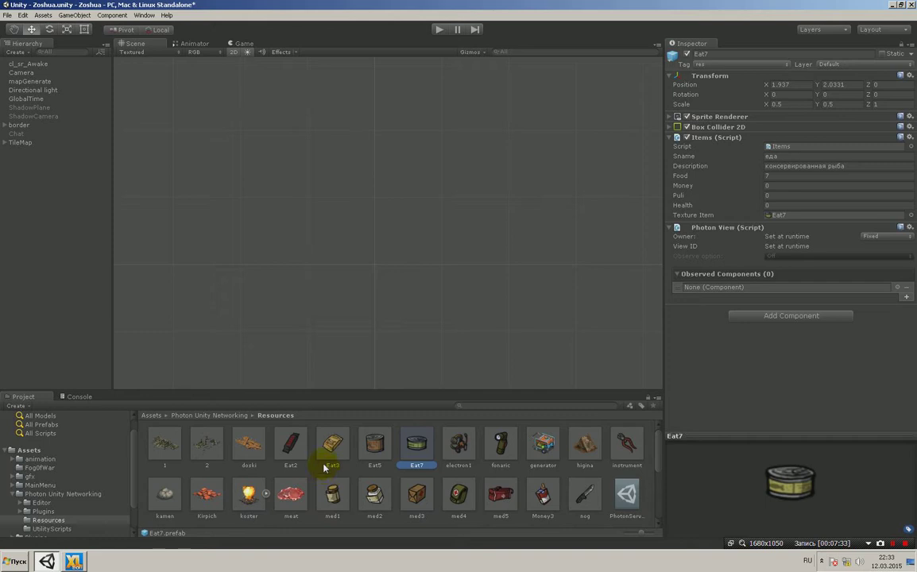
Expand TileMap and inspect tiles tilegenerate0_0, 100_0 and 100_100, then mapGenerate
{"action": "left_click", "coordinate": [4, 143]}
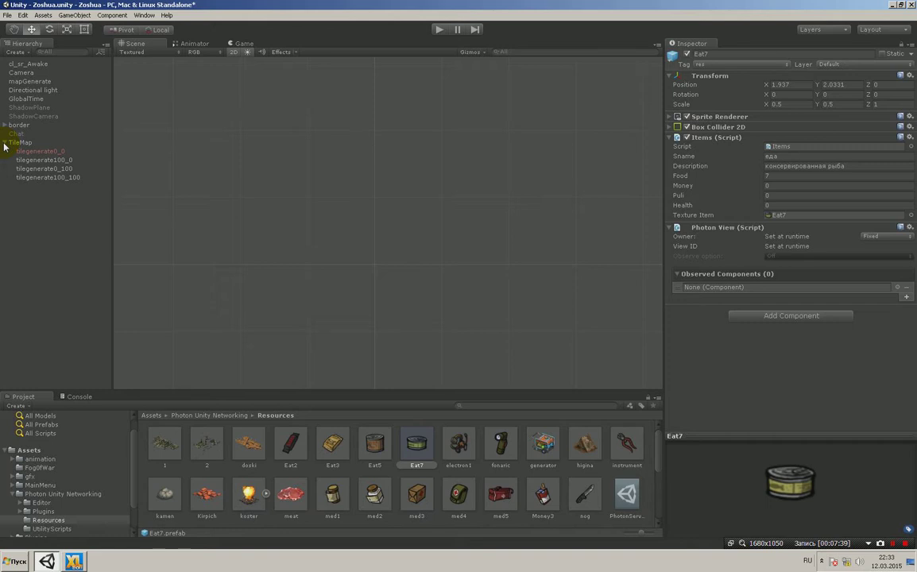
{"action": "left_click", "coordinate": [32, 151]}
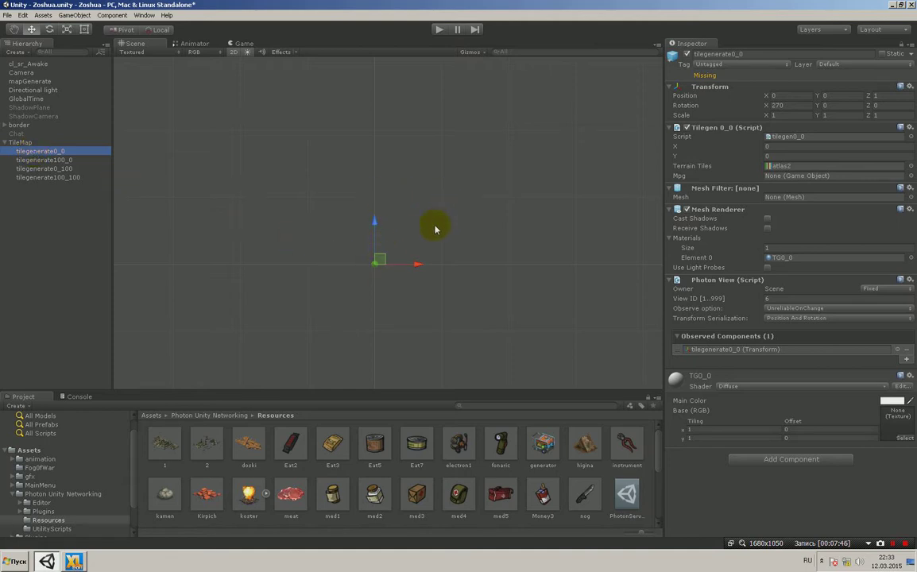
{"action": "left_click", "coordinate": [43, 168]}
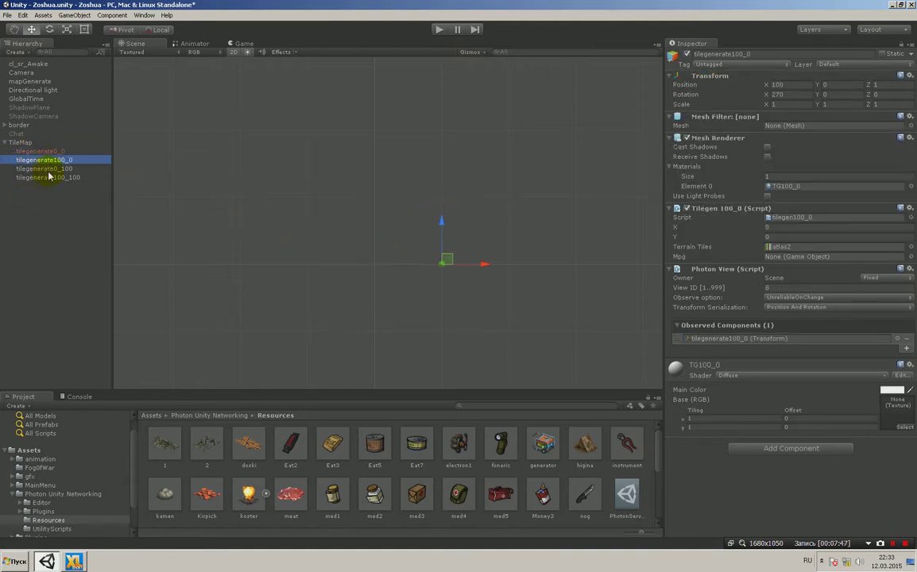
{"action": "left_click", "coordinate": [50, 178]}
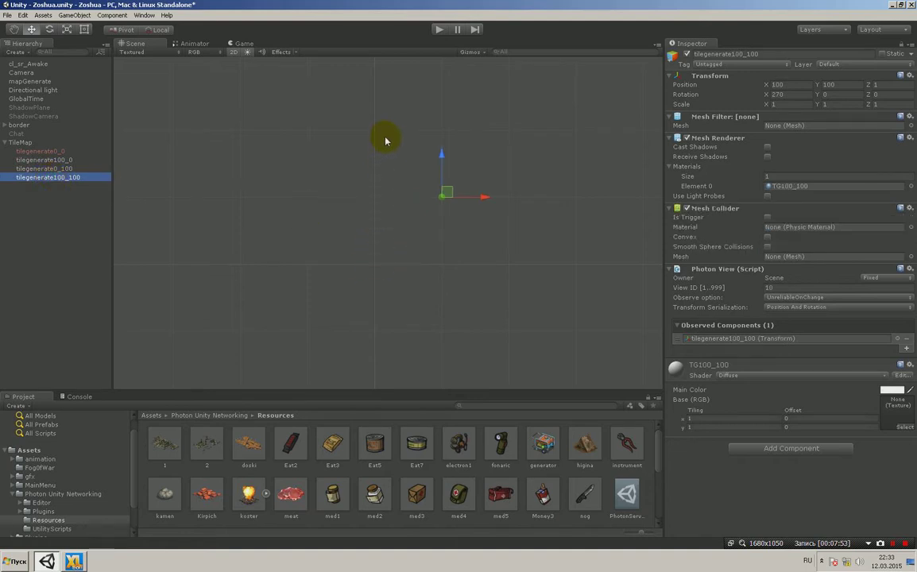
{"action": "left_click", "coordinate": [43, 81]}
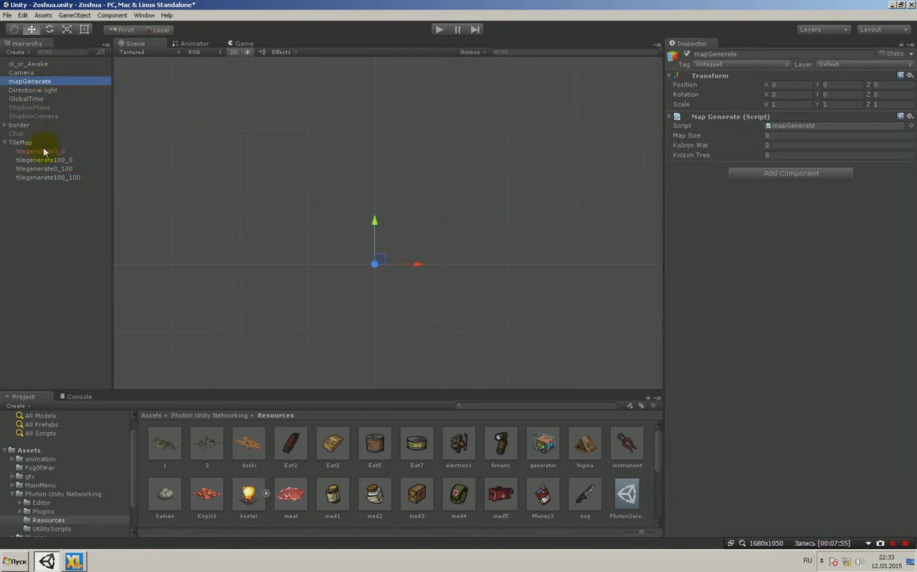
Refocus on tilegenerate0_0, then collapse TileMap to hide its child tiles
{"action": "left_click", "coordinate": [6, 142]}
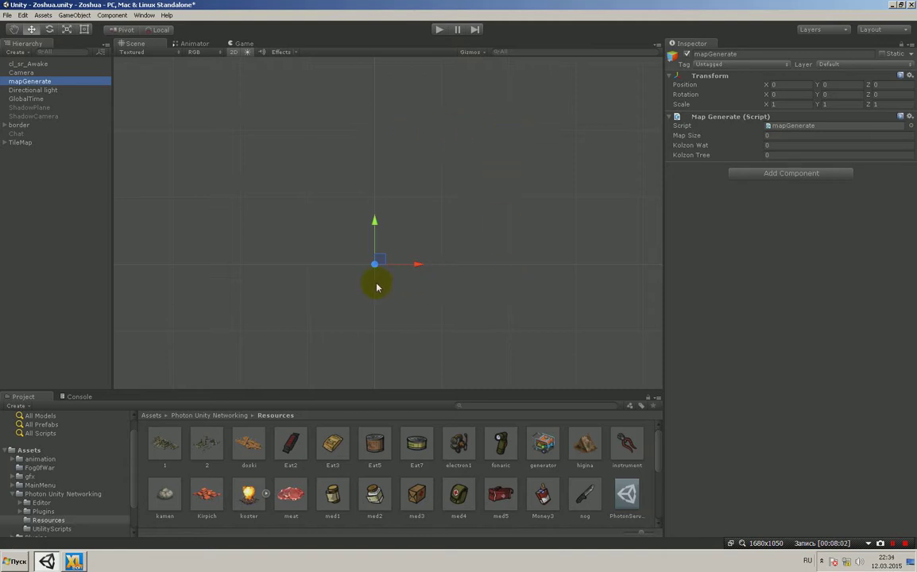
{"action": "left_click", "coordinate": [5, 142]}
{"action": "left_click", "coordinate": [44, 152]}
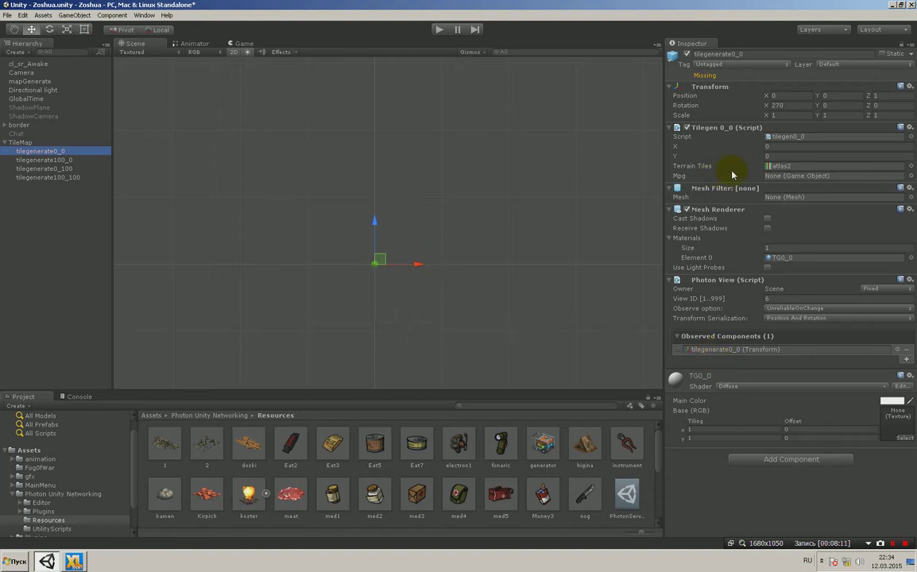
{"action": "left_click", "coordinate": [49, 150]}
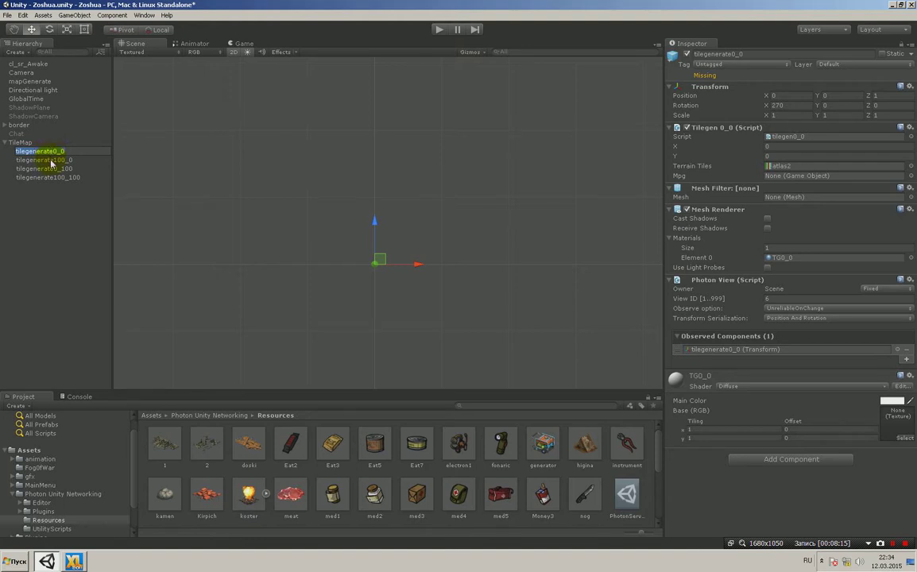
{"action": "double_click", "coordinate": [52, 151]}
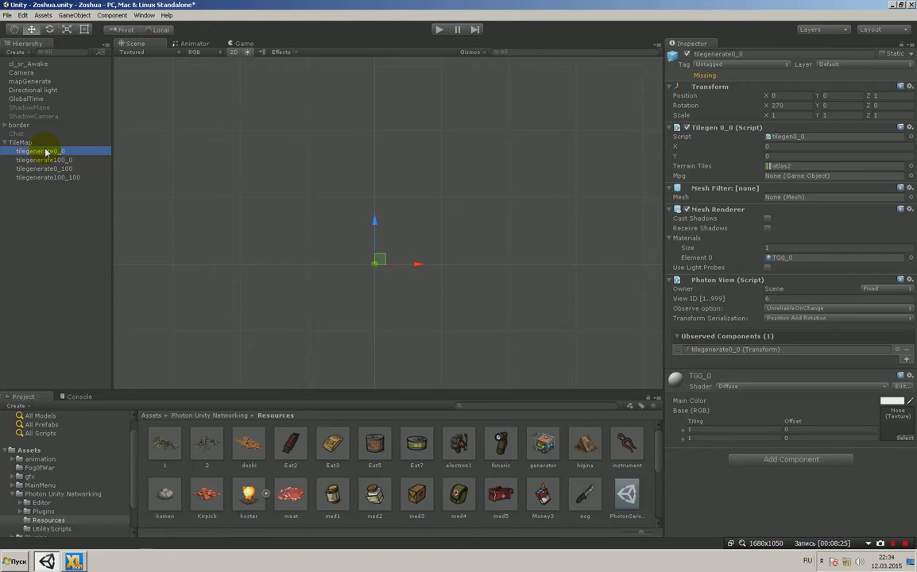
{"action": "left_click", "coordinate": [4, 144]}
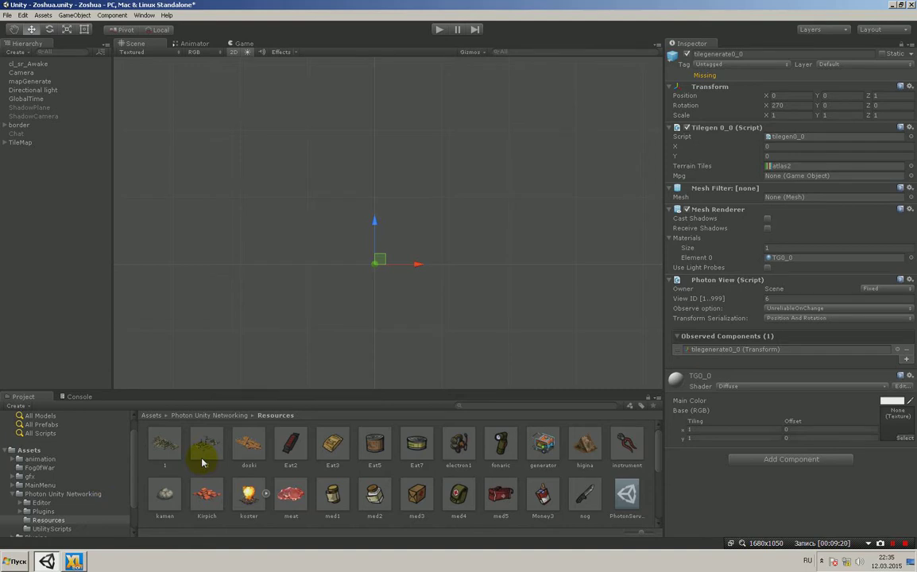
Select prefab 1 and browse the Photon Networking components without adding one
{"action": "left_click", "coordinate": [158, 445]}
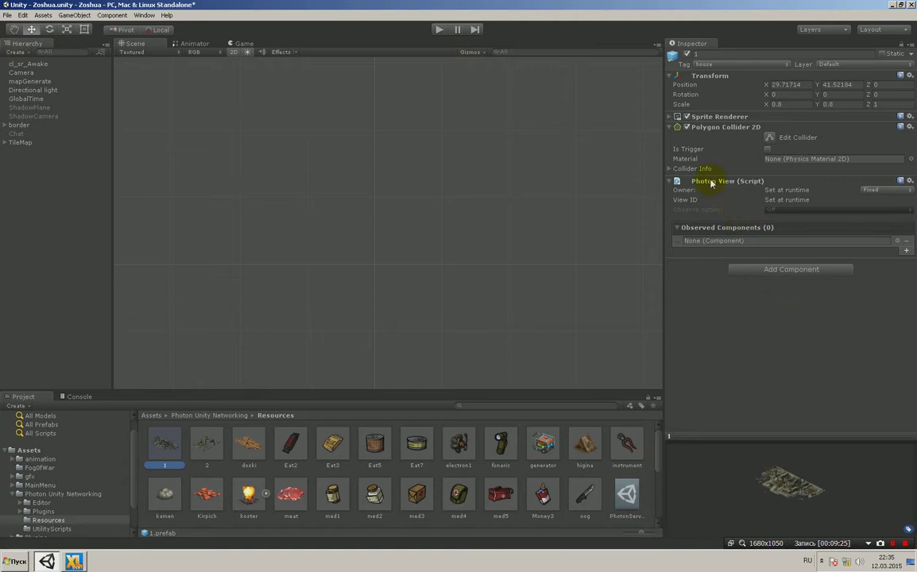
{"action": "left_click", "coordinate": [774, 271]}
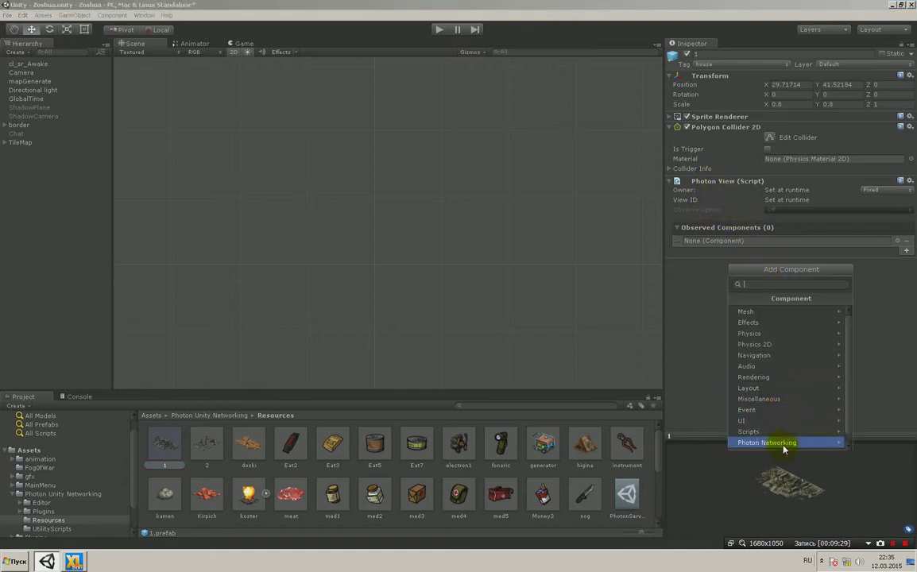
{"action": "left_click", "coordinate": [775, 442]}
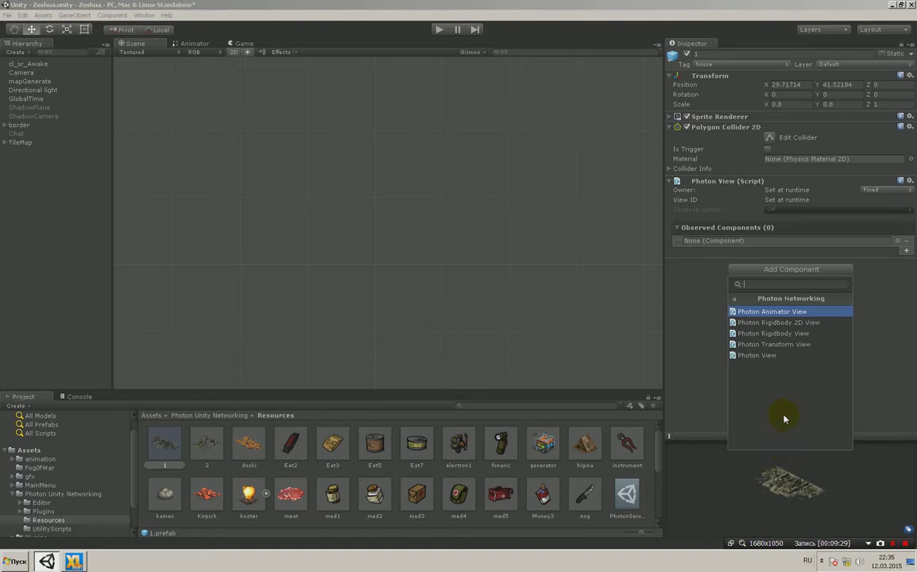
{"action": "left_click", "coordinate": [886, 349]}
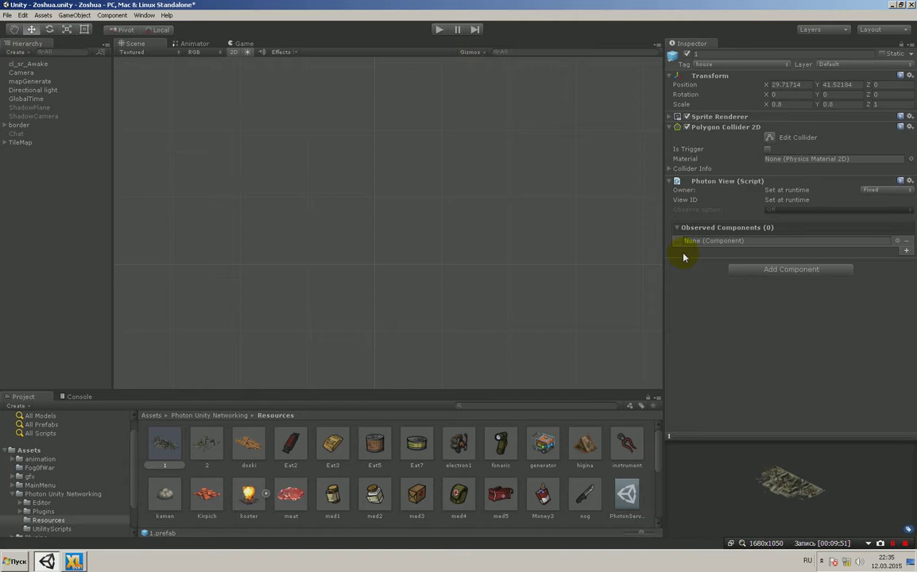
Add the Transform to Photon View's Observed Components, then remove it again
{"action": "left_click", "coordinate": [707, 76]}
{"action": "left_click_drag", "start_coordinate": [758, 93], "coordinate": [708, 240]}
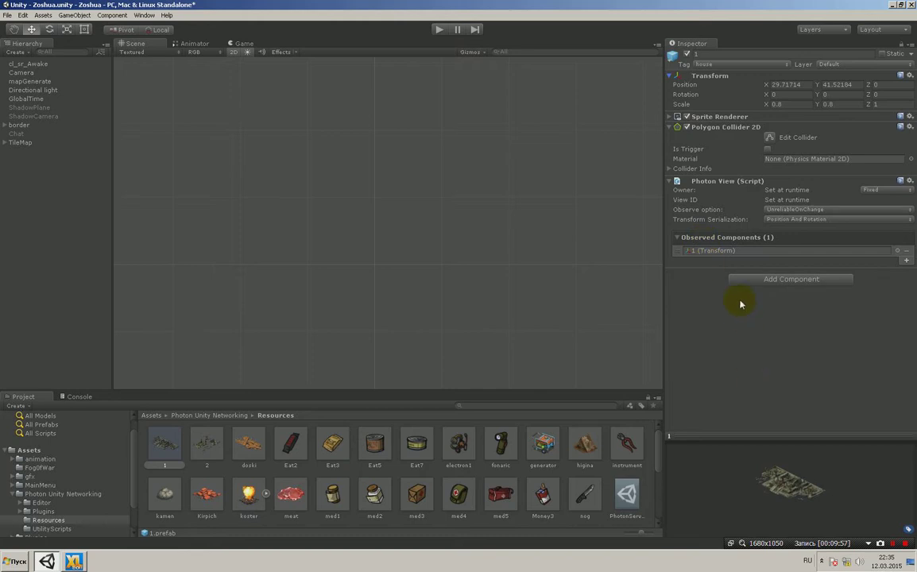
{"action": "left_click", "coordinate": [907, 250]}
{"action": "left_click", "coordinate": [865, 251]}
{"action": "key", "text": "Delete"}
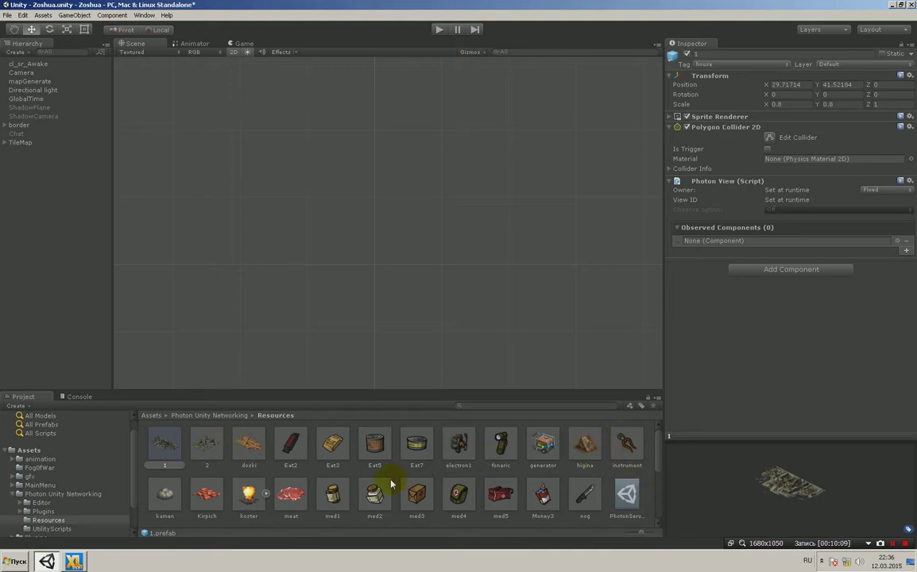
Inspect prefabs 2, Eat2, med2 and tree_li_4, then collapse Photon Unity Networking
{"action": "left_click", "coordinate": [204, 447]}
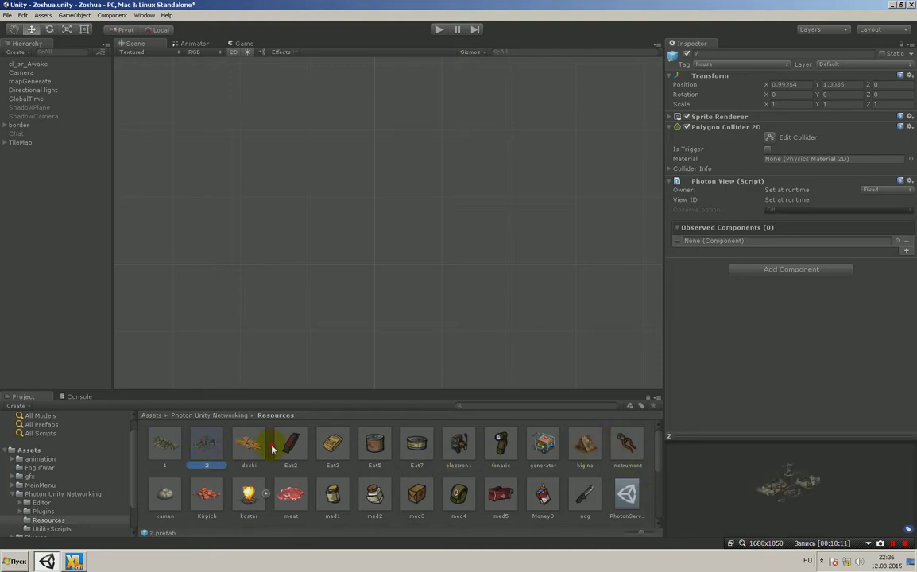
{"action": "left_click", "coordinate": [294, 445]}
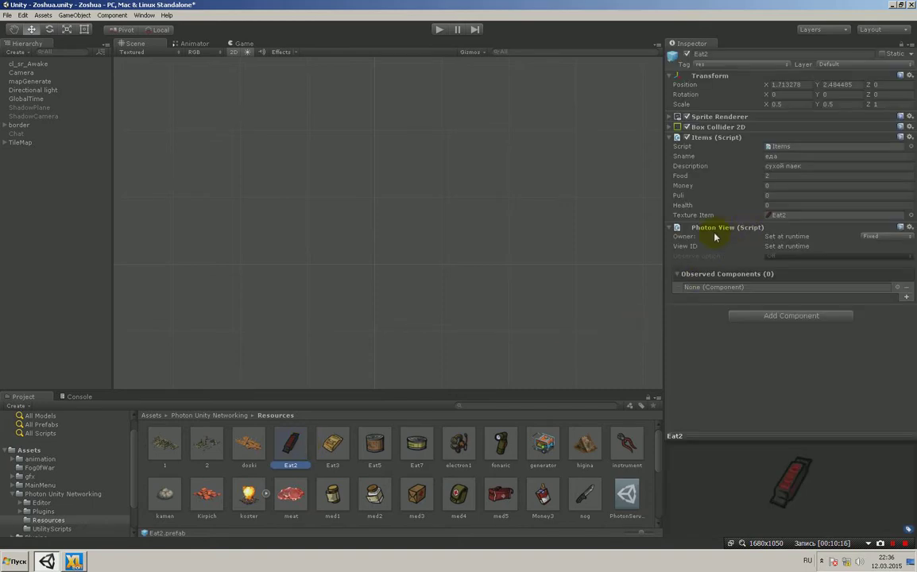
{"action": "left_click", "coordinate": [376, 493]}
{"action": "scroll", "coordinate": [385, 499], "scroll_direction": "down", "scroll_amount": 1}
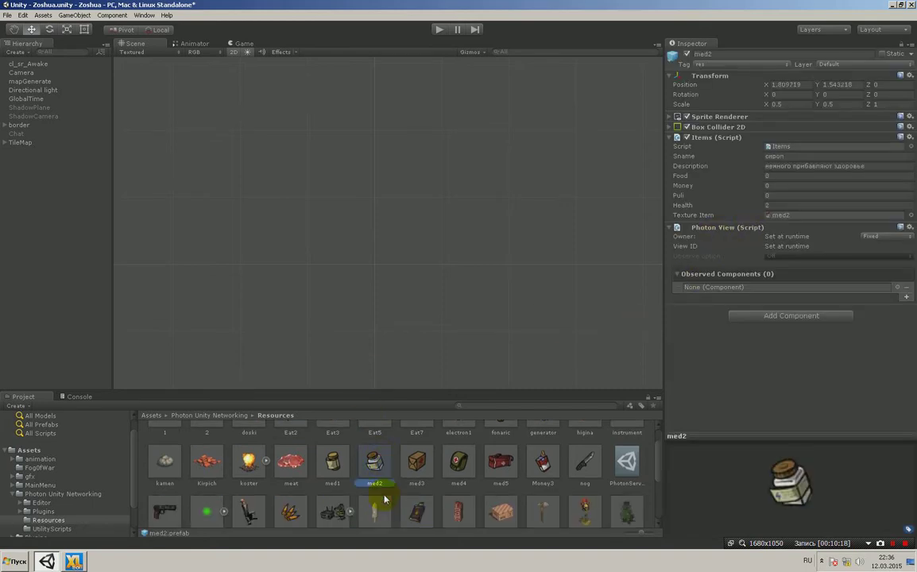
{"action": "scroll", "coordinate": [378, 495], "scroll_direction": "down", "scroll_amount": 1}
{"action": "scroll", "coordinate": [486, 497], "scroll_direction": "down", "scroll_amount": 1}
{"action": "scroll", "coordinate": [480, 496], "scroll_direction": "down", "scroll_amount": 1}
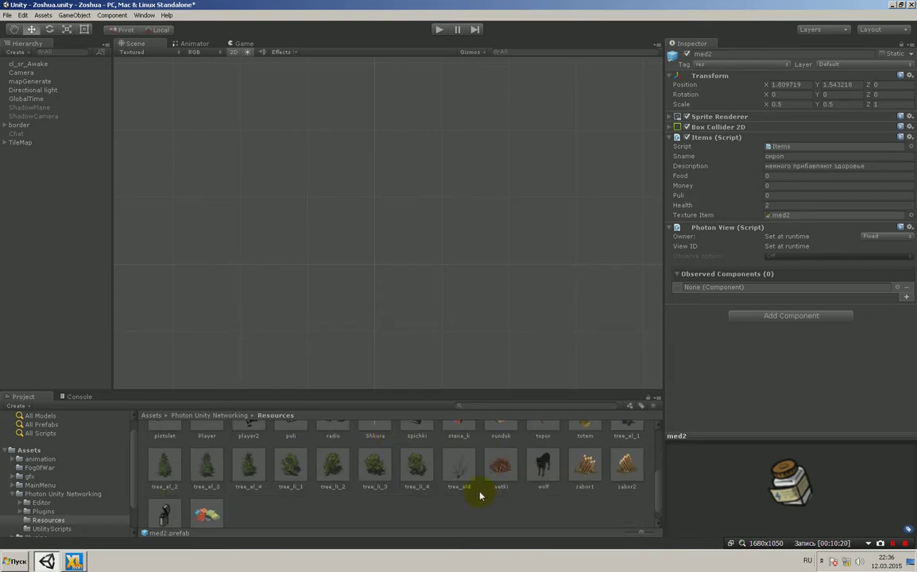
{"action": "left_click", "coordinate": [418, 477]}
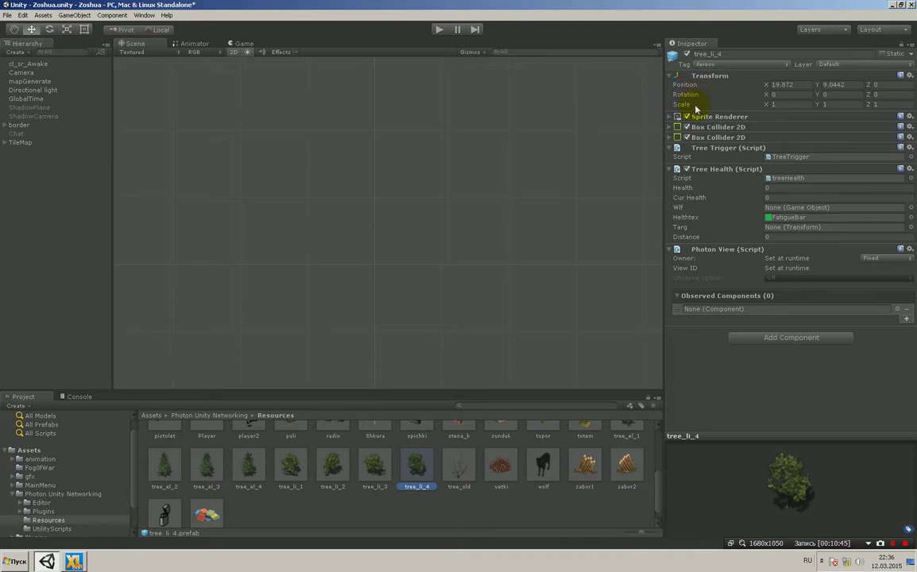
{"action": "left_click", "coordinate": [13, 493]}
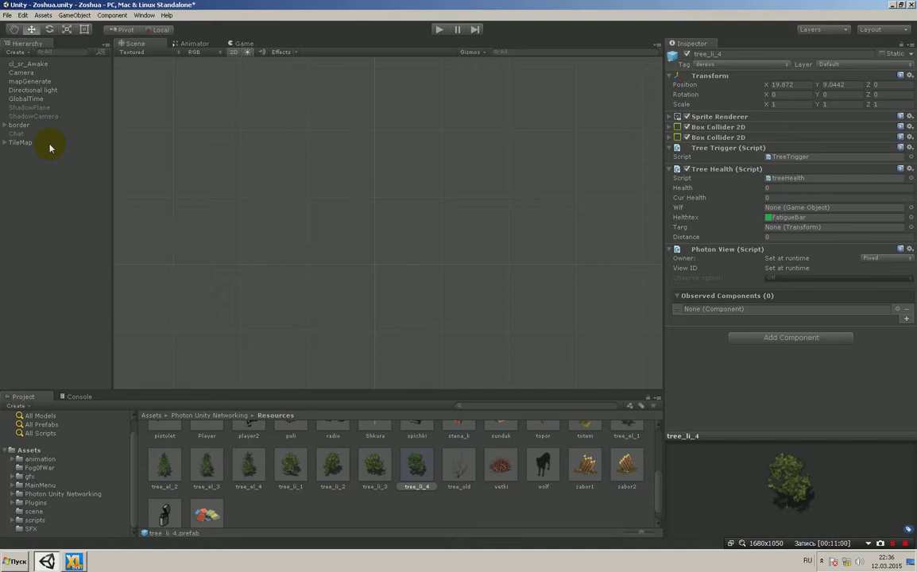
Review GlobalTime, mapGenerate, tree_li_3 and Eat5, ending on cl_sr_Awake's Cl_sr script
{"action": "left_click", "coordinate": [27, 100]}
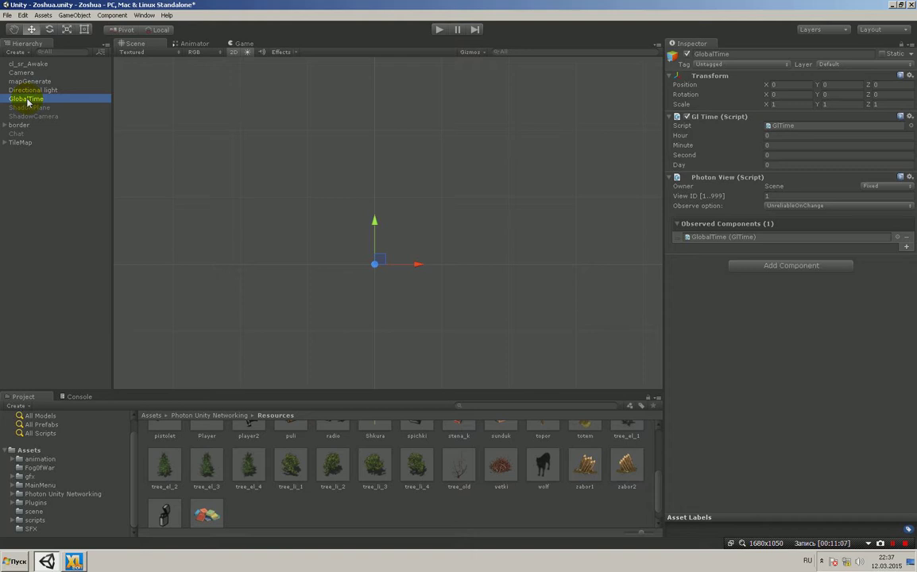
{"action": "left_click", "coordinate": [25, 83]}
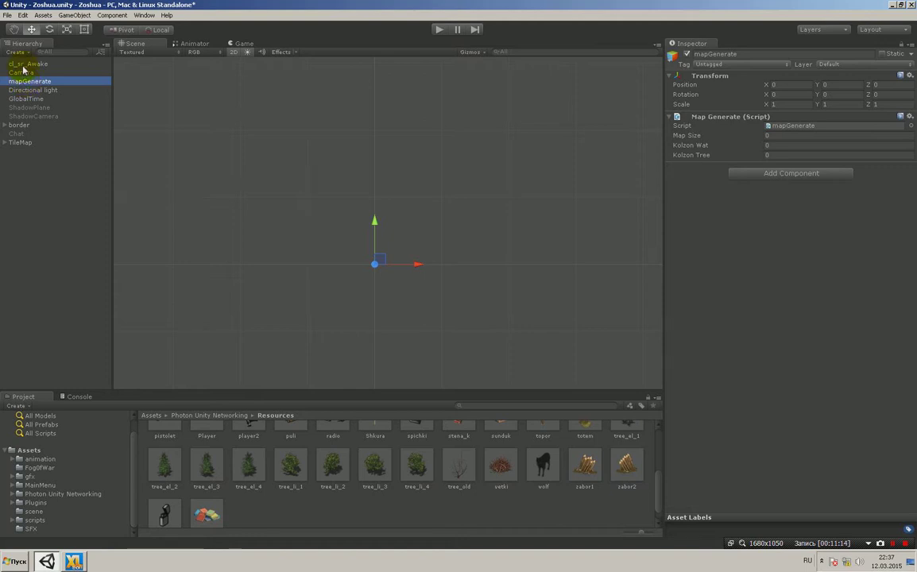
{"action": "left_click", "coordinate": [24, 65]}
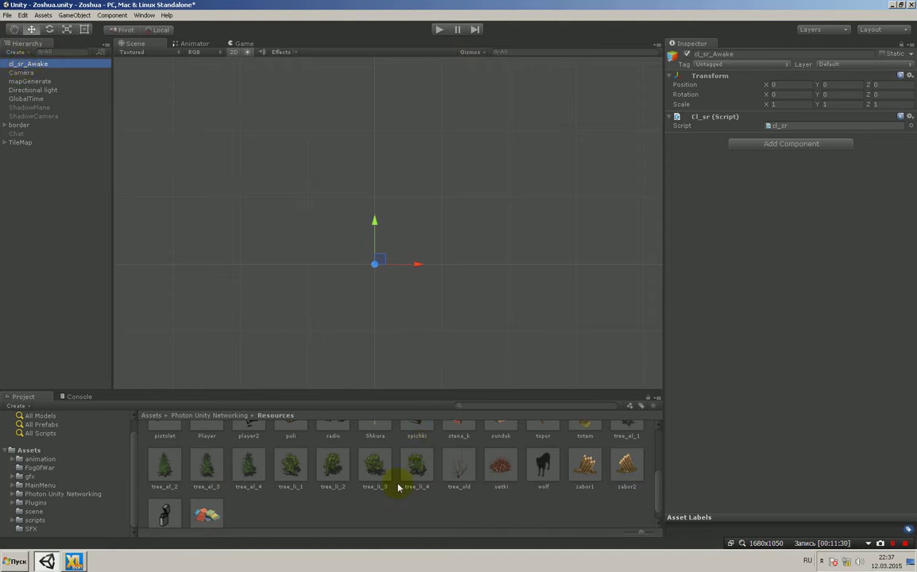
{"action": "left_click", "coordinate": [374, 467]}
{"action": "scroll", "coordinate": [377, 480], "scroll_direction": "up", "scroll_amount": 3}
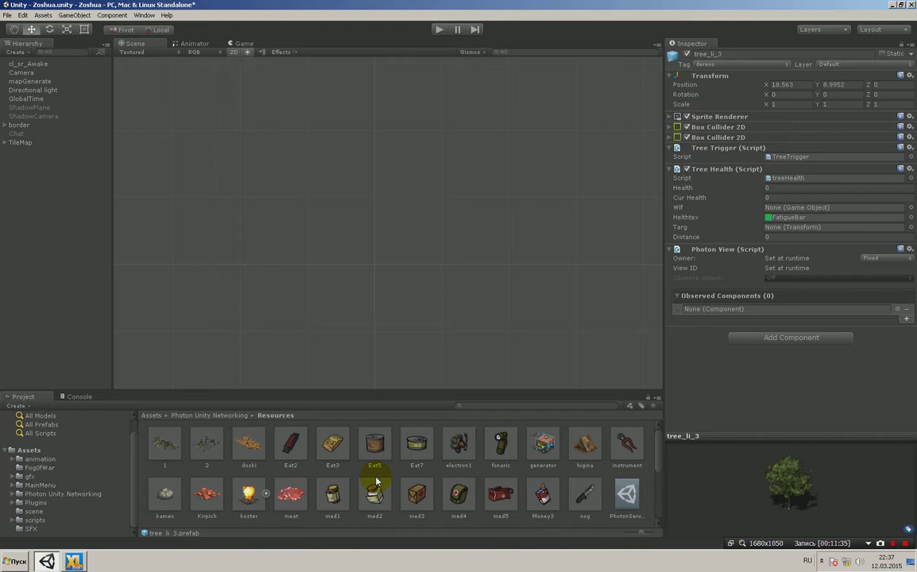
{"action": "left_click", "coordinate": [380, 451]}
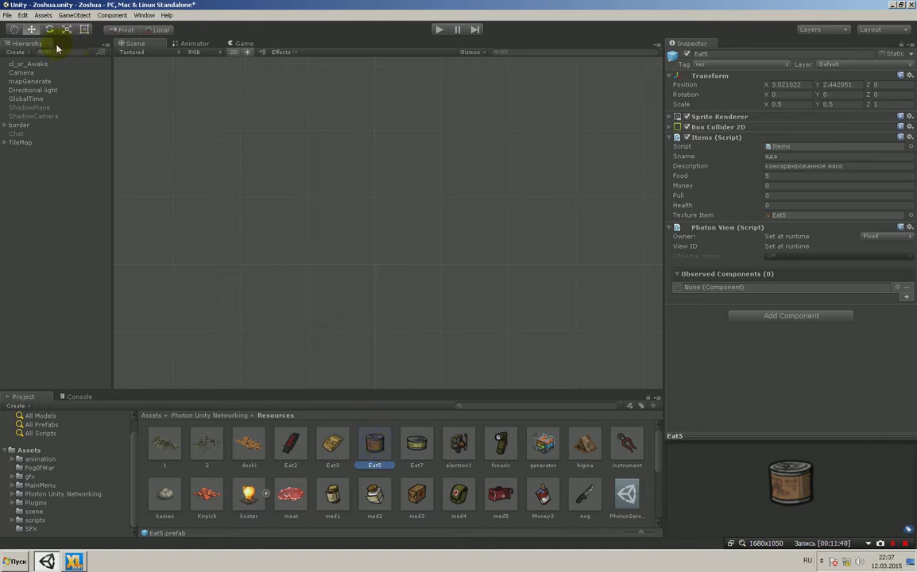
{"action": "left_click", "coordinate": [37, 81]}
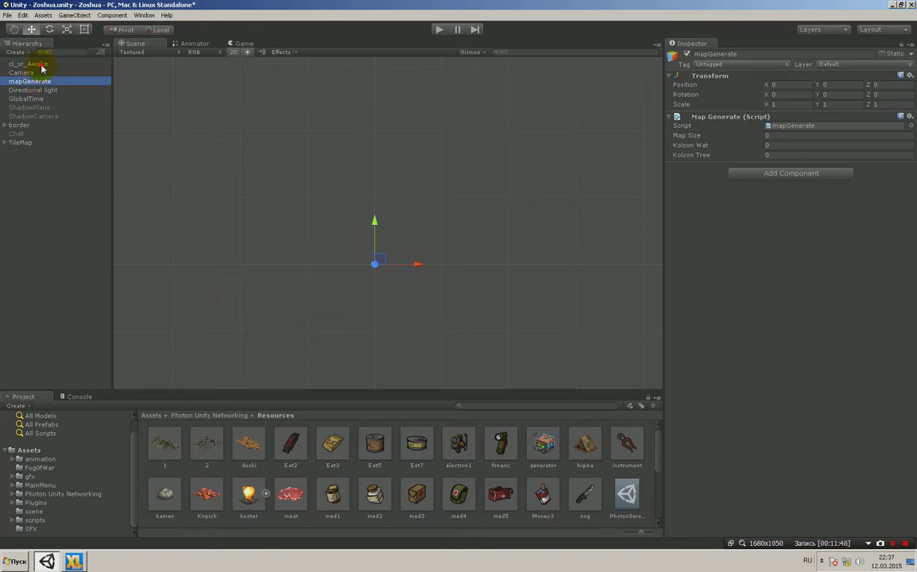
{"action": "left_click", "coordinate": [19, 64]}
Locate the cl_sr script and highlight its ExitGames.Client.Photon using line
{"action": "left_click", "coordinate": [796, 127]}
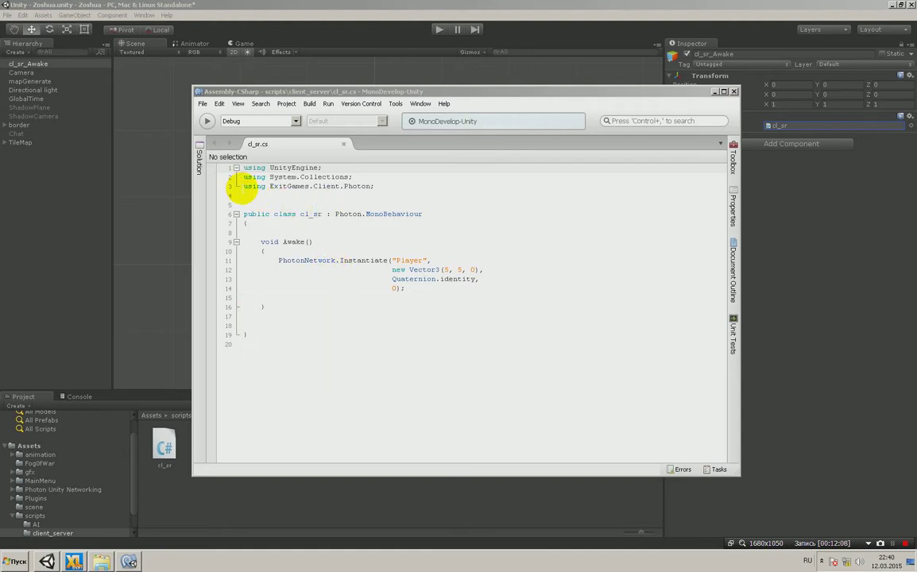
{"action": "left_click", "coordinate": [241, 189]}
{"action": "left_click_drag", "start_coordinate": [241, 188], "coordinate": [375, 185]}
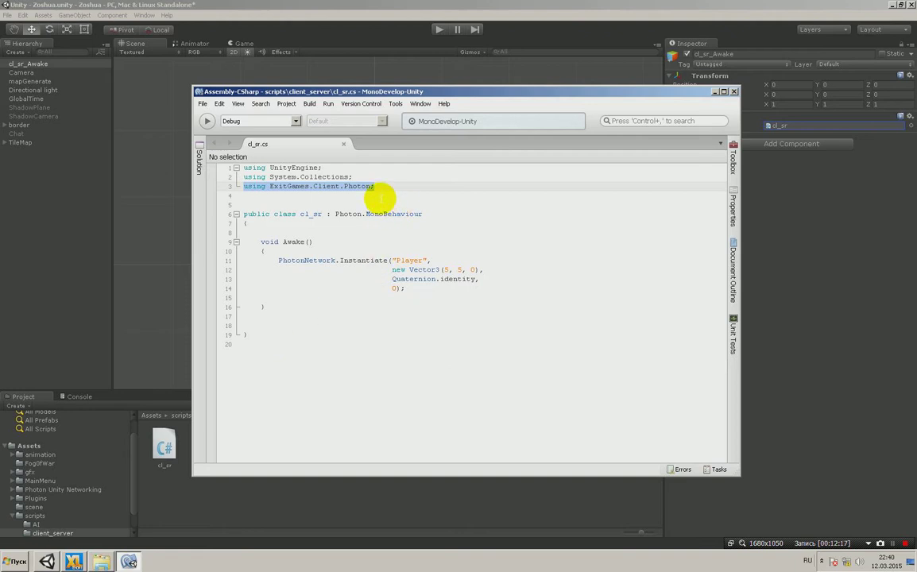
Highlight the Photon.MonoBehaviour base class and view the PhotonNetwork.Instantiate tooltip
{"action": "left_click_drag", "start_coordinate": [335, 214], "coordinate": [422, 214]}
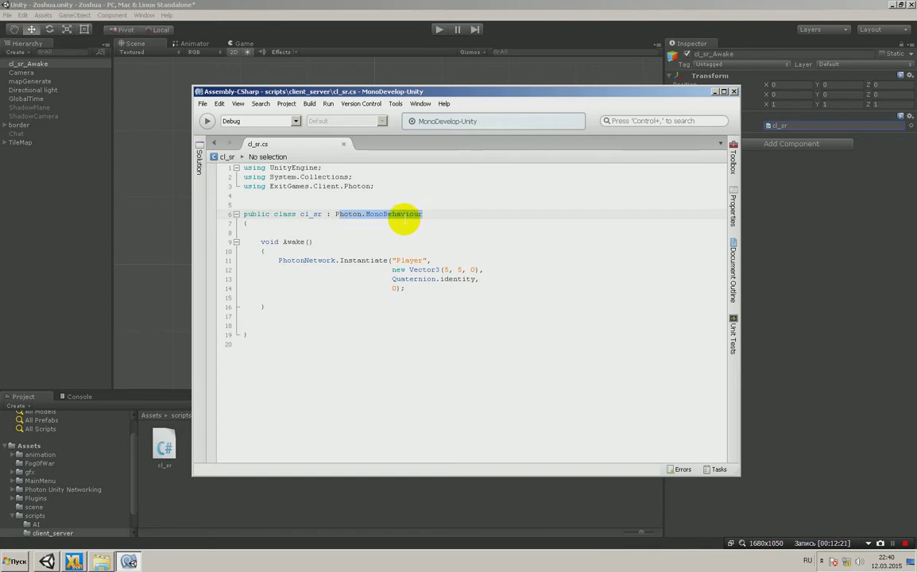
{"action": "left_click", "coordinate": [399, 215]}
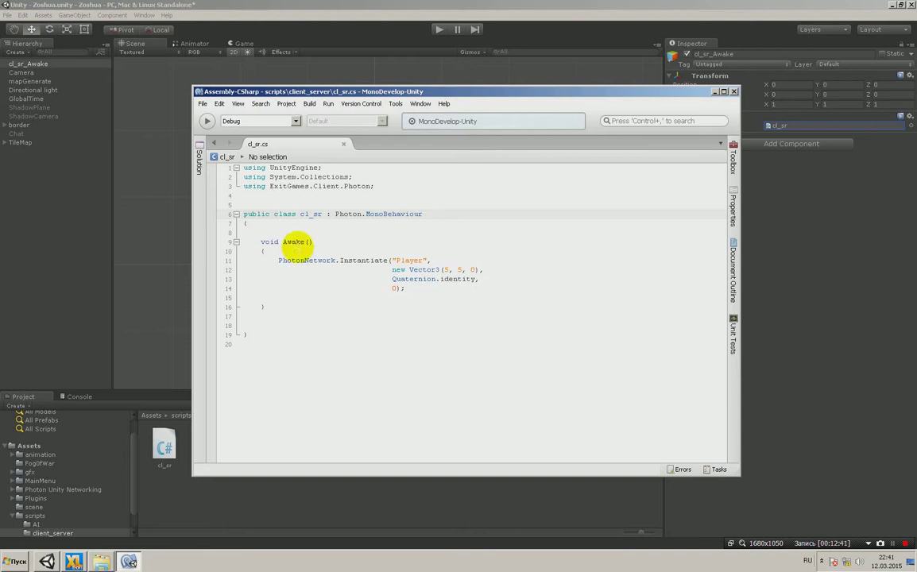
{"action": "mouse_move", "coordinate": [300, 260]}
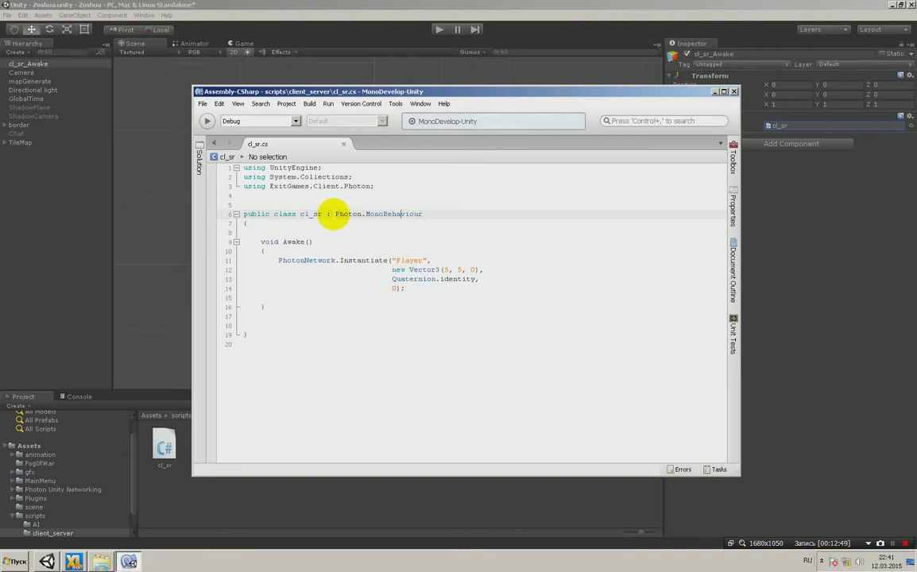
{"action": "left_click", "coordinate": [334, 215]}
{"action": "left_click_drag", "start_coordinate": [334, 215], "coordinate": [422, 214]}
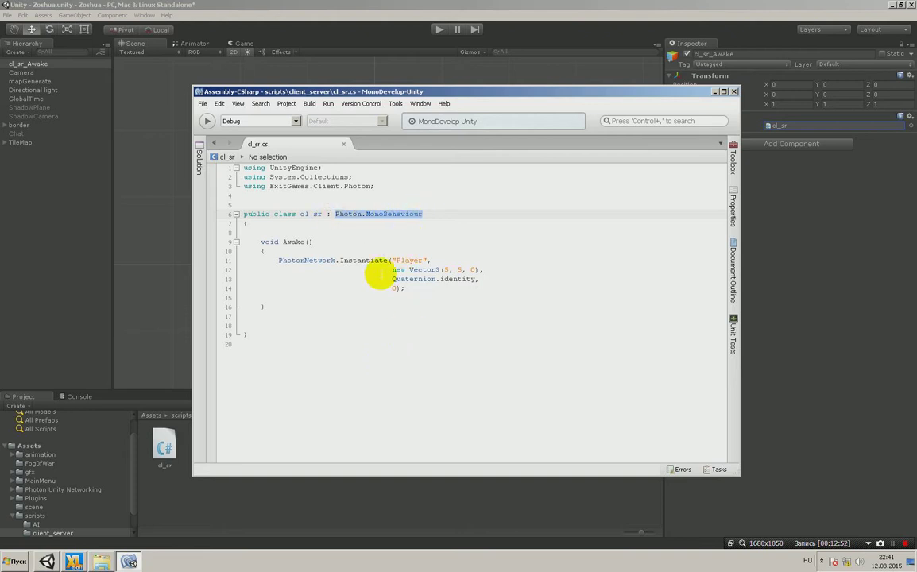
{"action": "mouse_move", "coordinate": [364, 261]}
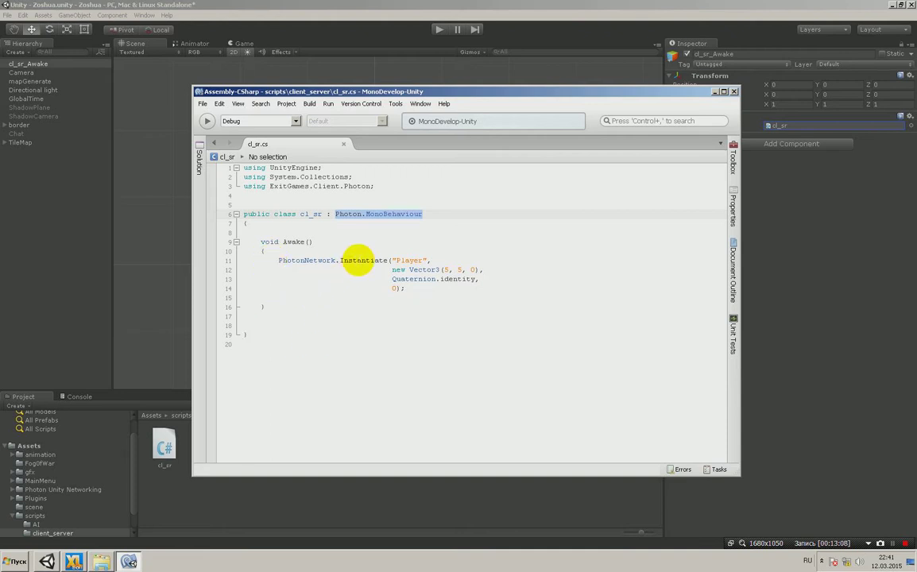
Select Instantiate on line 11 and read its documentation tooltip
{"action": "double_click", "coordinate": [359, 260]}
{"action": "left_click", "coordinate": [359, 260]}
{"action": "double_click", "coordinate": [358, 260]}
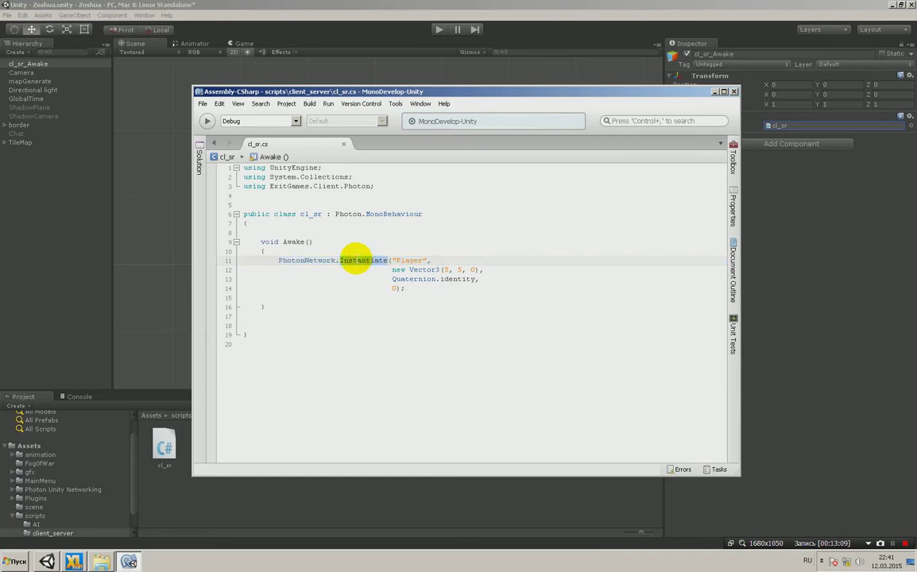
{"action": "mouse_move", "coordinate": [356, 260]}
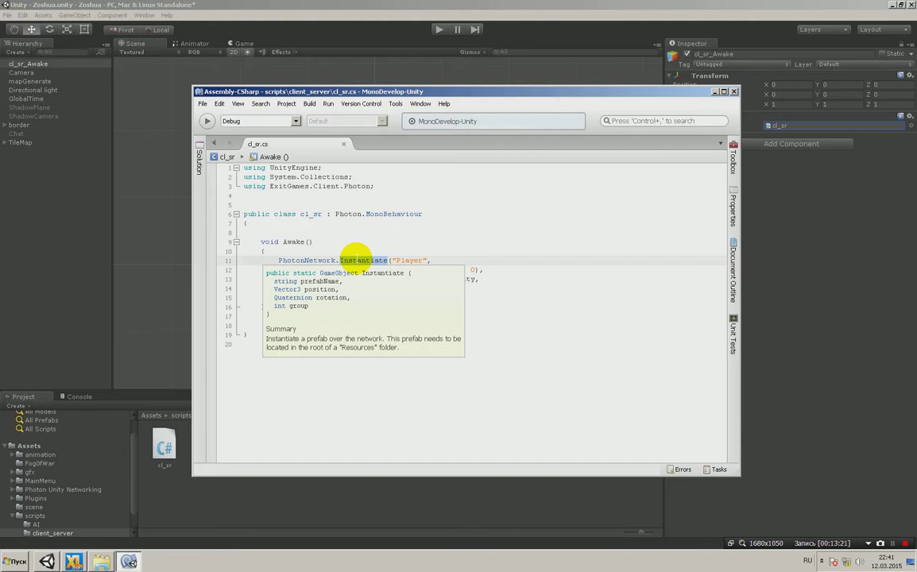
{"action": "left_click", "coordinate": [354, 256]}
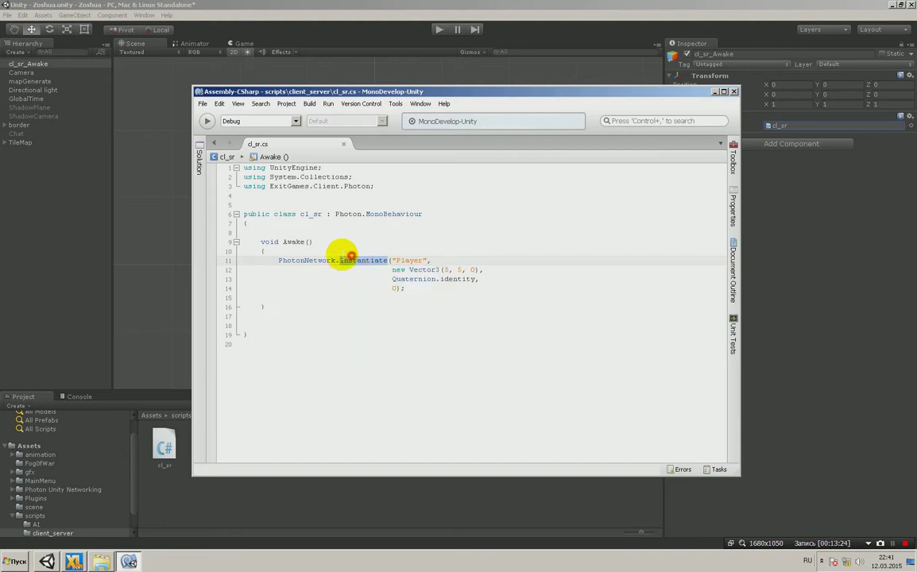
{"action": "mouse_move", "coordinate": [350, 262]}
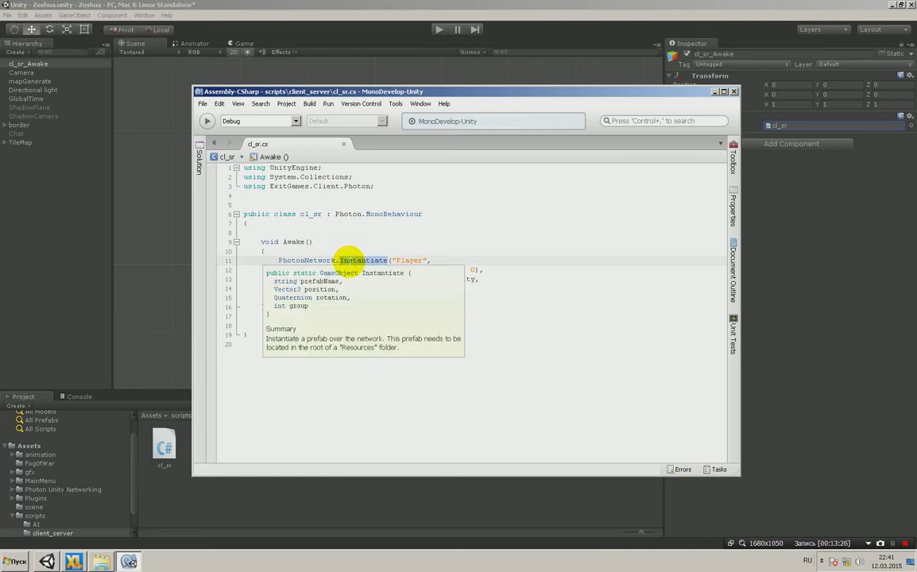
Delete Instantiate, compare autocomplete suggestions via 'is' and 'insta', then restore Instantiate
{"action": "key", "text": "BackSpace"}
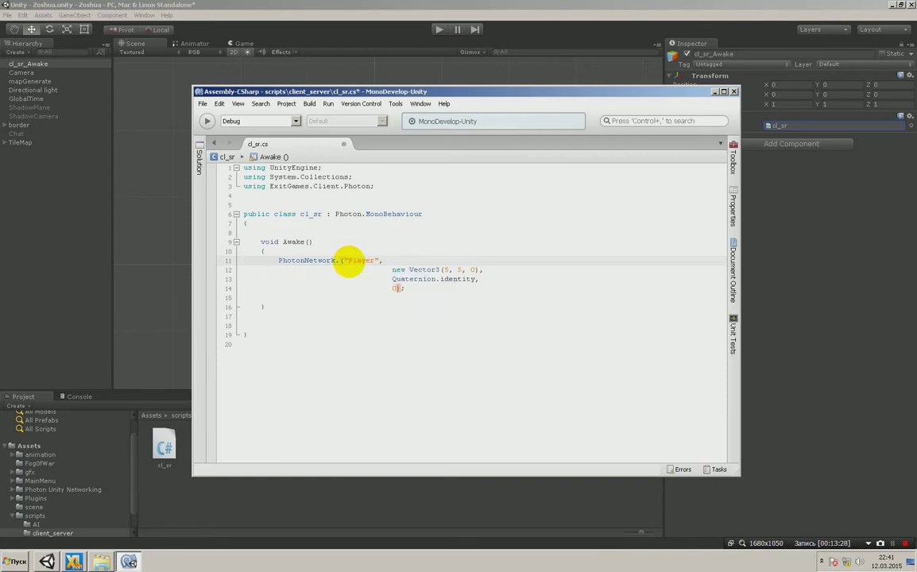
{"action": "type", "text": "is"}
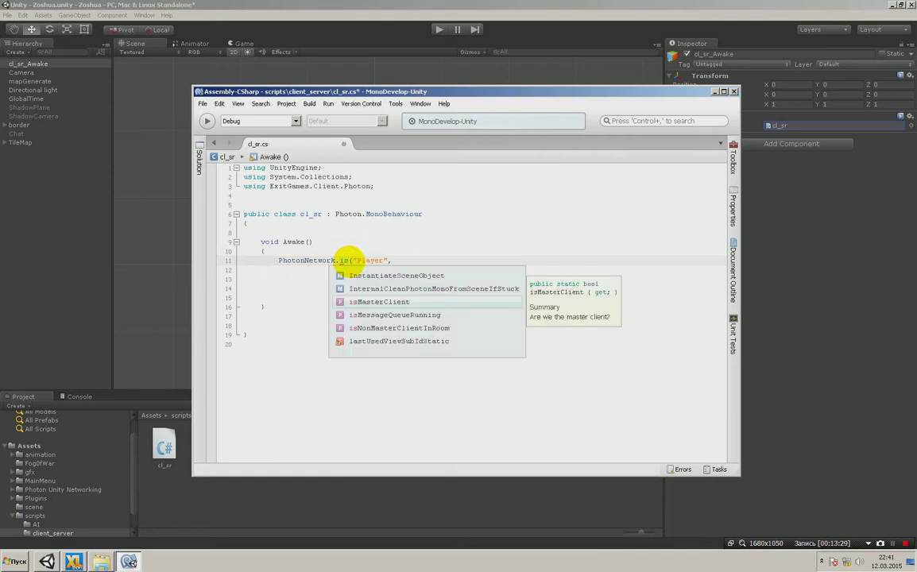
{"action": "key", "text": "Down"}
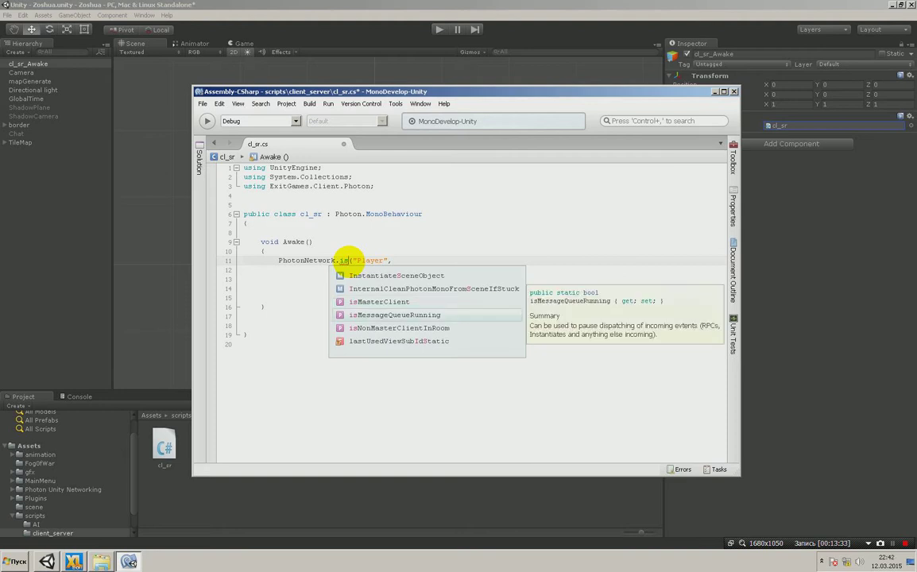
{"action": "key", "text": "Up"}
{"action": "key", "text": "Up"}
{"action": "key", "text": "Up"}
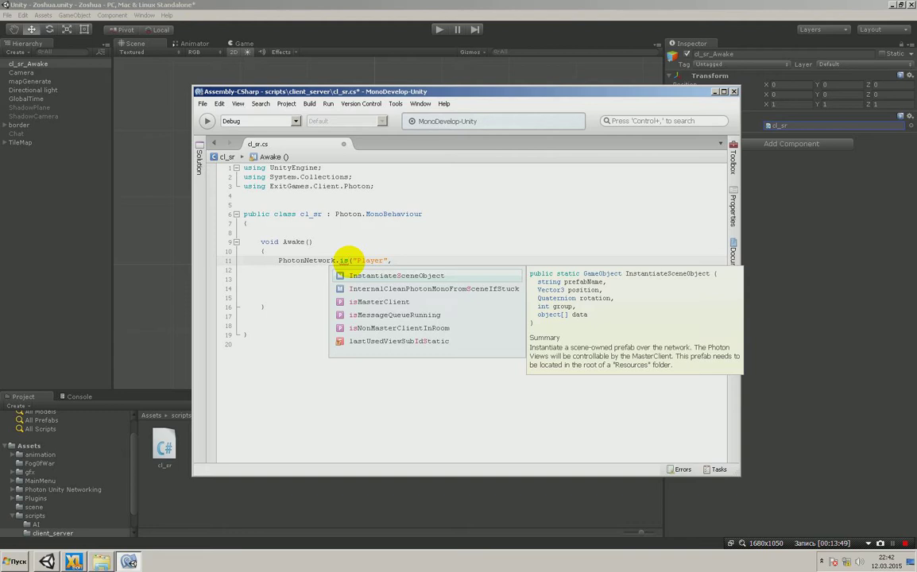
{"action": "type", "text": "l"}
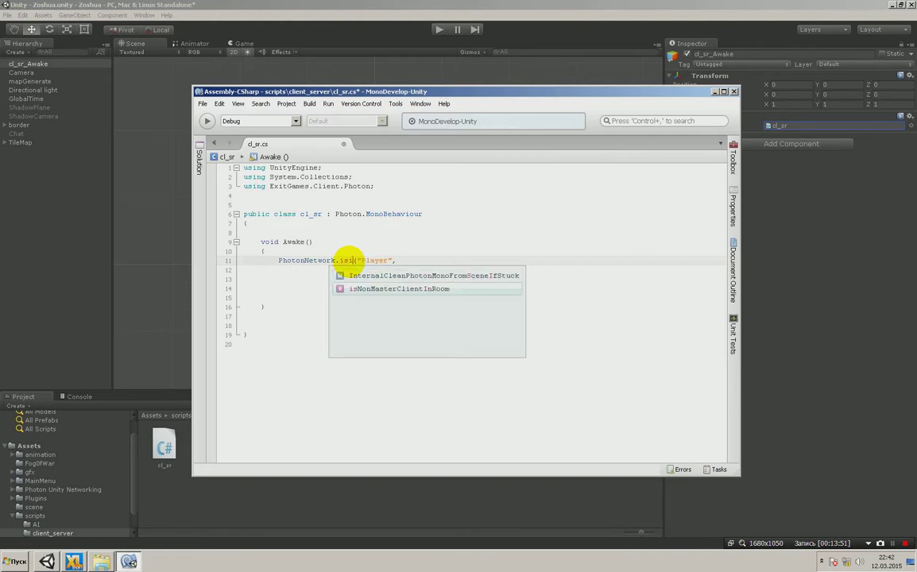
{"action": "key", "text": "BackSpace"}
{"action": "key", "text": "BackSpace"}
{"action": "key", "text": "BackSpace"}
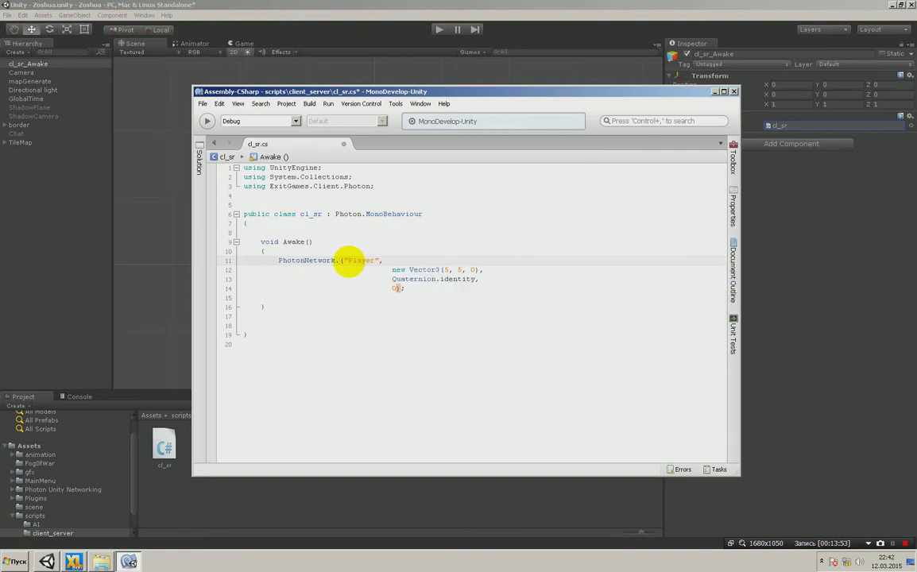
{"action": "type", "text": "ins"}
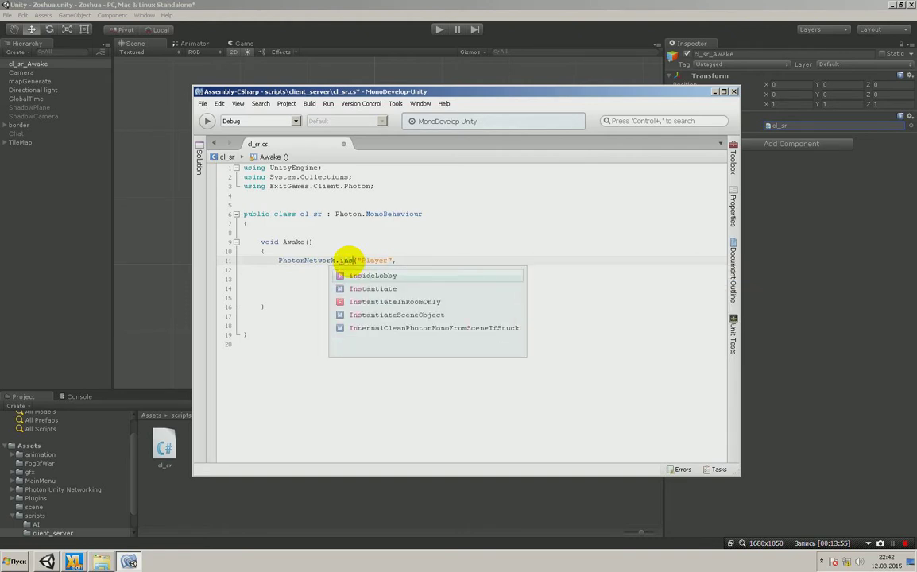
{"action": "type", "text": "ta"}
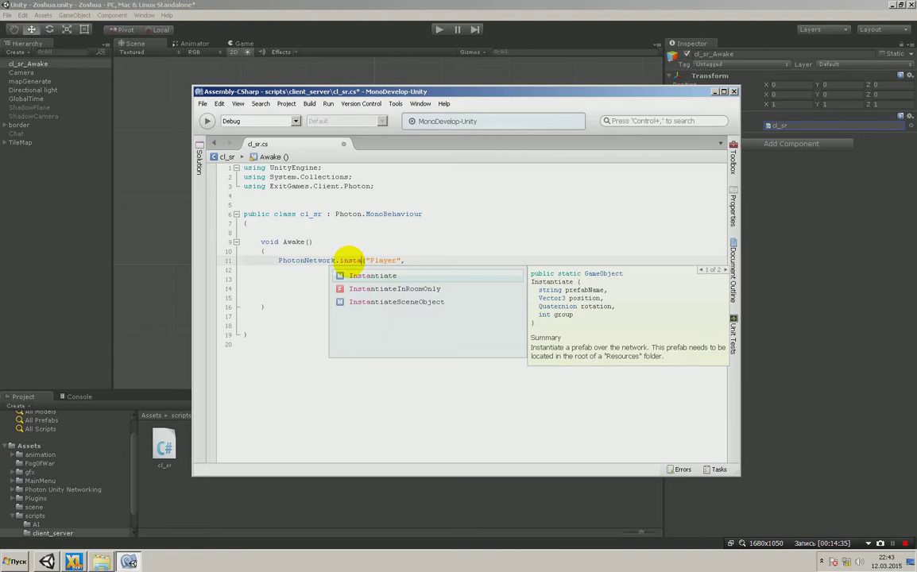
{"action": "key", "text": "Down"}
{"action": "key", "text": "Down"}
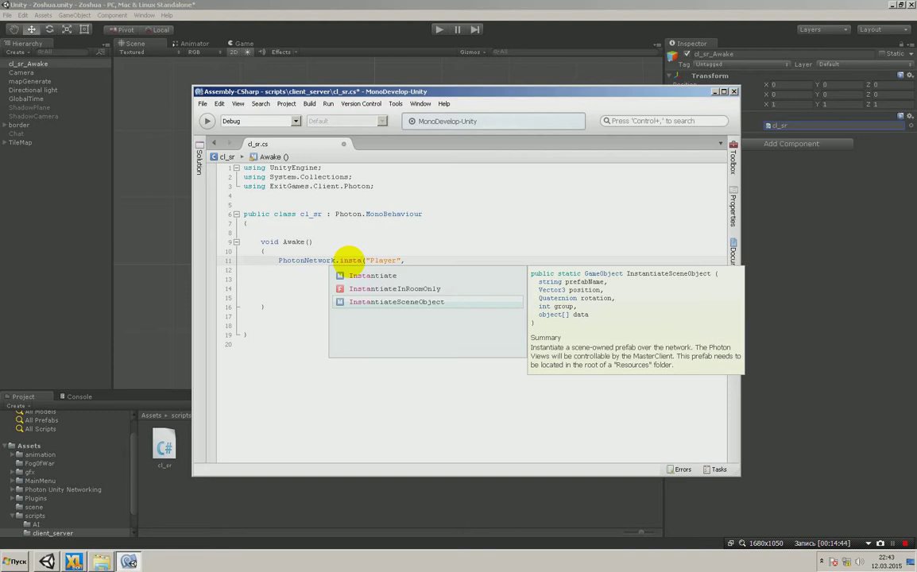
{"action": "type", "text": "aternion.identity,"}
{"action": "key", "text": "Tab"}
{"action": "type", "text": "0);"}
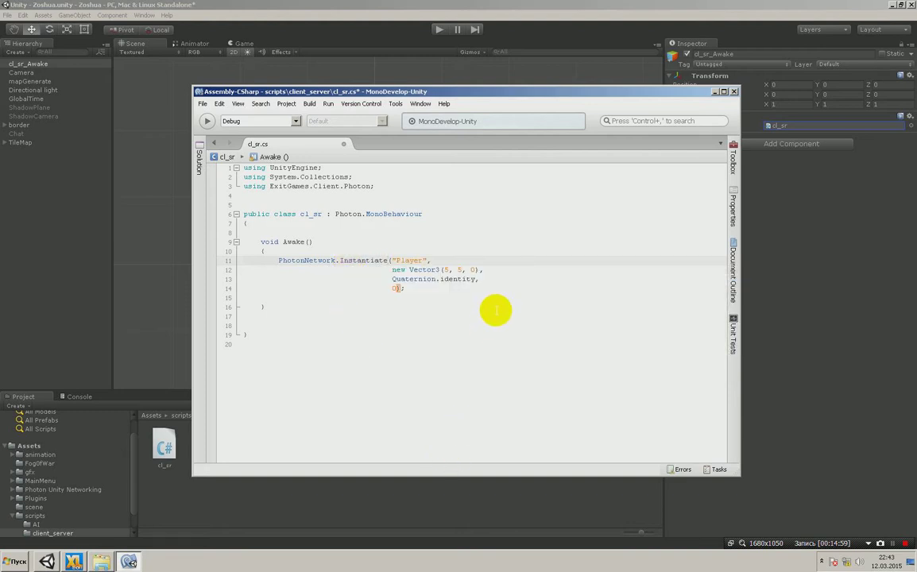
{"action": "mouse_move", "coordinate": [349, 267]}
{"action": "key", "text": "Up"}
{"action": "key", "text": "Up"}
{"action": "key", "text": "Up"}
{"action": "key", "text": "Left"}
{"action": "key", "text": "shift+Right"}
{"action": "key", "text": "shift+Right"}
{"action": "key", "text": "shift+Right"}
{"action": "key", "text": "shift+Right"}
{"action": "key", "text": "shift+Right"}
{"action": "key", "text": "shift+Right"}
{"action": "key", "text": "shift+Right"}
{"action": "key", "text": "shift+Right"}
{"action": "key", "text": "Down"}
{"action": "key", "text": "Home"}
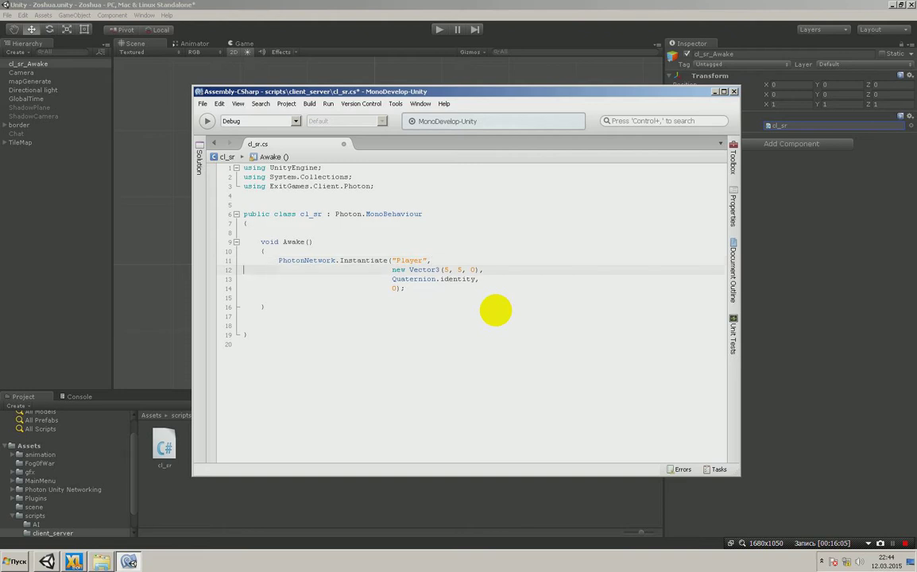
{"action": "key", "text": "Home"}
{"action": "key", "text": "Right"}
{"action": "key", "text": "Down"}
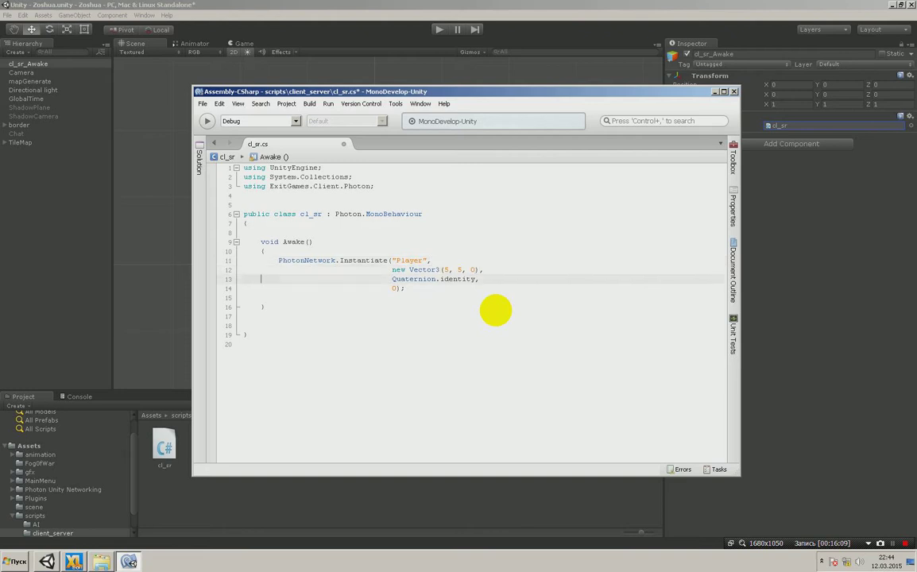
{"action": "key", "text": "Right"}
{"action": "key", "text": "Right"}
{"action": "key", "text": "Right"}
{"action": "key", "text": "Right"}
{"action": "key", "text": "Right"}
{"action": "key", "text": "Right"}
{"action": "key", "text": "Right"}
{"action": "key", "text": "Right"}
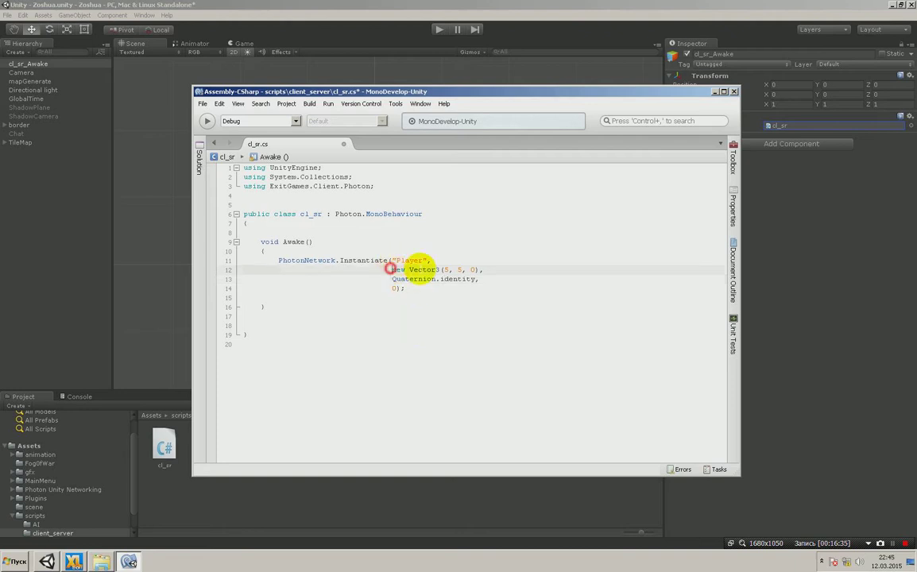
{"action": "left_click_drag", "start_coordinate": [393, 270], "coordinate": [477, 269]}
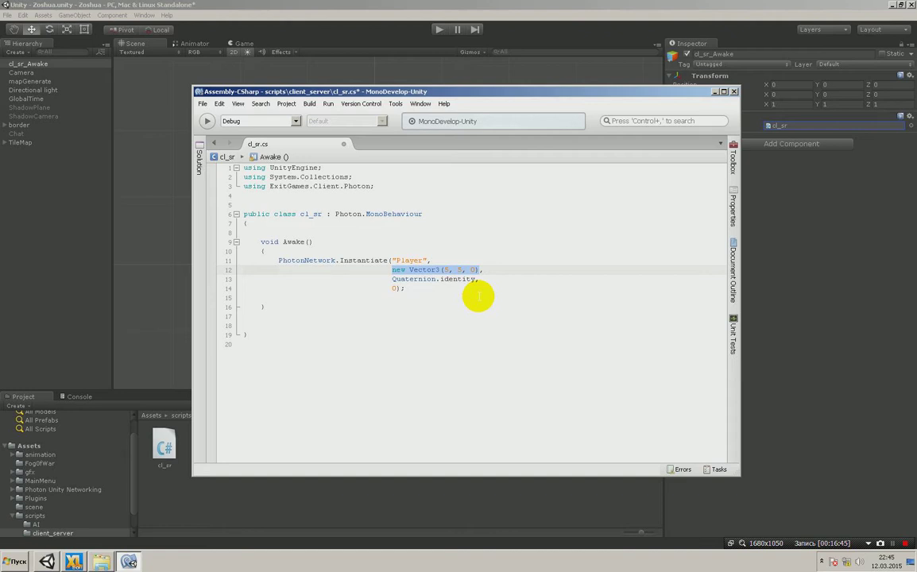
{"action": "key", "text": "Down"}
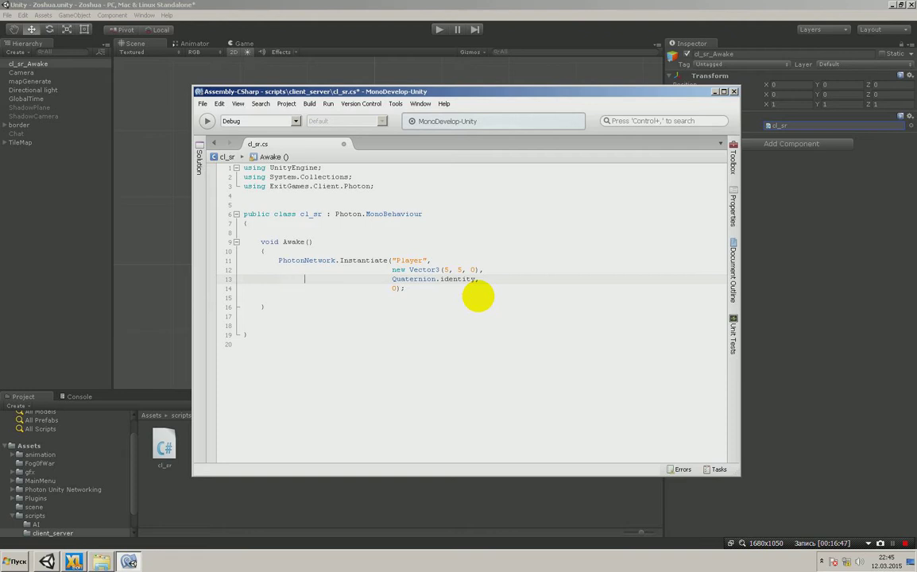
{"action": "key", "text": "Right"}
{"action": "key", "text": "Right"}
{"action": "key", "text": "Right"}
{"action": "key", "text": "Down"}
{"action": "key", "text": "Right"}
{"action": "key", "text": "Right"}
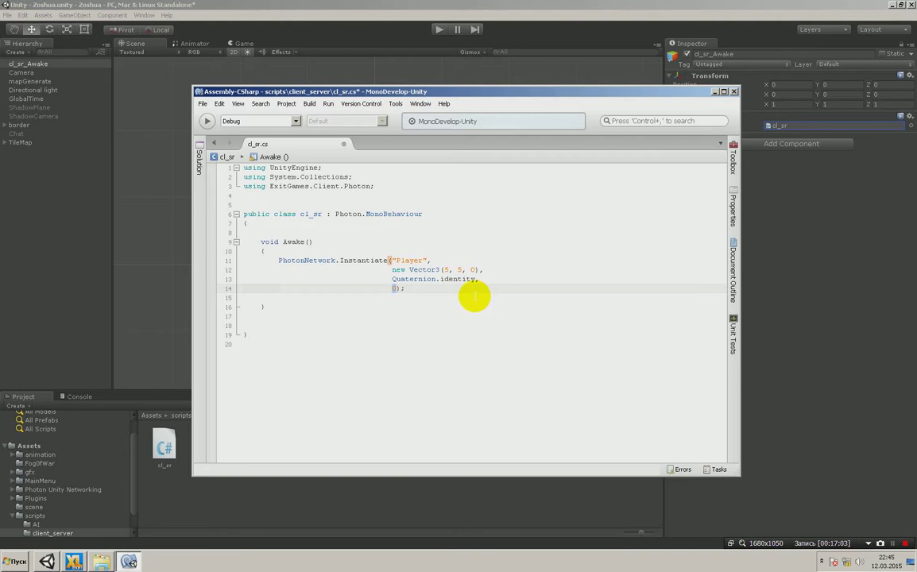
Select lines 9–16 of cl_sr.cs, the Awake method that instantiates 'Player' at (5, 5, 0)
{"action": "left_click", "coordinate": [350, 262]}
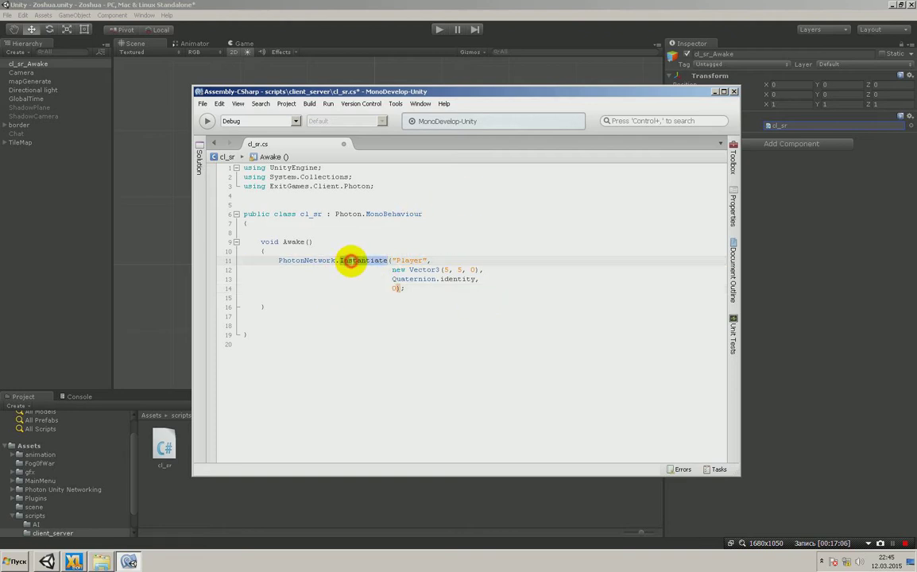
{"action": "left_click", "coordinate": [893, 545]}
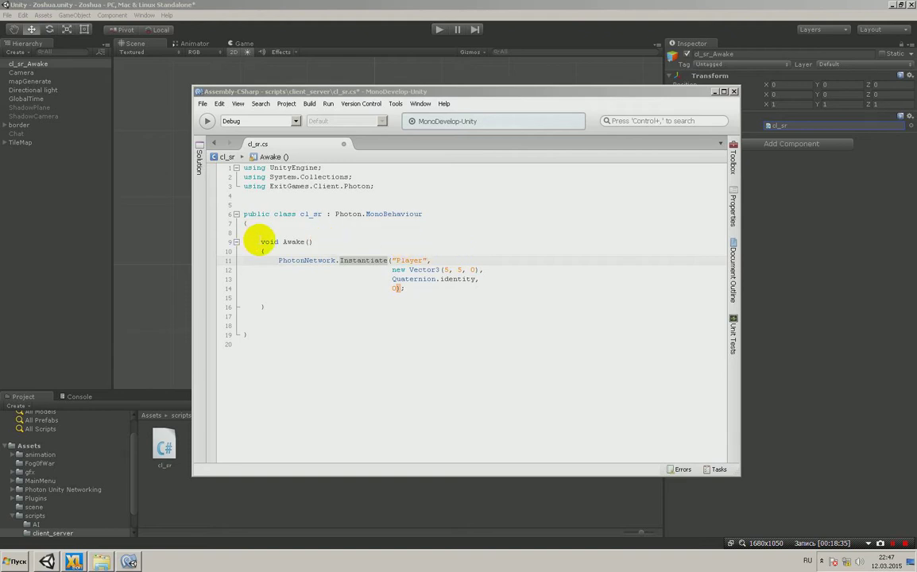
{"action": "left_click_drag", "start_coordinate": [260, 241], "coordinate": [270, 314]}
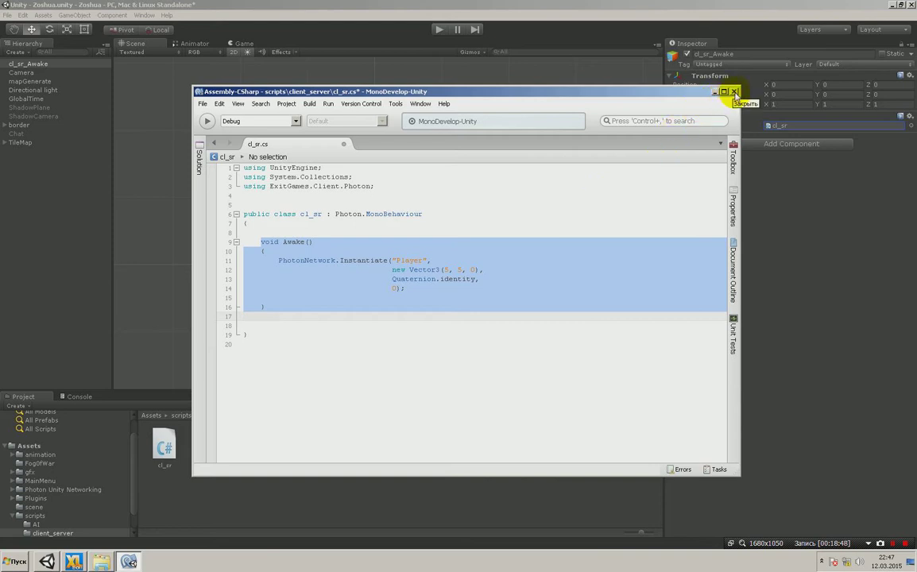
Close cl_sr.cs without saving, select Camera in the Hierarchy, and open mapGenerate.cs in MonoDevelop
{"action": "left_click", "coordinate": [345, 145]}
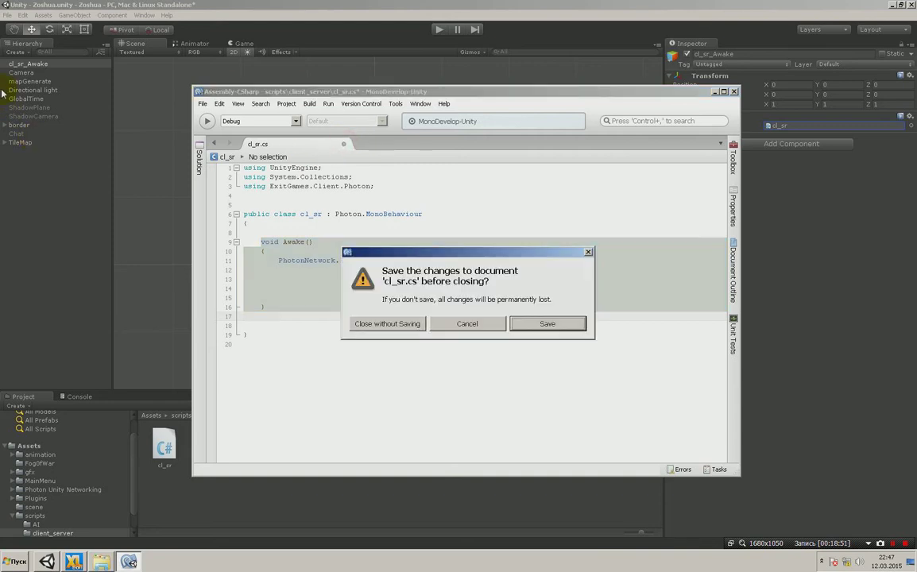
{"action": "left_click", "coordinate": [389, 323]}
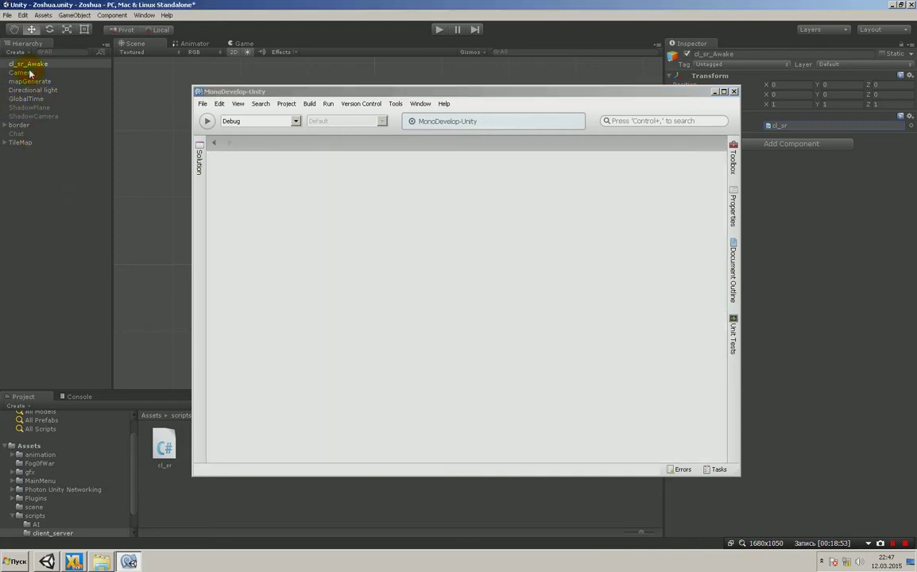
{"action": "left_click", "coordinate": [29, 73]}
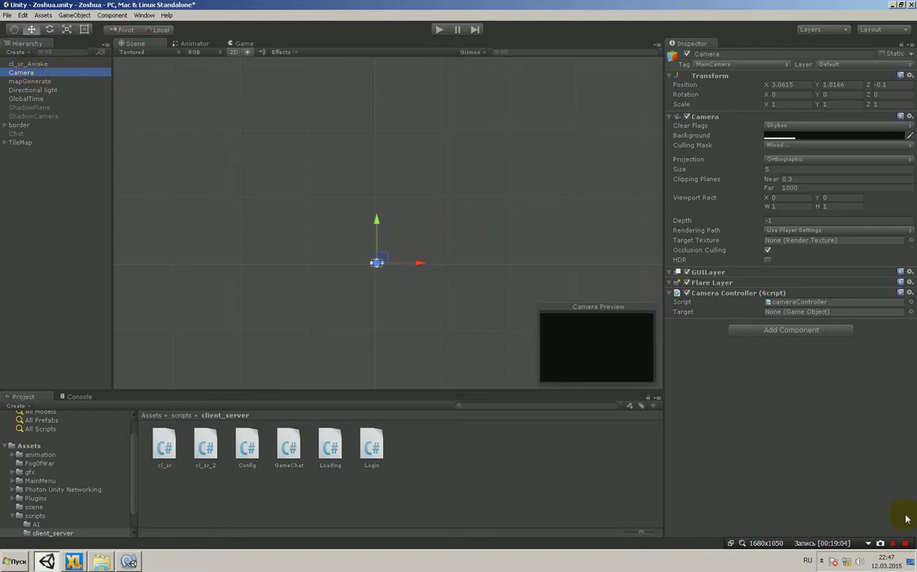
{"action": "left_click", "coordinate": [894, 545]}
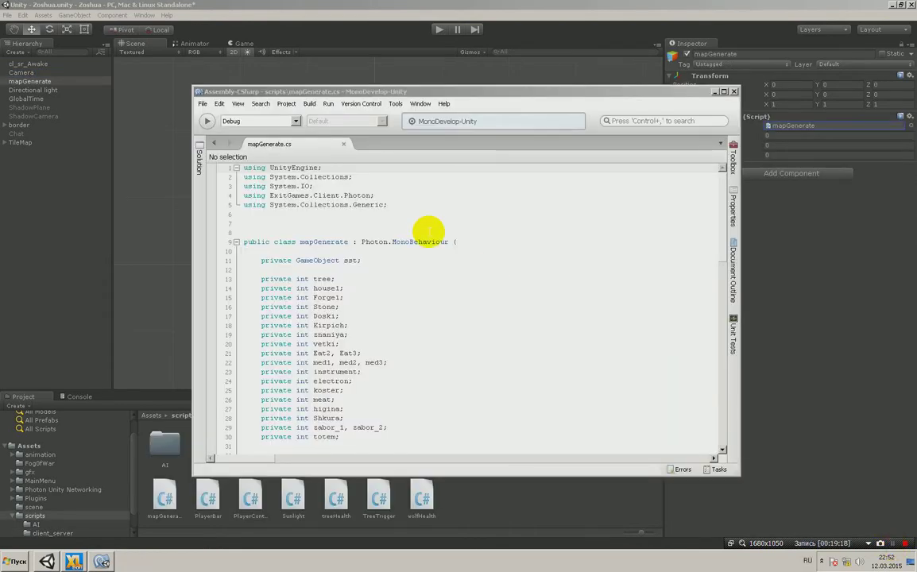
Highlight the Photon.MonoBehaviour base class on line 9 of mapGenerate.cs
{"action": "left_click", "coordinate": [380, 215]}
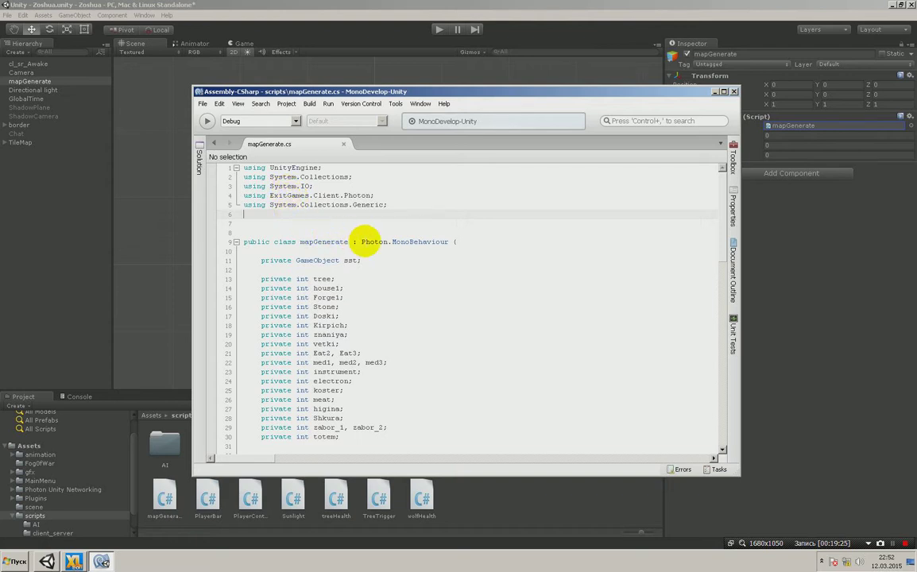
{"action": "left_click", "coordinate": [361, 242]}
{"action": "left_click_drag", "start_coordinate": [408, 241], "coordinate": [448, 241]}
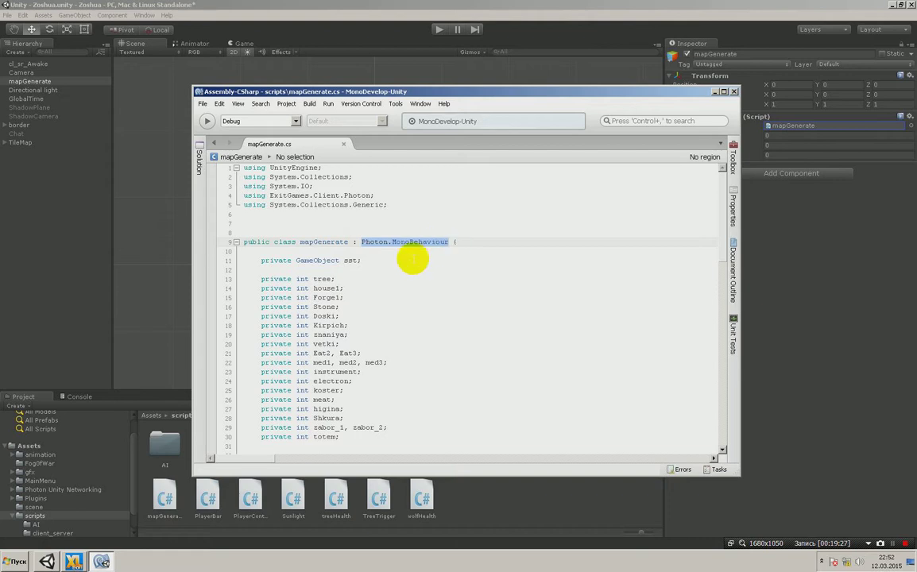
Scroll to Awake() and select lines 61–69: the isMasterClient check, ReadSandbox and the generation calls
{"action": "scroll", "coordinate": [391, 276], "scroll_direction": "down", "scroll_amount": 5}
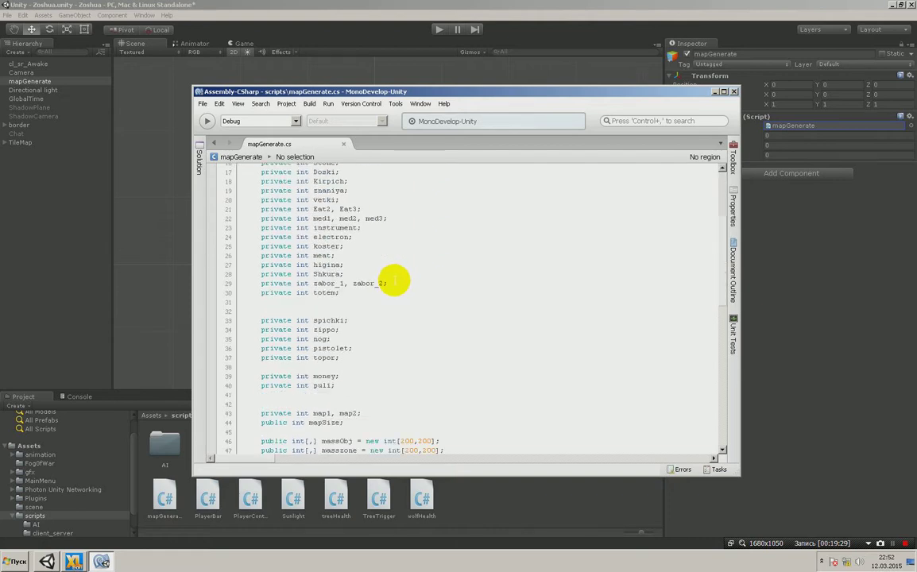
{"action": "scroll", "coordinate": [395, 281], "scroll_direction": "down", "scroll_amount": 1}
{"action": "scroll", "coordinate": [395, 280], "scroll_direction": "down", "scroll_amount": 1}
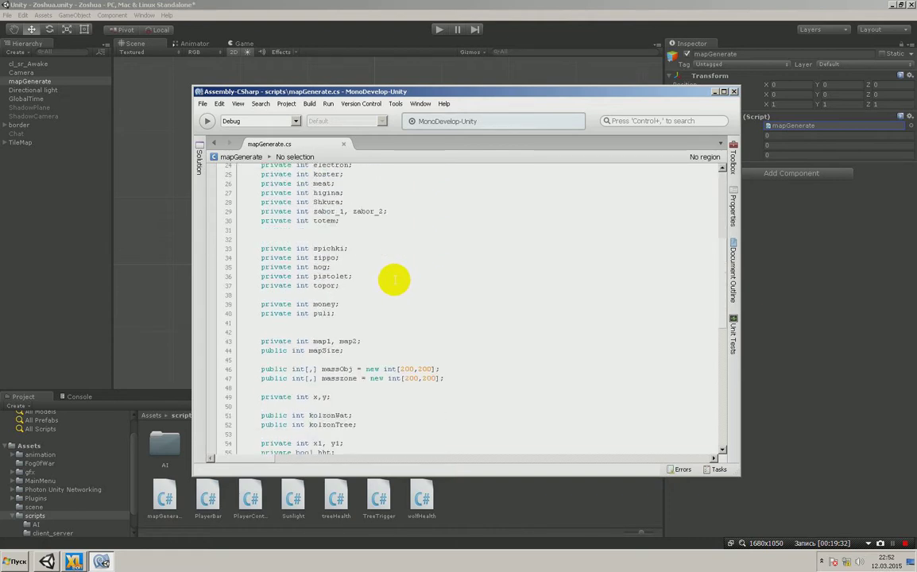
{"action": "scroll", "coordinate": [394, 280], "scroll_direction": "down", "scroll_amount": 1}
{"action": "scroll", "coordinate": [394, 280], "scroll_direction": "down", "scroll_amount": 2}
{"action": "scroll", "coordinate": [394, 280], "scroll_direction": "down", "scroll_amount": 1}
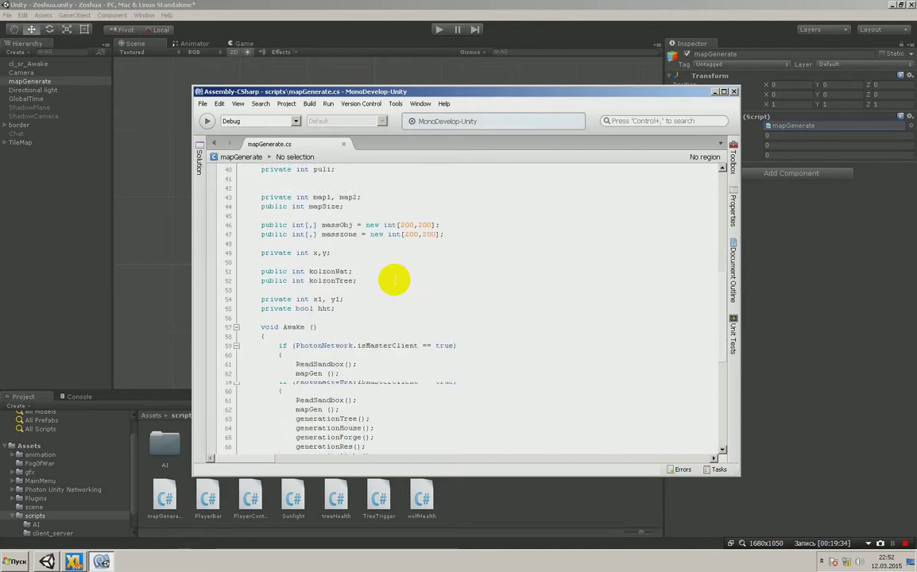
{"action": "scroll", "coordinate": [394, 280], "scroll_direction": "down", "scroll_amount": 1}
{"action": "scroll", "coordinate": [395, 280], "scroll_direction": "down", "scroll_amount": 1}
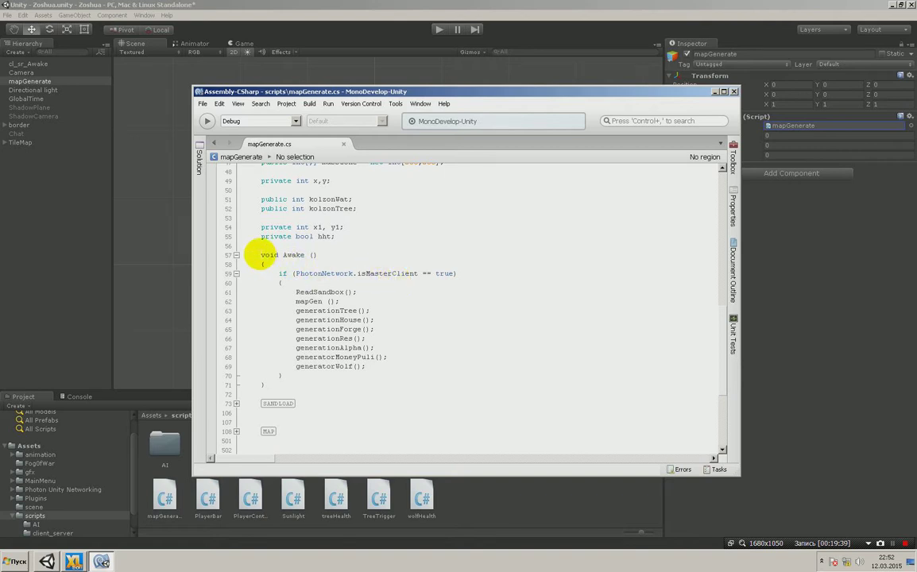
{"action": "mouse_move", "coordinate": [253, 256]}
{"action": "left_mouse_down"}
{"action": "mouse_move", "coordinate": [265, 275]}
{"action": "mouse_move", "coordinate": [267, 385]}
{"action": "left_mouse_up"}
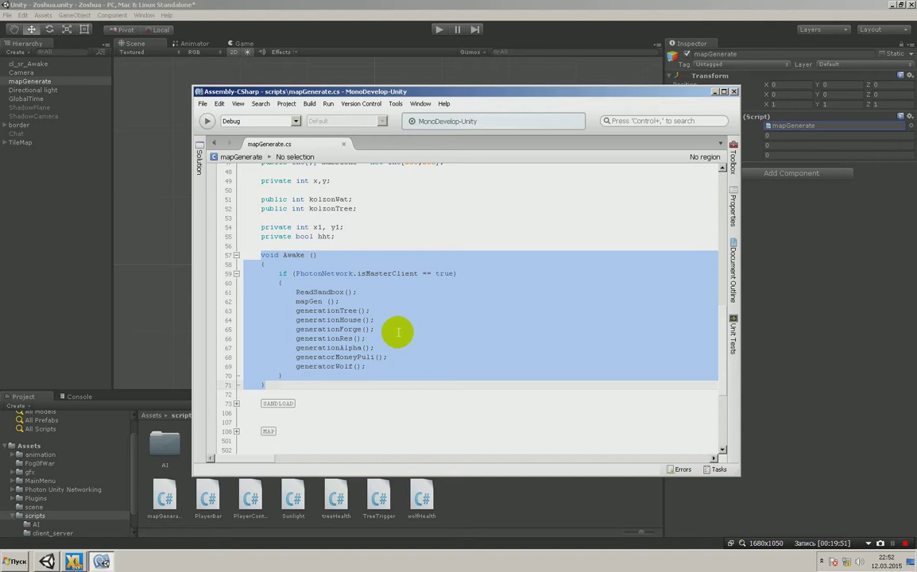
{"action": "left_click", "coordinate": [313, 293]}
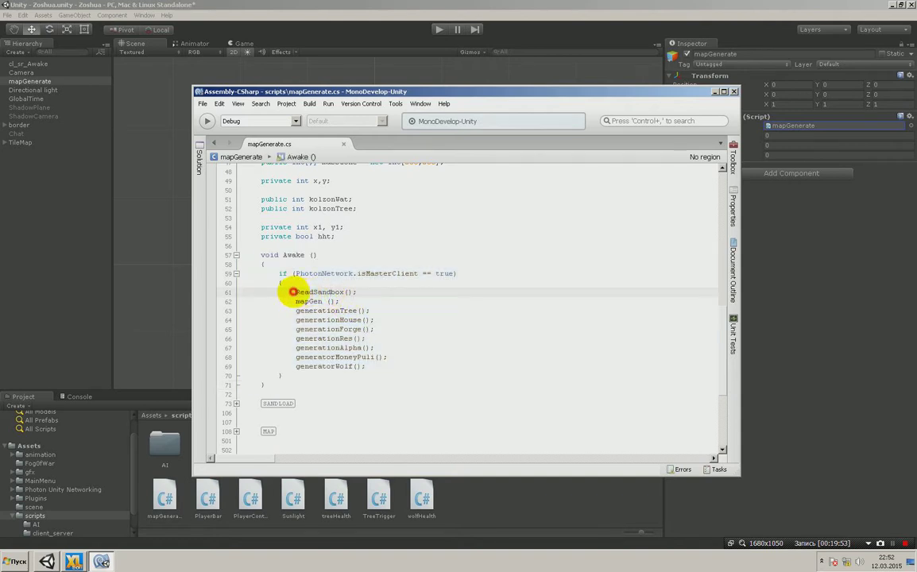
{"action": "left_click_drag", "start_coordinate": [294, 292], "coordinate": [366, 367]}
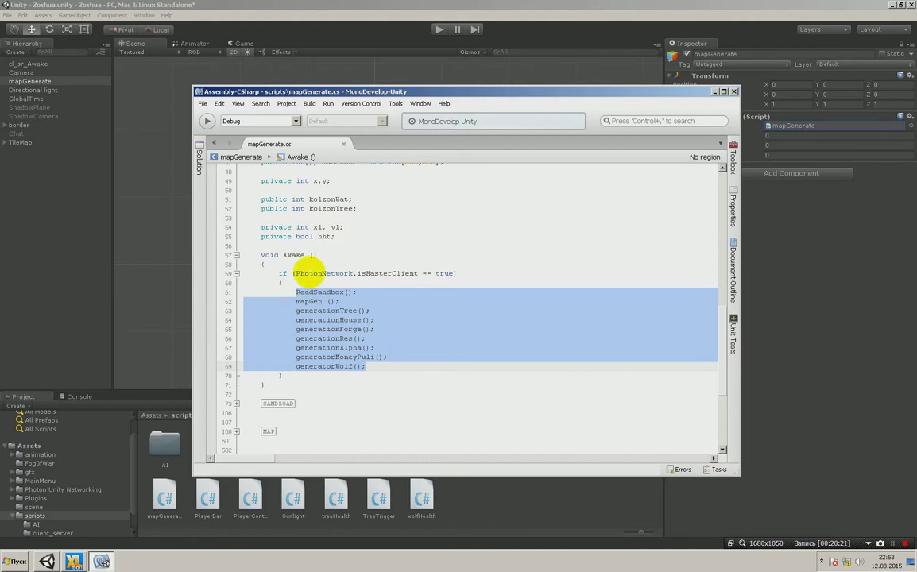
{"action": "left_click_drag", "start_coordinate": [297, 273], "coordinate": [417, 273]}
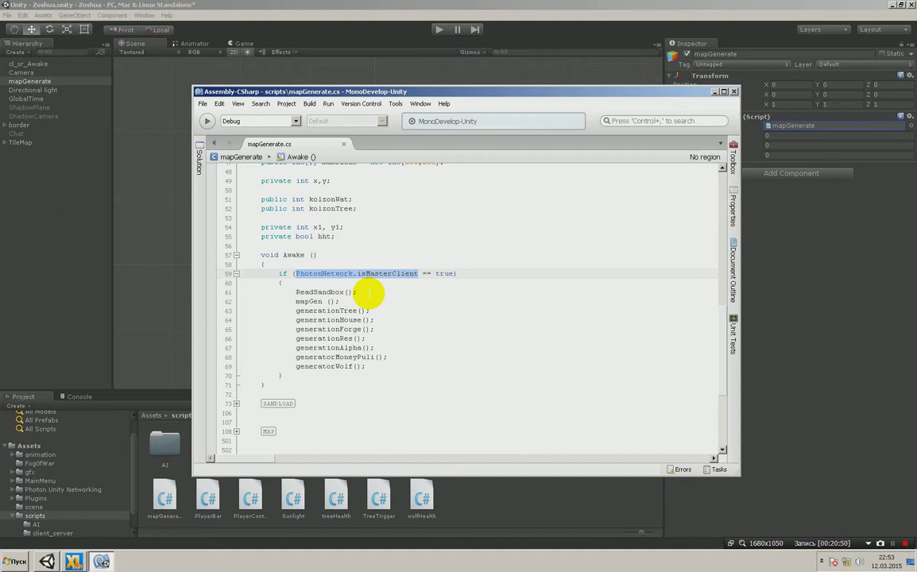
{"action": "left_click", "coordinate": [292, 293]}
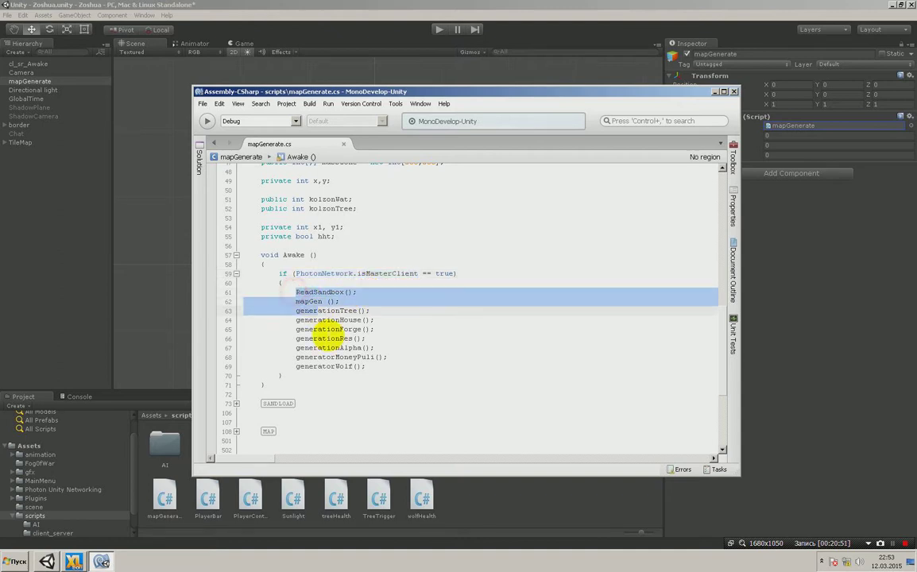
{"action": "left_click_drag", "start_coordinate": [293, 292], "coordinate": [367, 367]}
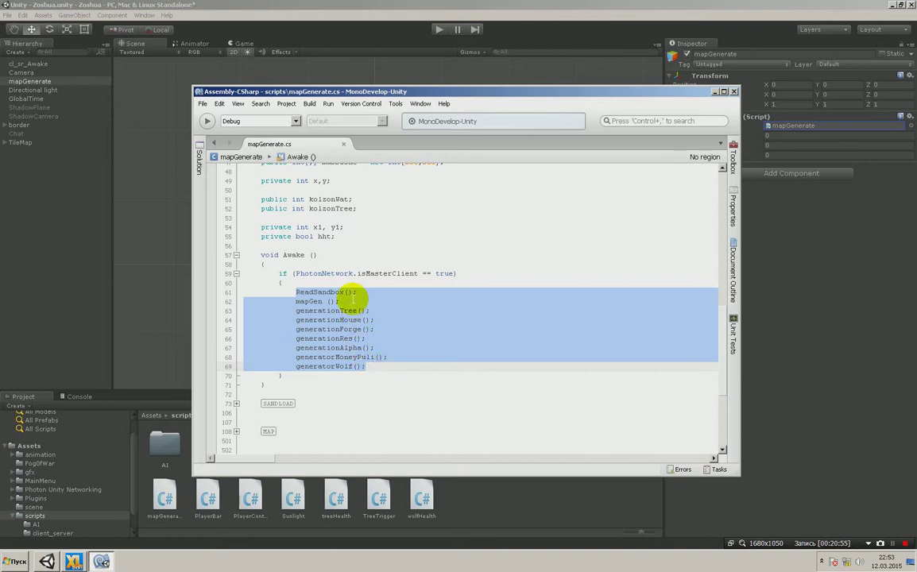
{"action": "mouse_move", "coordinate": [418, 271]}
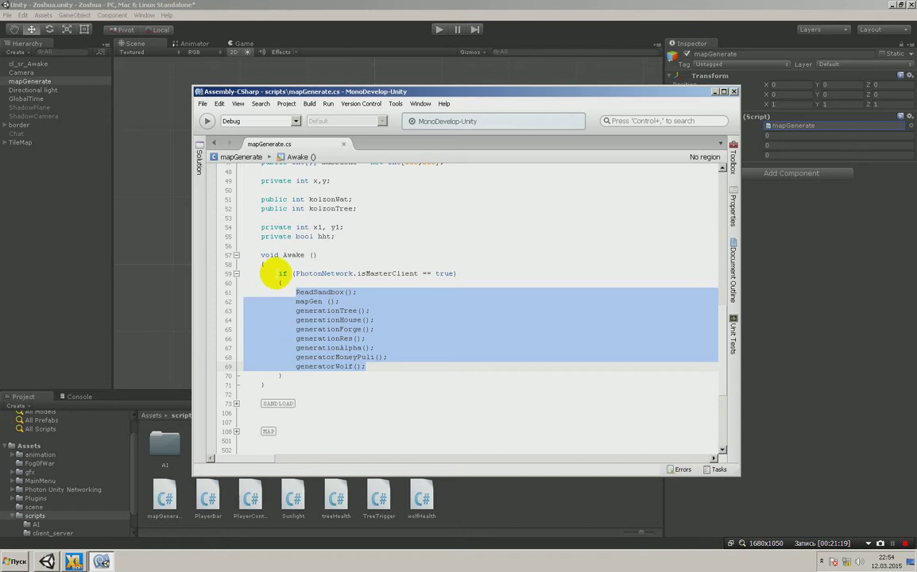
{"action": "left_click_drag", "start_coordinate": [272, 273], "coordinate": [284, 375]}
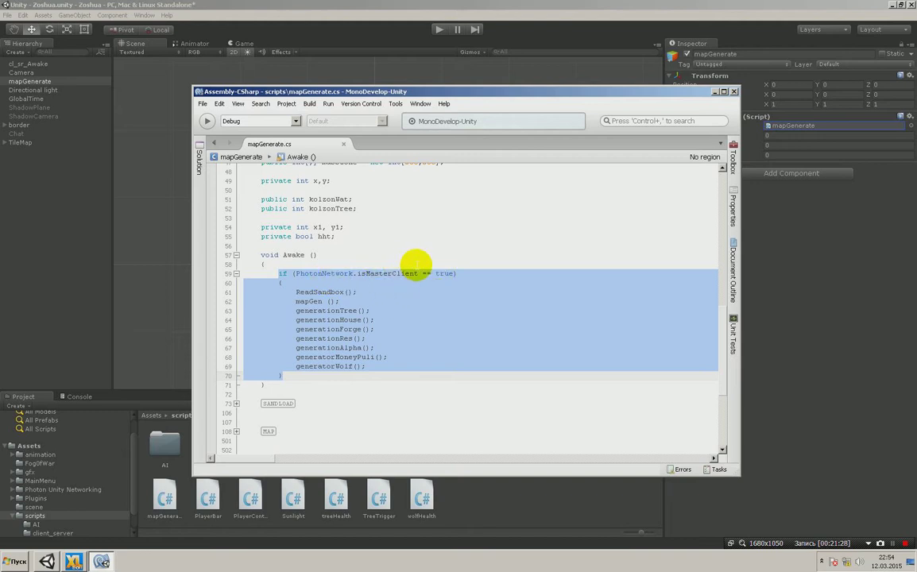
Scroll past the folded regions of mapGenerate.cs, then close its tab
{"action": "scroll", "coordinate": [342, 358], "scroll_direction": "down", "scroll_amount": 2}
{"action": "scroll", "coordinate": [340, 311], "scroll_direction": "down", "scroll_amount": 2}
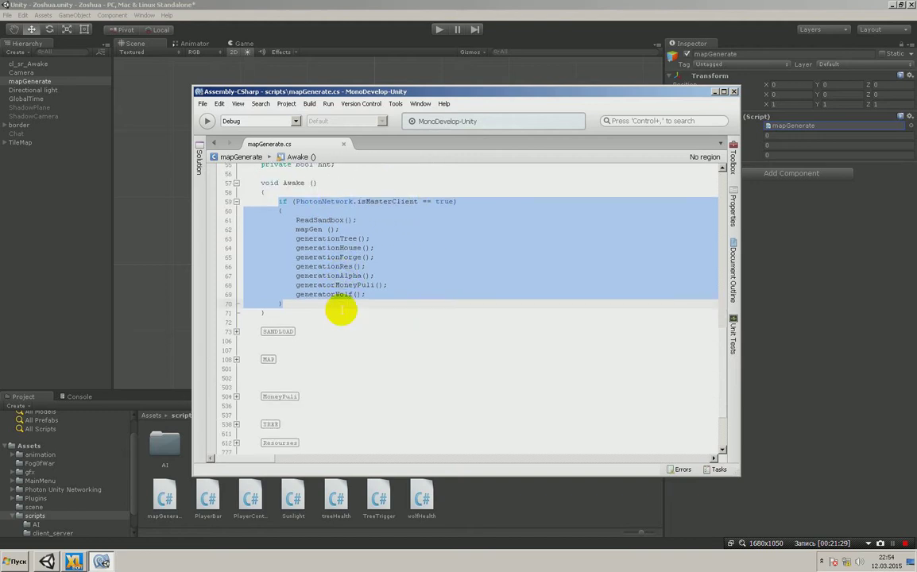
{"action": "scroll", "coordinate": [341, 311], "scroll_direction": "down", "scroll_amount": 3}
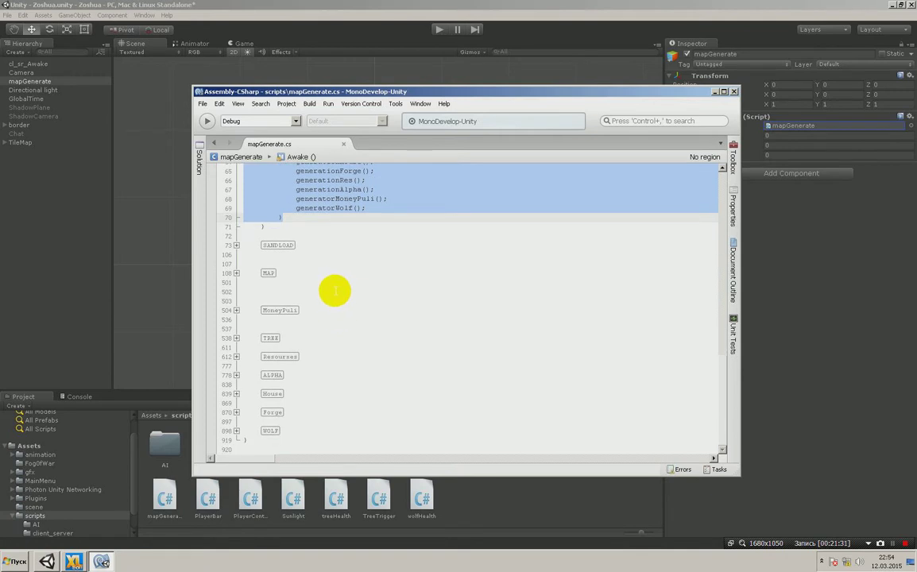
{"action": "left_click", "coordinate": [344, 144]}
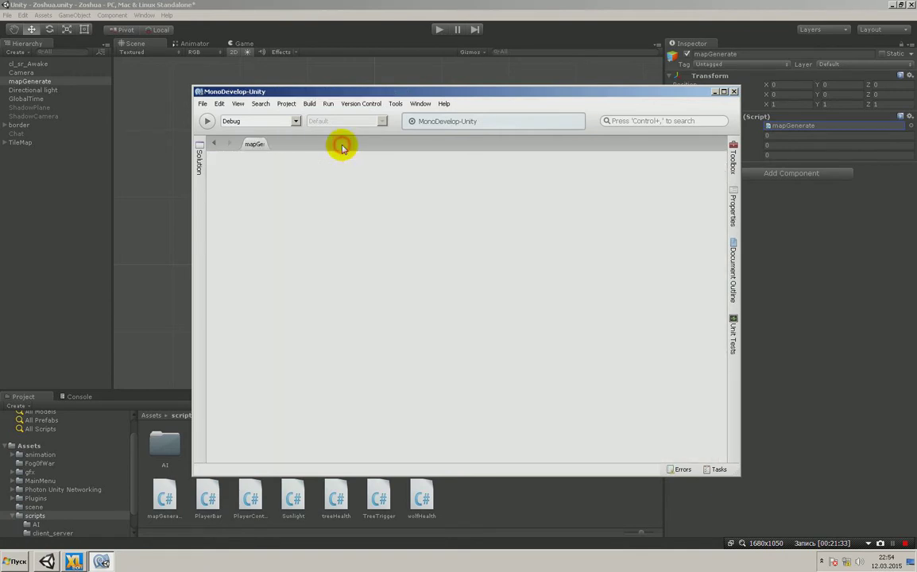
Inspect Directional light and GlobalTime, pinging the GlTime script asset in the Project window
{"action": "left_click", "coordinate": [46, 92]}
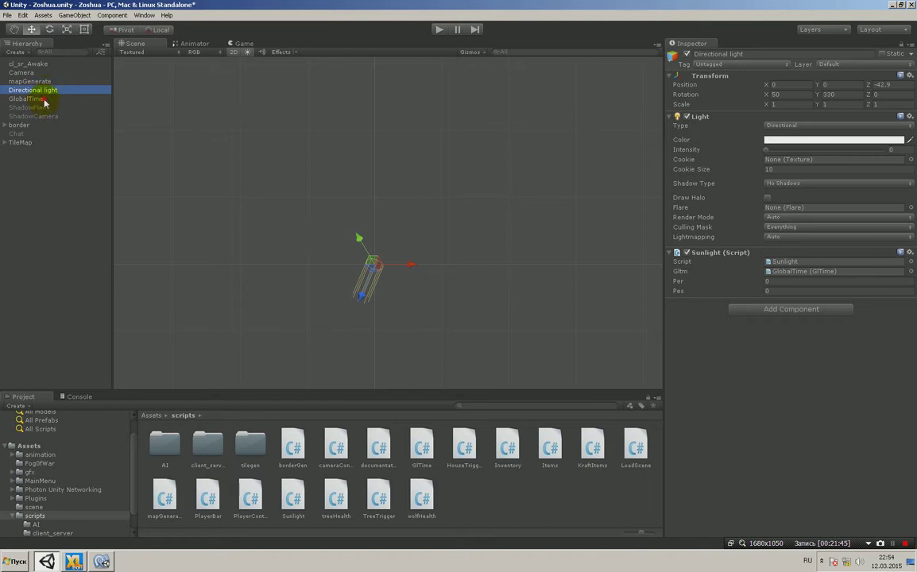
{"action": "left_click", "coordinate": [44, 101]}
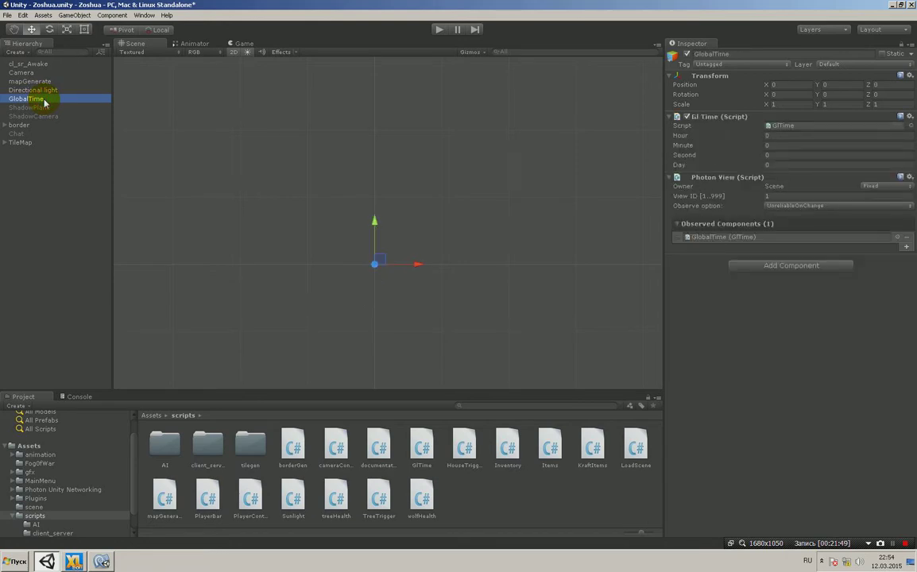
{"action": "left_click", "coordinate": [792, 127]}
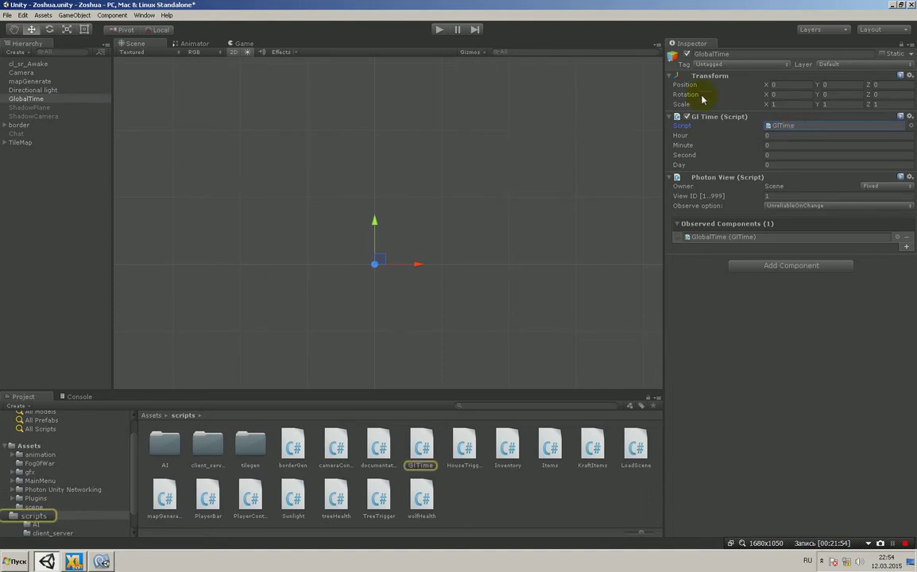
{"action": "left_click", "coordinate": [42, 90]}
{"action": "left_click", "coordinate": [42, 99]}
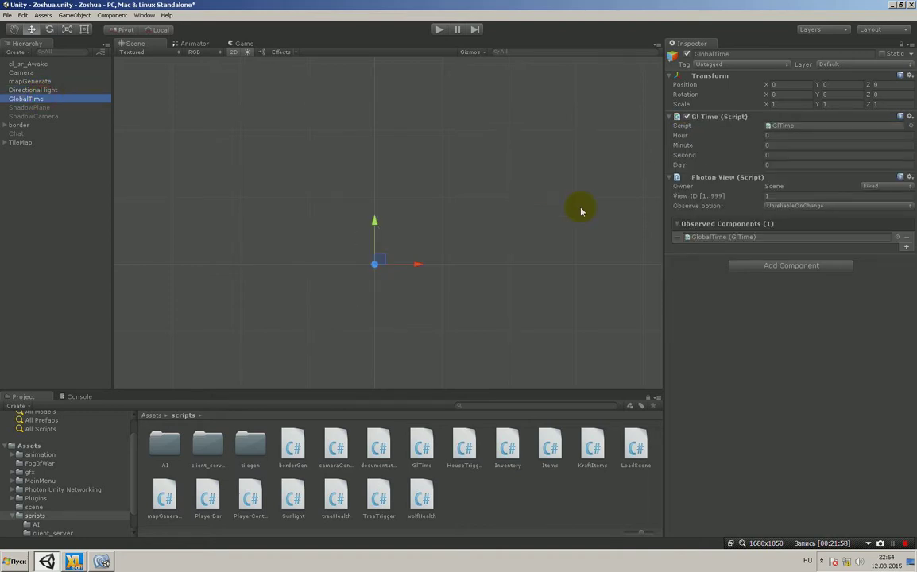
{"action": "left_click", "coordinate": [677, 206]}
{"action": "left_click", "coordinate": [36, 82]}
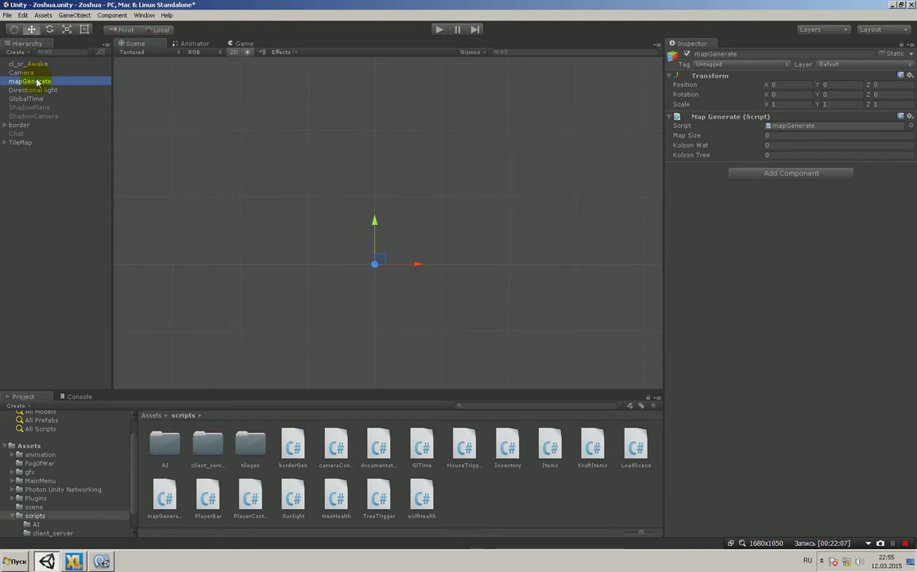
{"action": "left_click", "coordinate": [28, 63]}
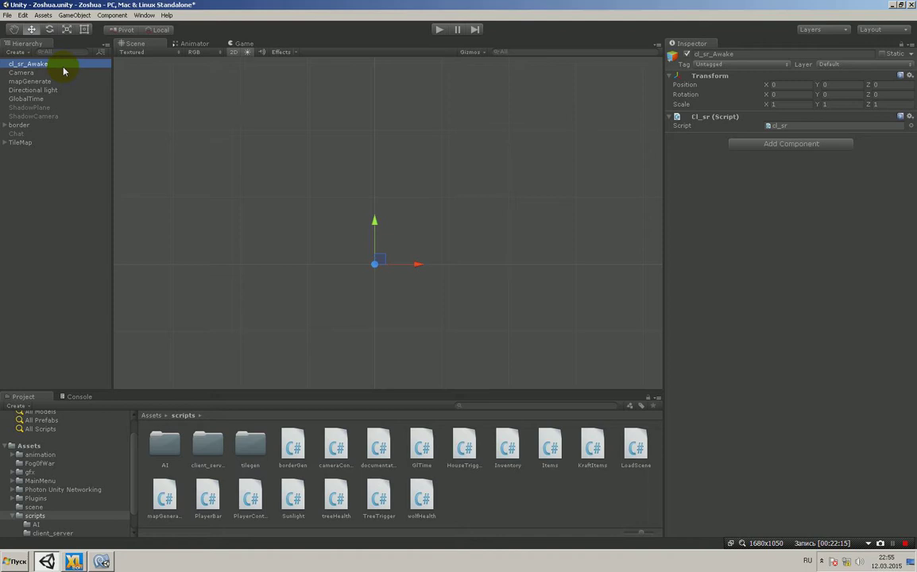
{"action": "left_click", "coordinate": [48, 82]}
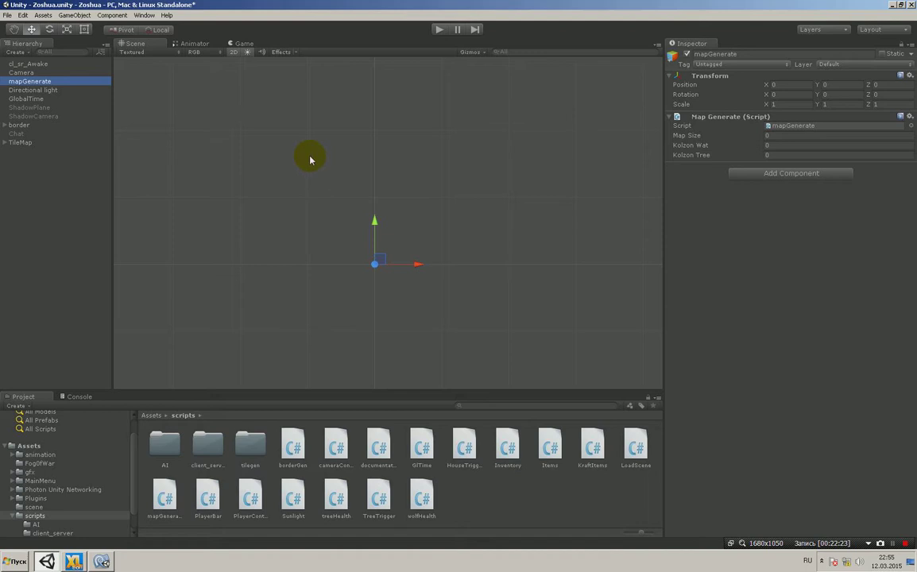
{"action": "left_click", "coordinate": [51, 98]}
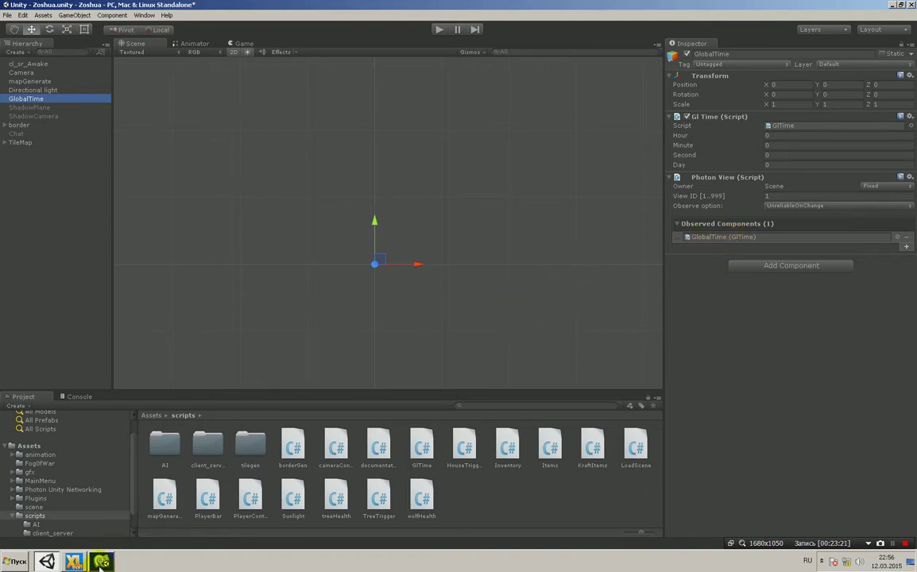
Bring GlTime.cs forward and select the isMasterClient block in Start() that randomizes hour and minute
{"action": "left_click", "coordinate": [101, 562]}
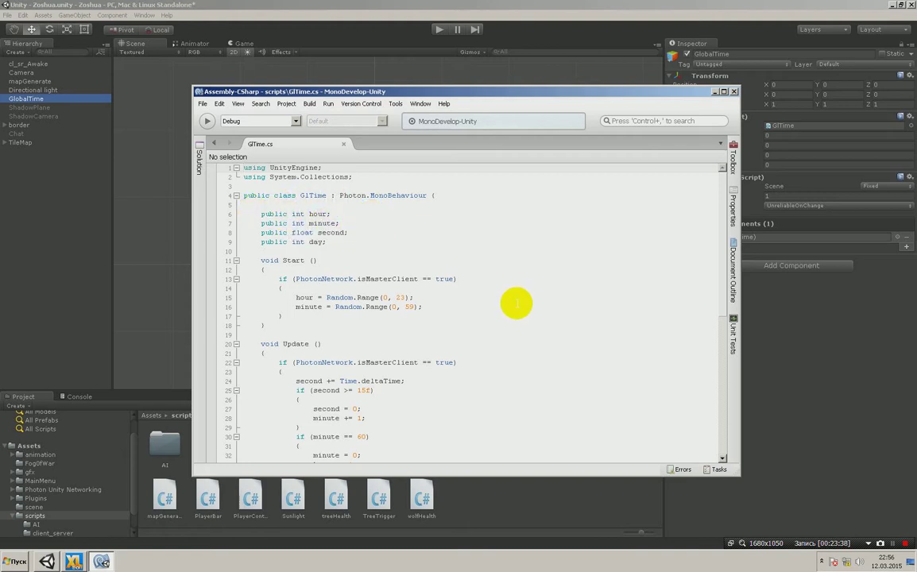
{"action": "scroll", "coordinate": [513, 299], "scroll_direction": "down", "scroll_amount": 1}
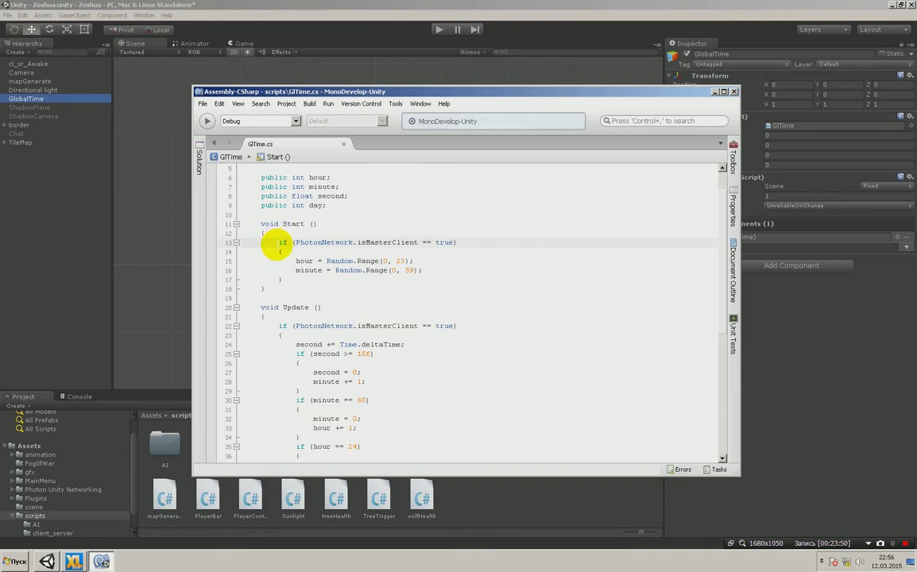
{"action": "mouse_move", "coordinate": [262, 243]}
{"action": "left_mouse_down"}
{"action": "mouse_move", "coordinate": [280, 252]}
{"action": "mouse_move", "coordinate": [282, 280]}
{"action": "left_mouse_up"}
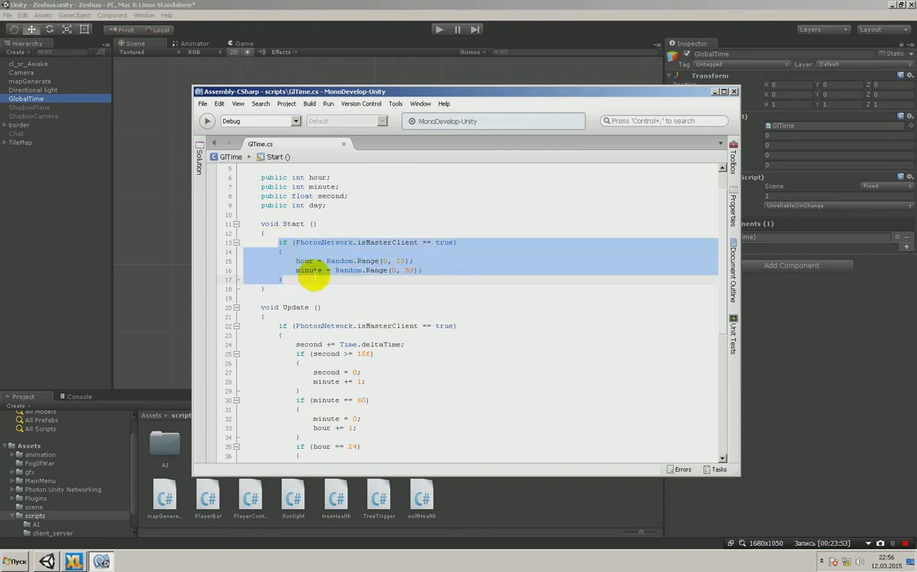
{"action": "scroll", "coordinate": [317, 274], "scroll_direction": "down", "scroll_amount": 1}
{"action": "scroll", "coordinate": [326, 243], "scroll_direction": "down", "scroll_amount": 1}
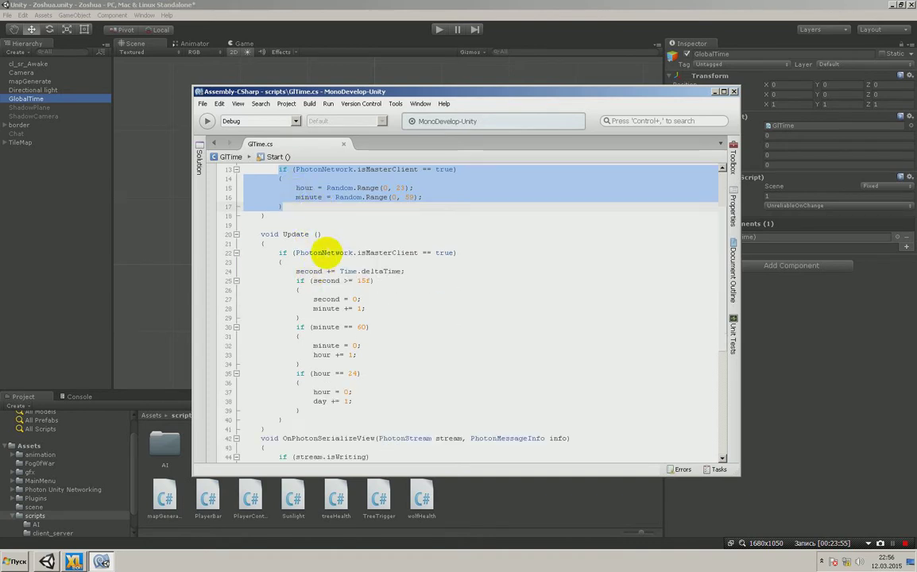
{"action": "left_click_drag", "start_coordinate": [278, 253], "coordinate": [306, 417]}
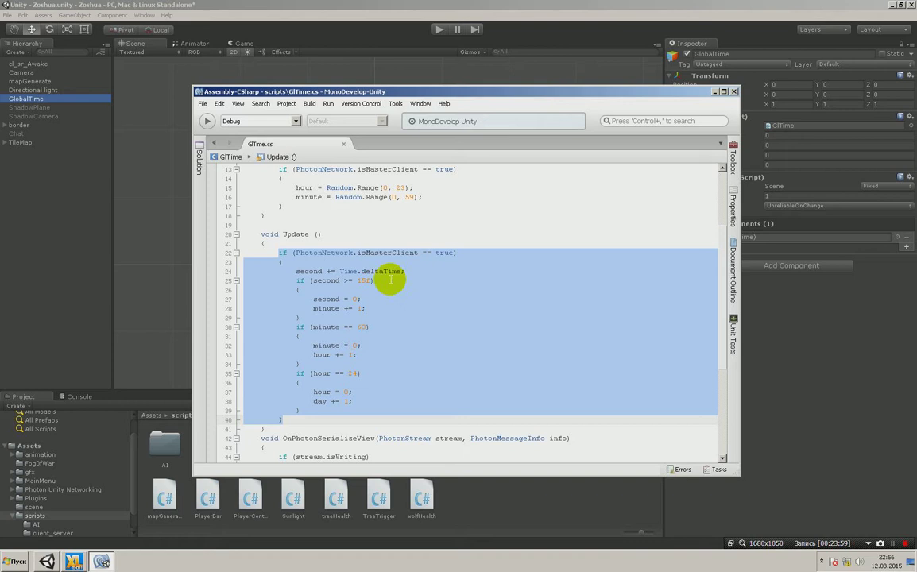
{"action": "scroll", "coordinate": [297, 222], "scroll_direction": "up", "scroll_amount": 2}
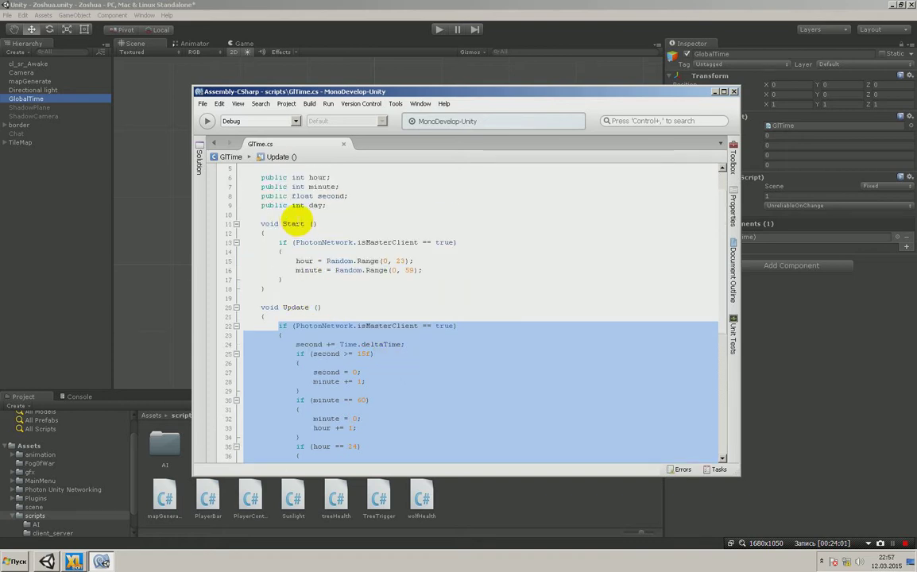
{"action": "scroll", "coordinate": [420, 282], "scroll_direction": "down", "scroll_amount": 1}
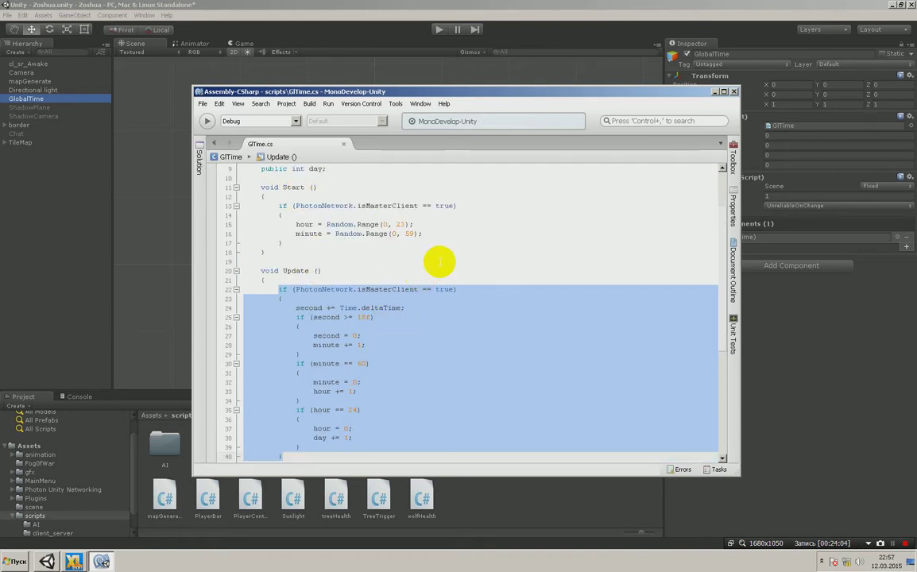
{"action": "scroll", "coordinate": [439, 261], "scroll_direction": "down", "scroll_amount": 3}
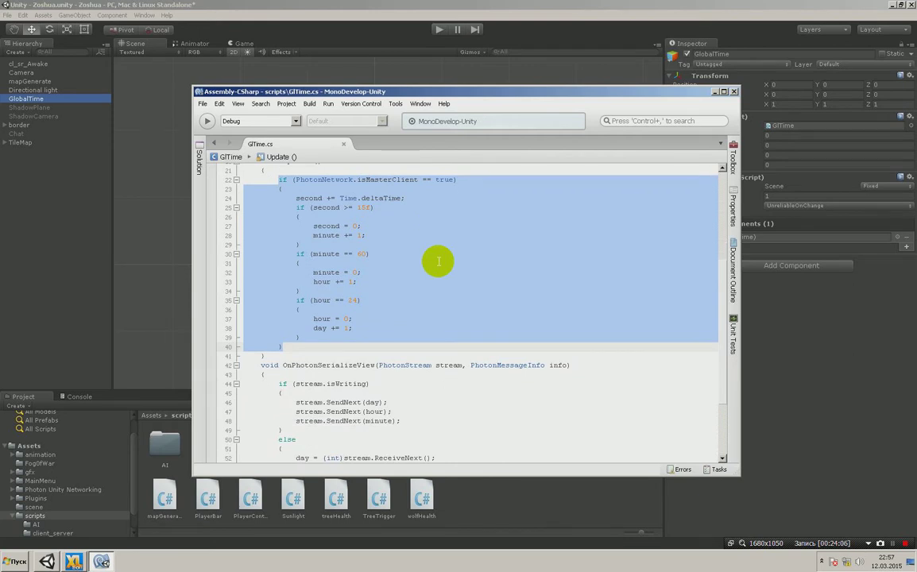
{"action": "scroll", "coordinate": [439, 262], "scroll_direction": "down", "scroll_amount": 3}
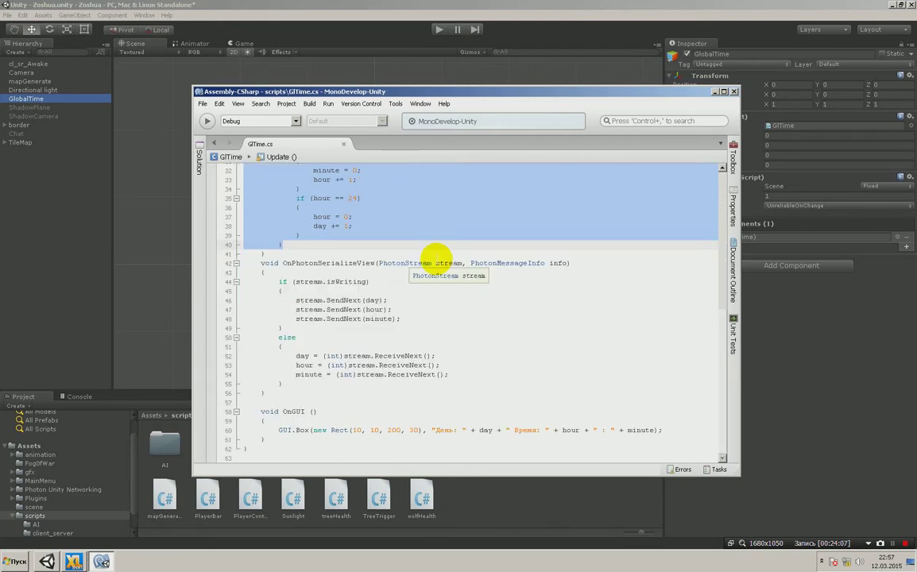
{"action": "scroll", "coordinate": [431, 342], "scroll_direction": "up", "scroll_amount": 1}
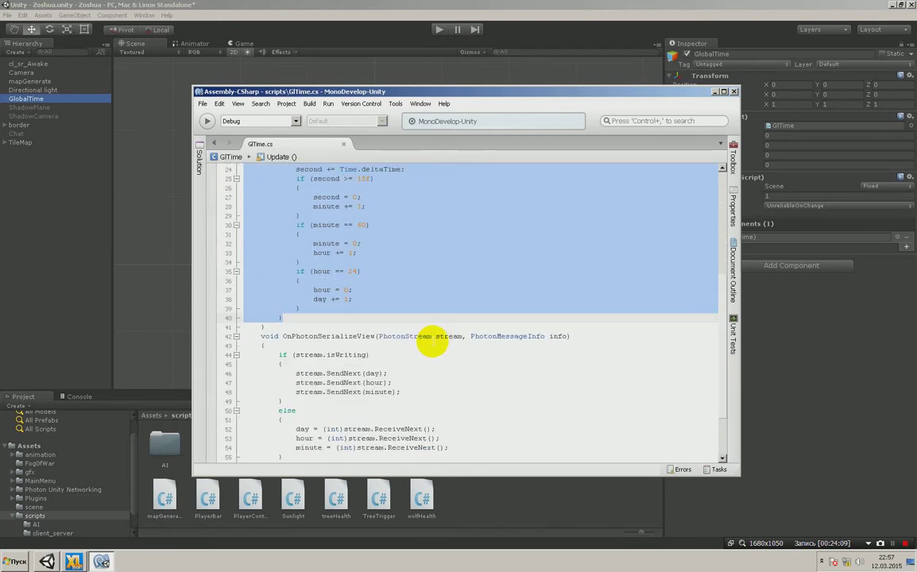
{"action": "scroll", "coordinate": [432, 341], "scroll_direction": "up", "scroll_amount": 3}
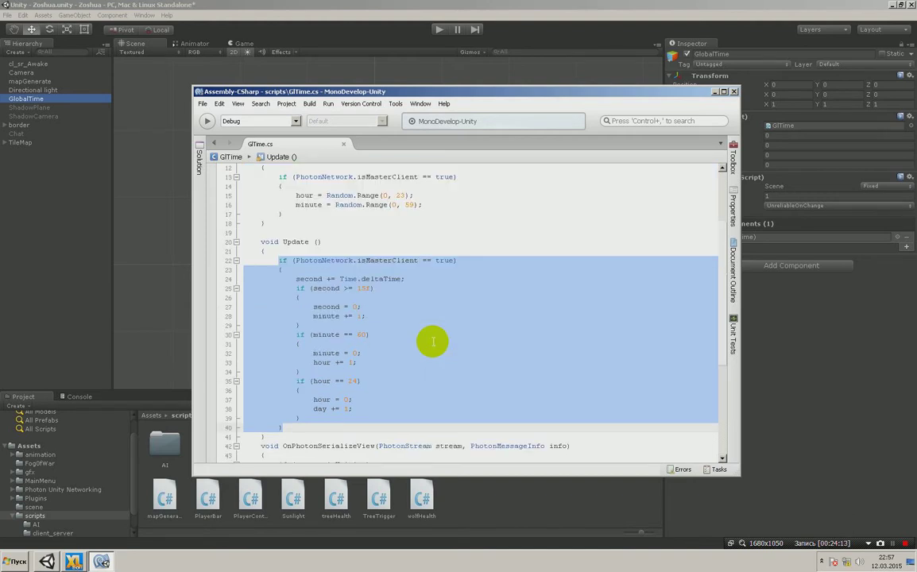
{"action": "scroll", "coordinate": [429, 342], "scroll_direction": "down", "scroll_amount": 1}
{"action": "scroll", "coordinate": [426, 342], "scroll_direction": "down", "scroll_amount": 1}
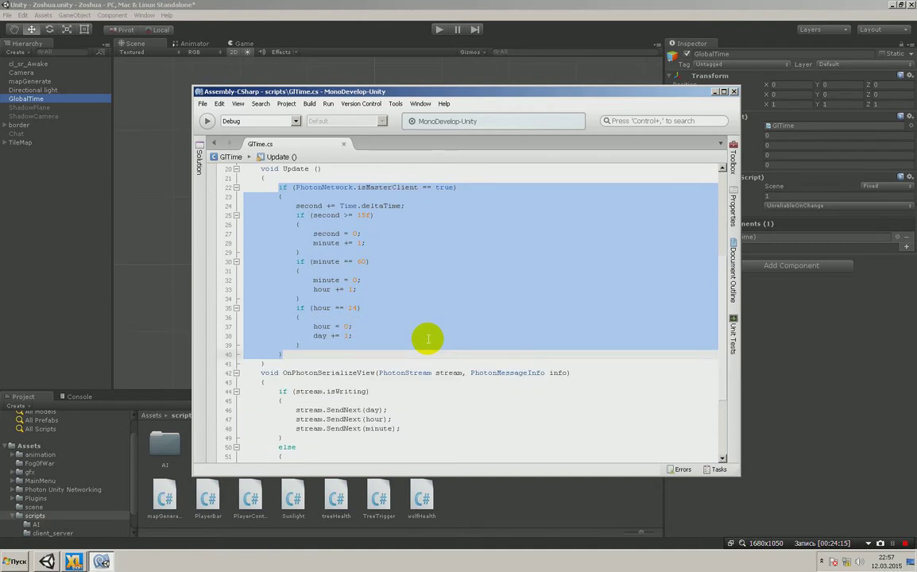
{"action": "scroll", "coordinate": [426, 342], "scroll_direction": "down", "scroll_amount": 3}
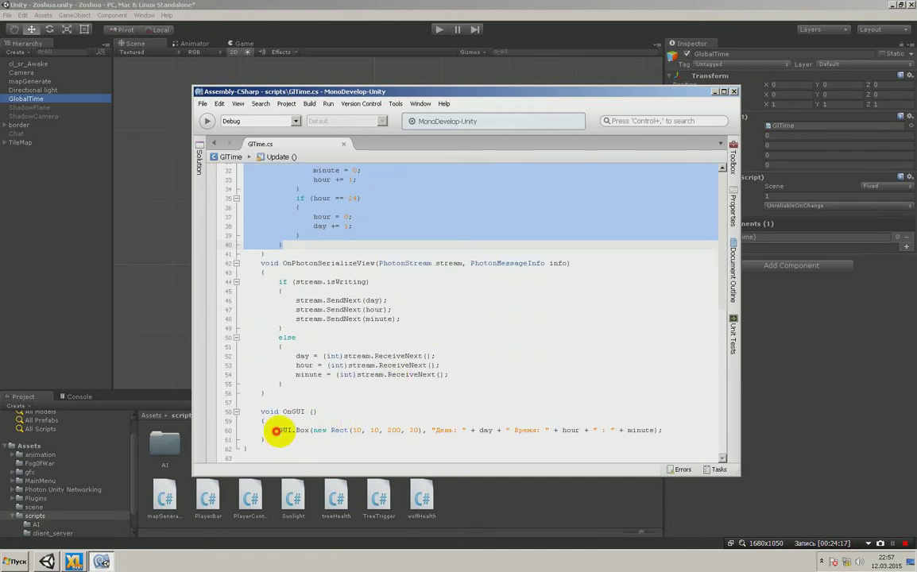
{"action": "left_click_drag", "start_coordinate": [277, 426], "coordinate": [661, 427]}
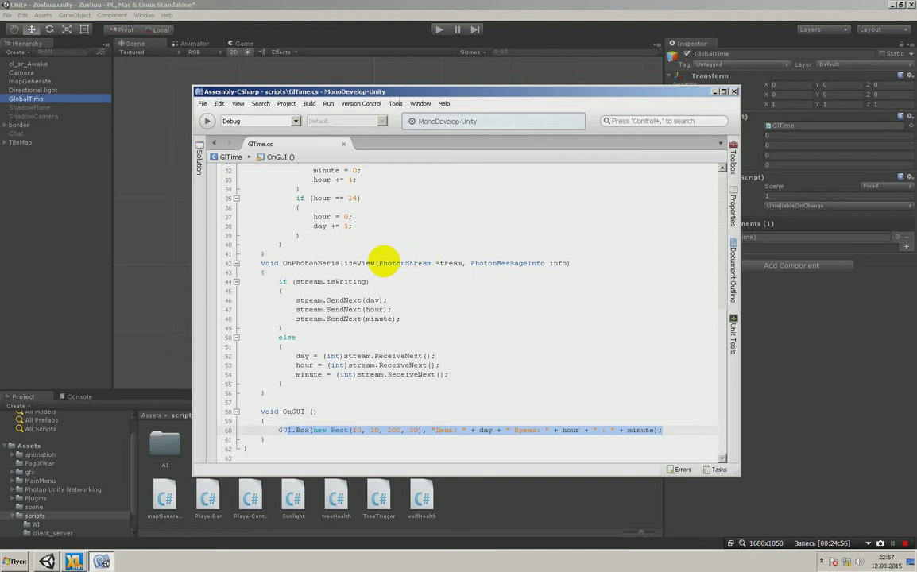
{"action": "left_click_drag", "start_coordinate": [379, 263], "coordinate": [459, 263]}
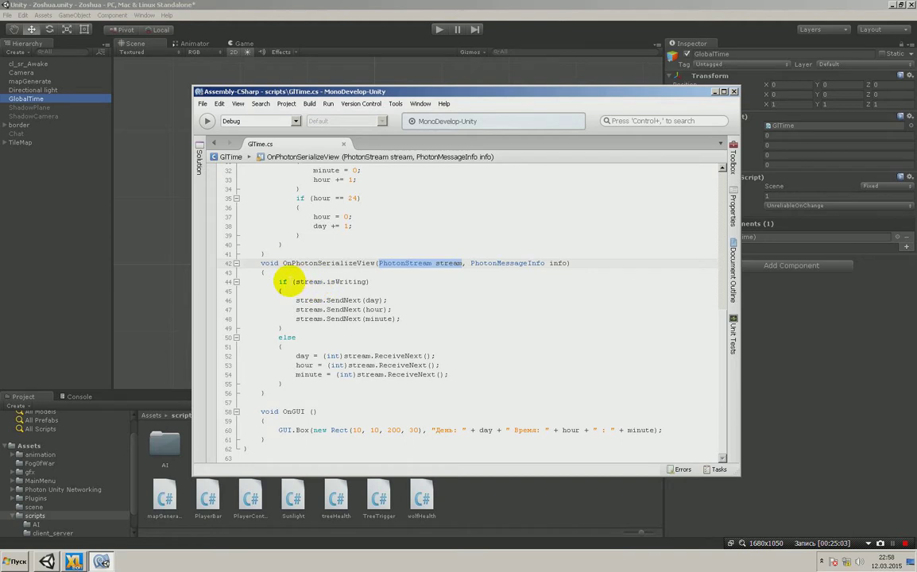
{"action": "double_click", "coordinate": [308, 282]}
{"action": "left_click_drag", "start_coordinate": [335, 282], "coordinate": [362, 283]}
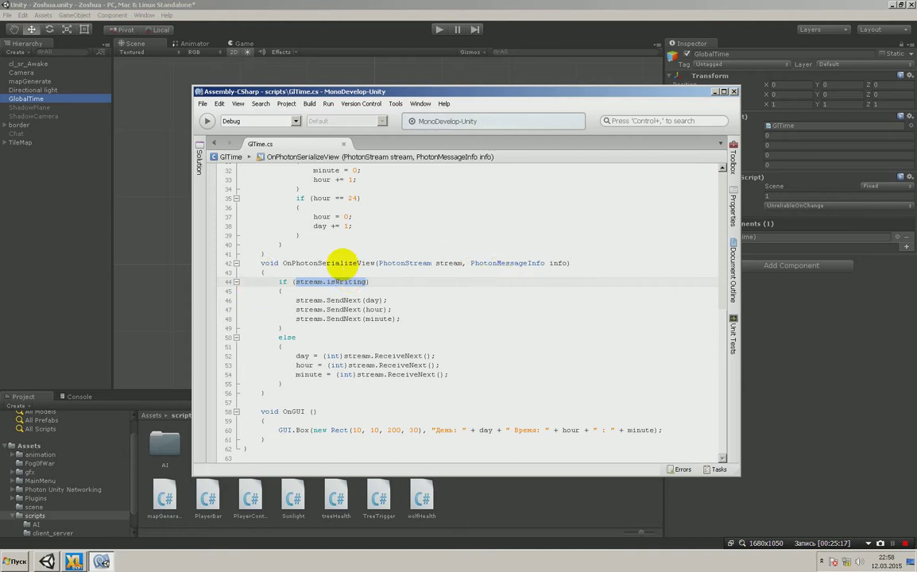
{"action": "left_click_drag", "start_coordinate": [229, 265], "coordinate": [333, 253]}
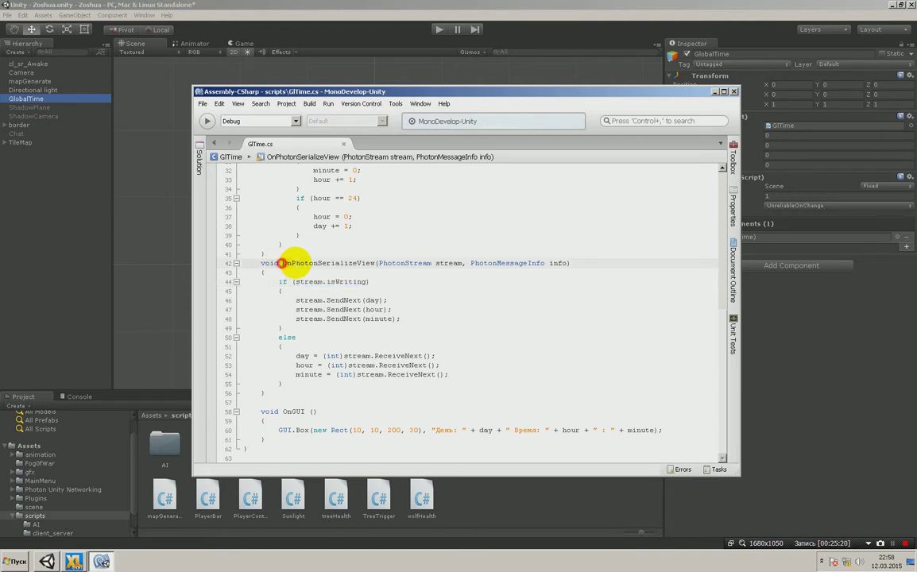
{"action": "double_click", "coordinate": [338, 263]}
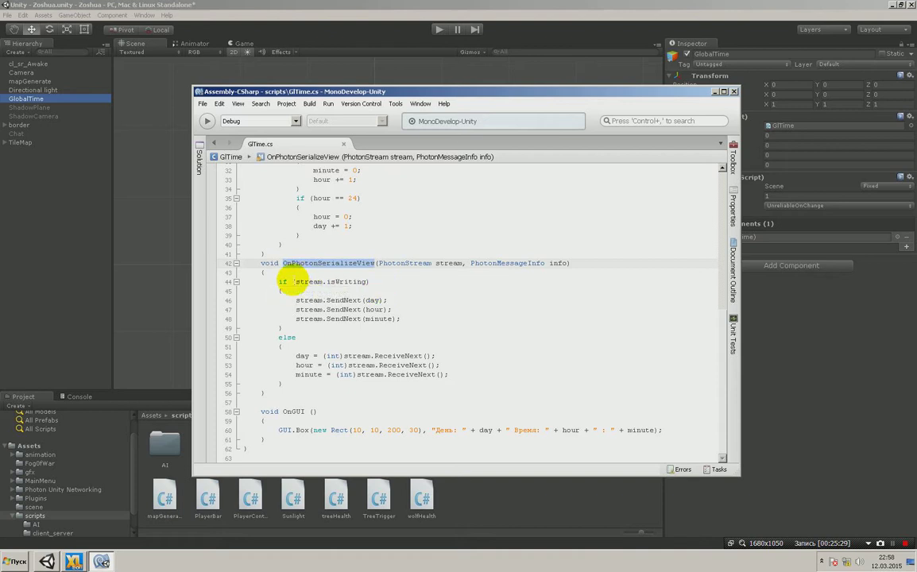
{"action": "double_click", "coordinate": [310, 282]}
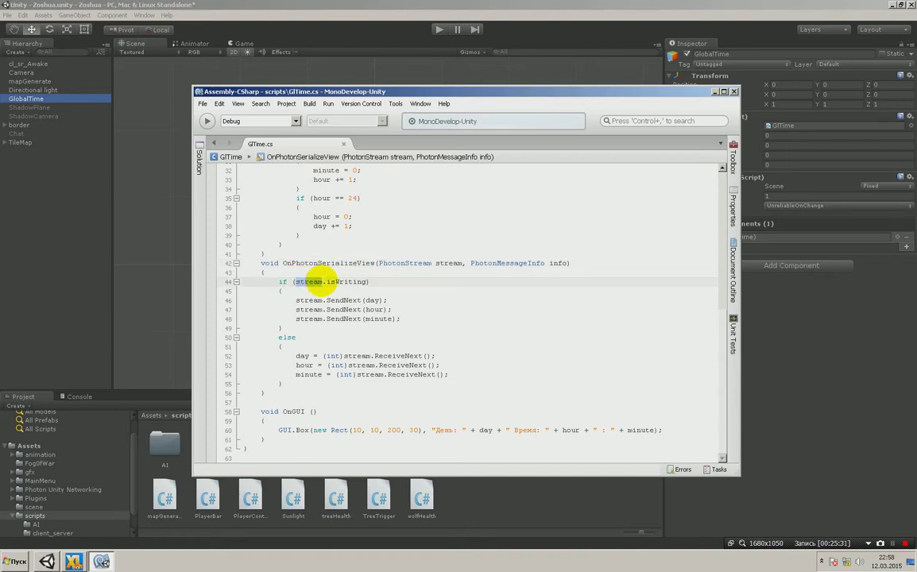
{"action": "left_click_drag", "start_coordinate": [295, 282], "coordinate": [366, 283]}
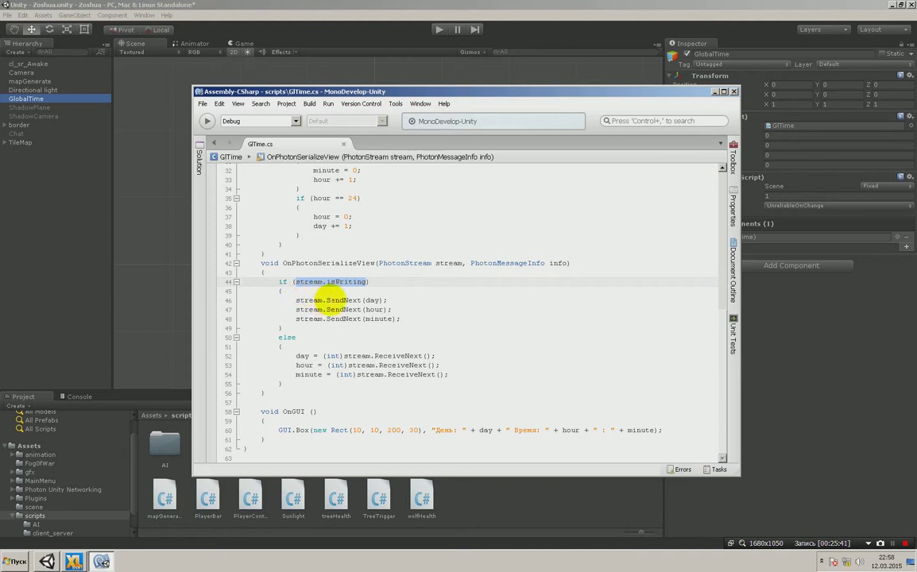
{"action": "mouse_move", "coordinate": [337, 304]}
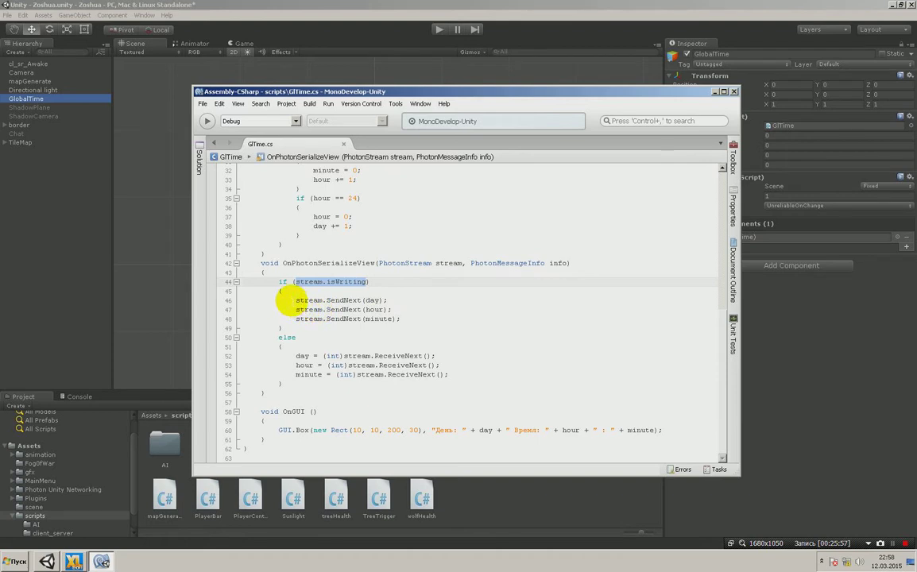
{"action": "double_click", "coordinate": [302, 301]}
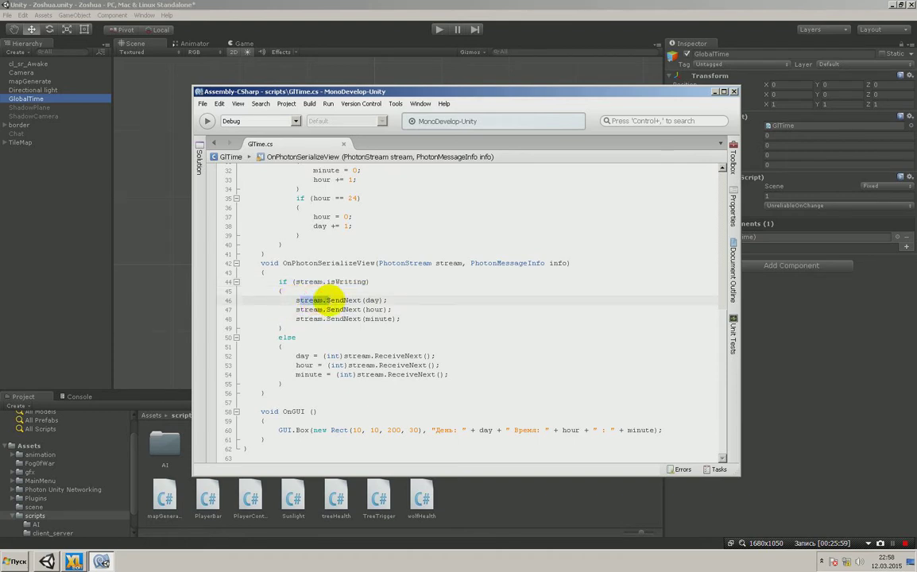
{"action": "left_click_drag", "start_coordinate": [296, 300], "coordinate": [401, 319]}
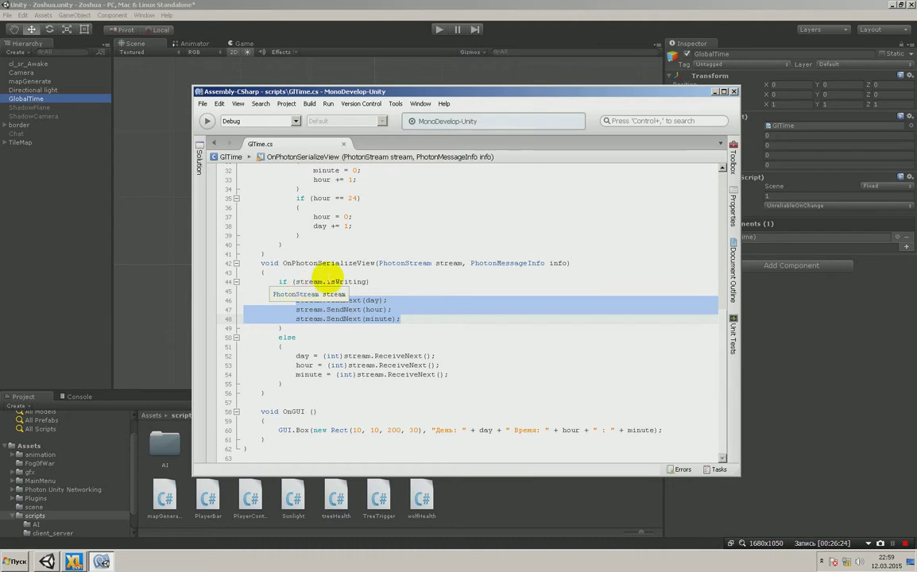
{"action": "mouse_move", "coordinate": [337, 276]}
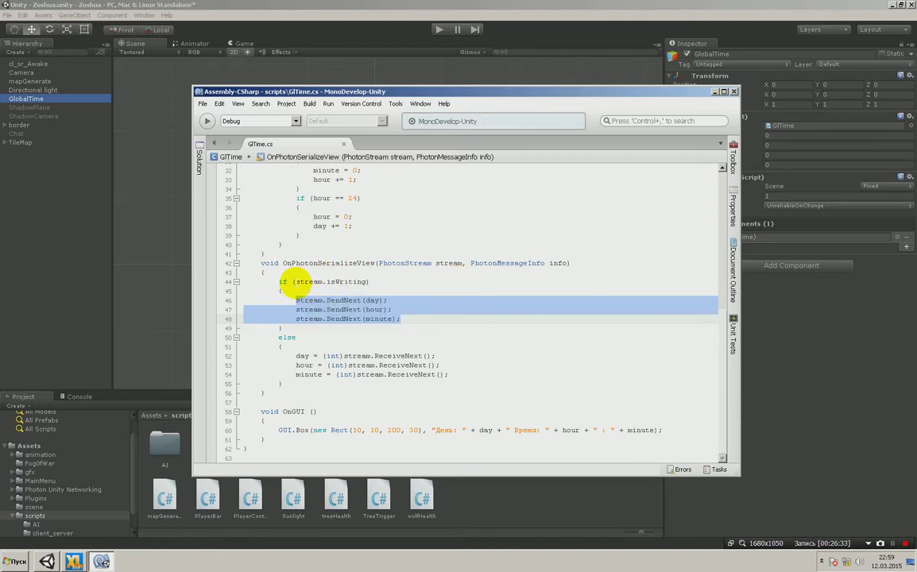
{"action": "left_click_drag", "start_coordinate": [295, 281], "coordinate": [367, 282]}
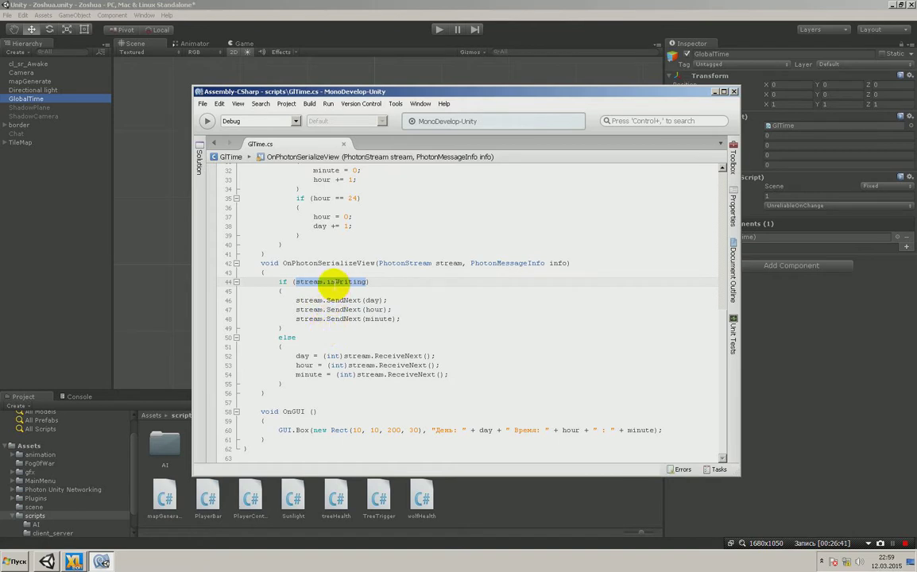
Append '== true' after isWriting on line 44 of GlTime.cs and dismiss the autocomplete
{"action": "left_click", "coordinate": [365, 281]}
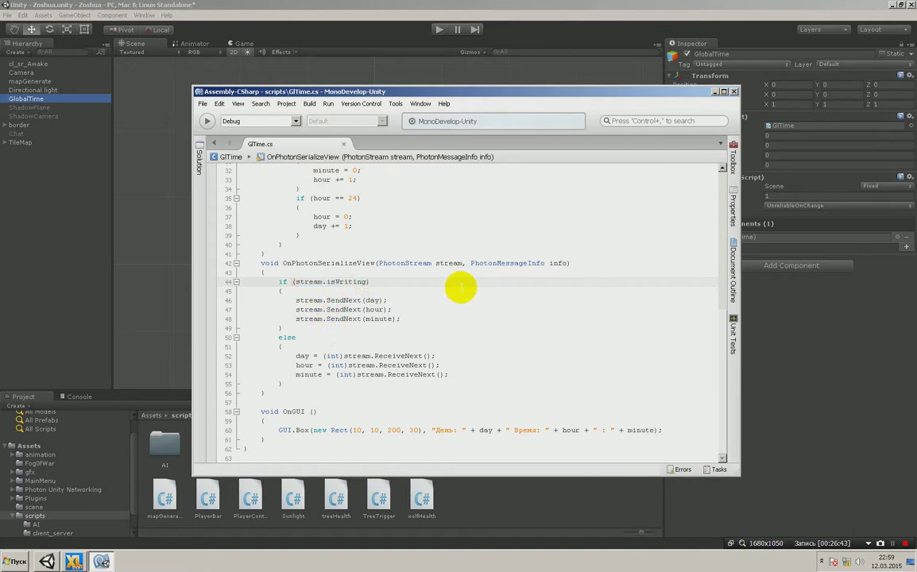
{"action": "type", "text": "== "}
{"action": "type", "text": "true"}
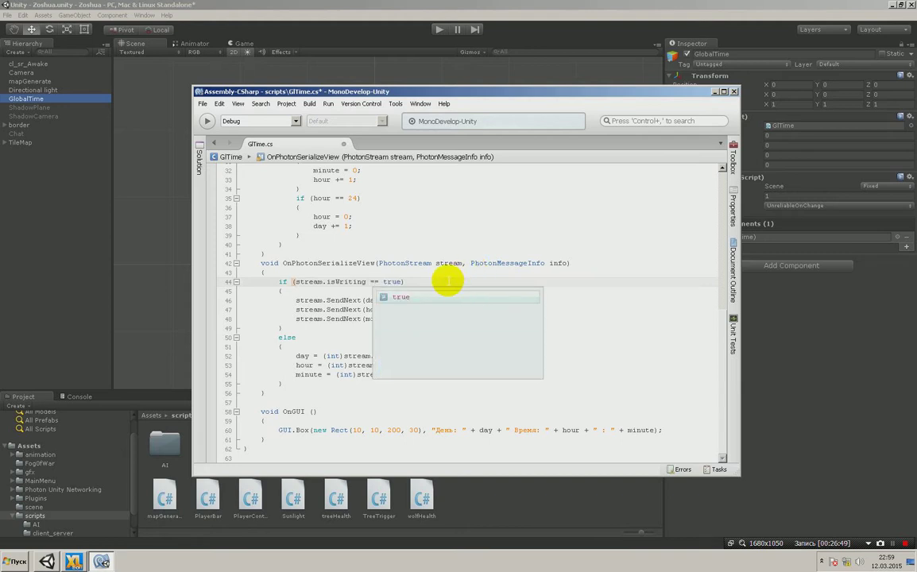
{"action": "left_click", "coordinate": [436, 280]}
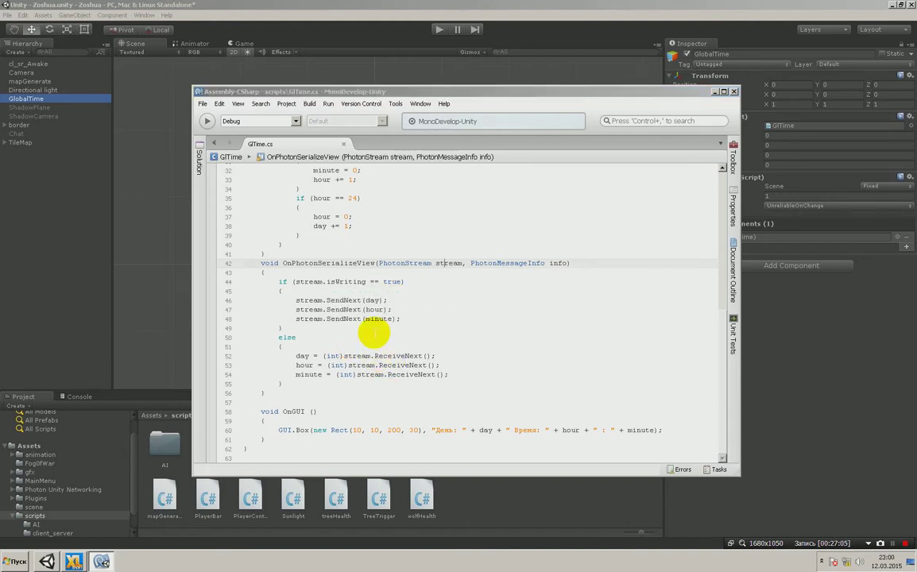
{"action": "left_click", "coordinate": [483, 338]}
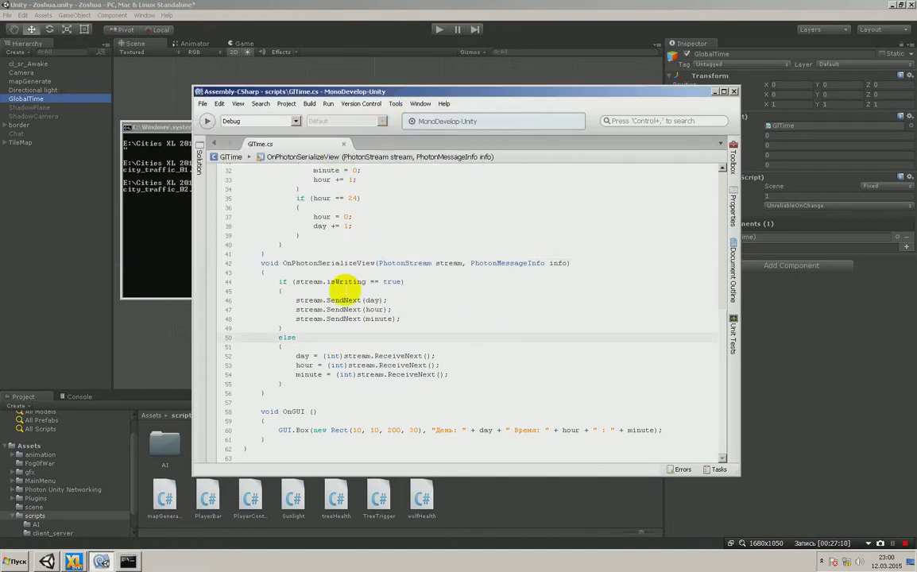
{"action": "double_click", "coordinate": [302, 356]}
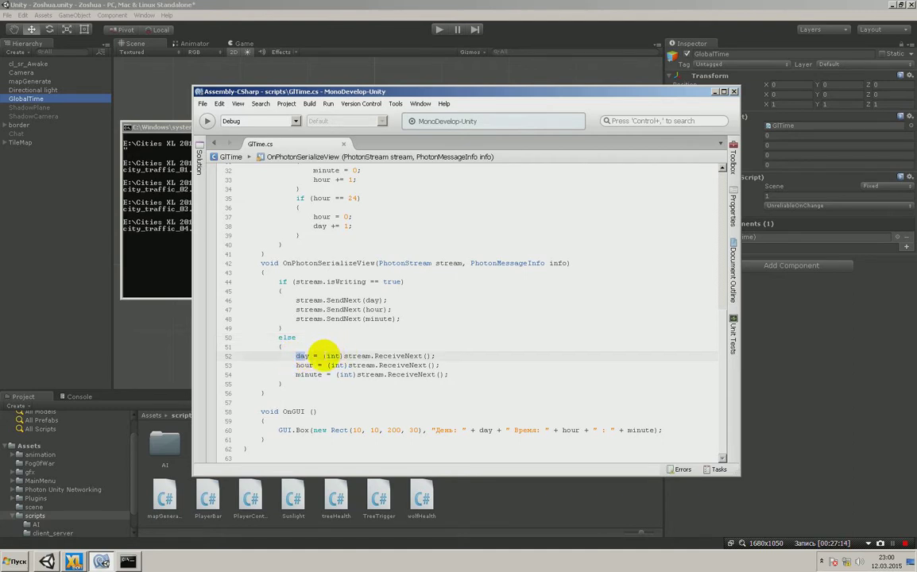
{"action": "left_click_drag", "start_coordinate": [344, 356], "coordinate": [405, 356]}
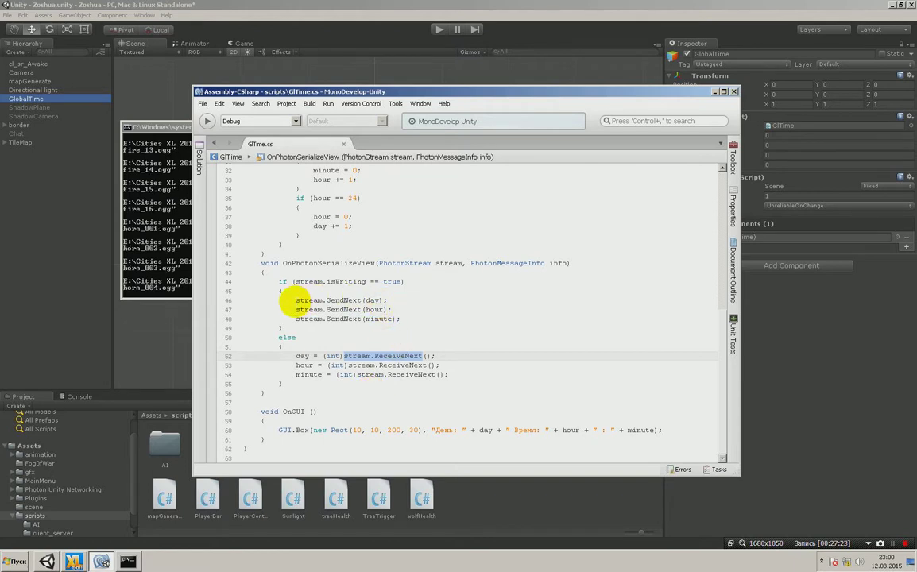
{"action": "left_click", "coordinate": [292, 301]}
{"action": "left_click_drag", "start_coordinate": [305, 300], "coordinate": [402, 319]}
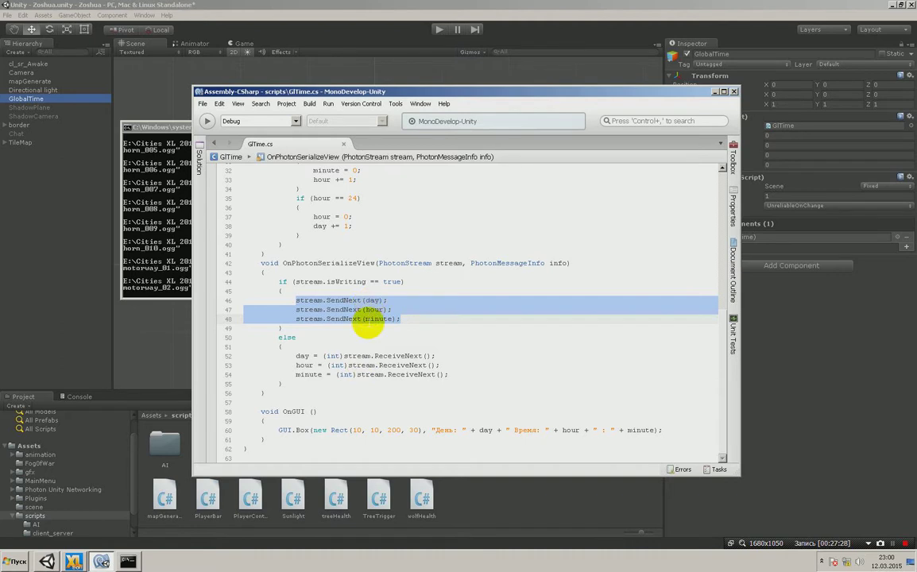
{"action": "left_click_drag", "start_coordinate": [296, 356], "coordinate": [465, 374]}
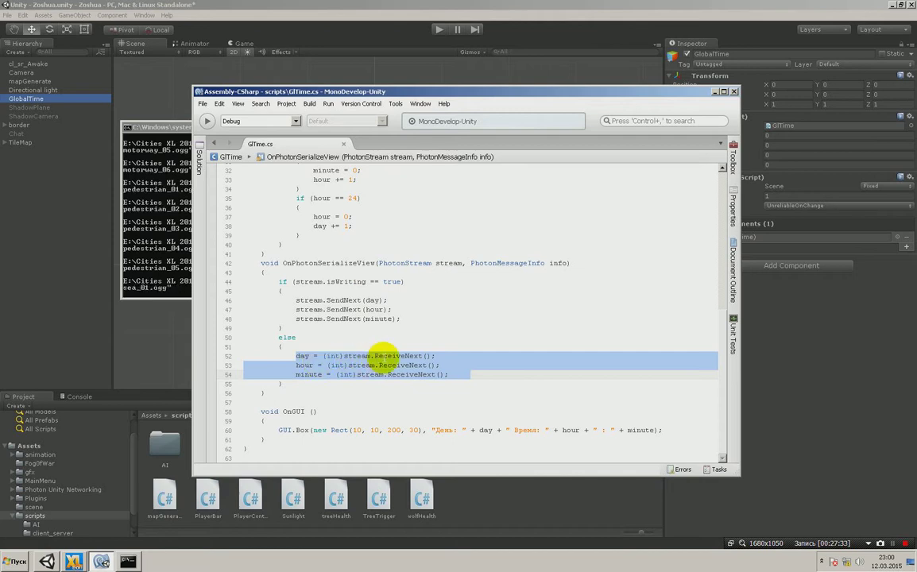
{"action": "mouse_move", "coordinate": [384, 357]}
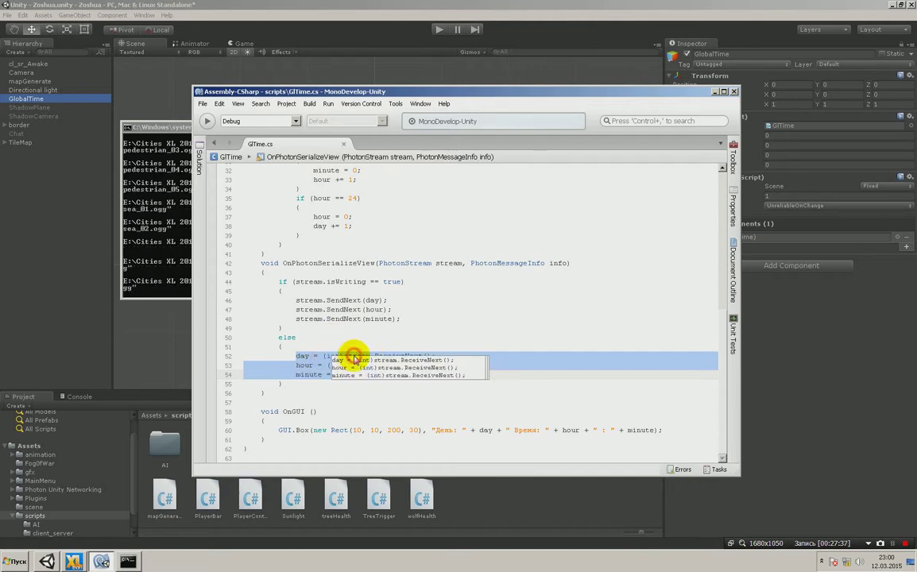
{"action": "left_click", "coordinate": [416, 356]}
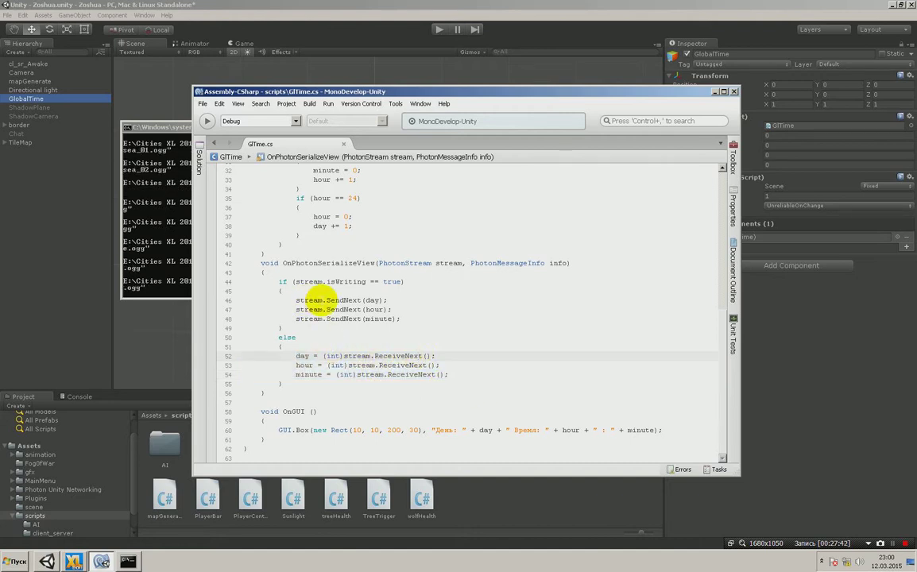
{"action": "left_click", "coordinate": [292, 356]}
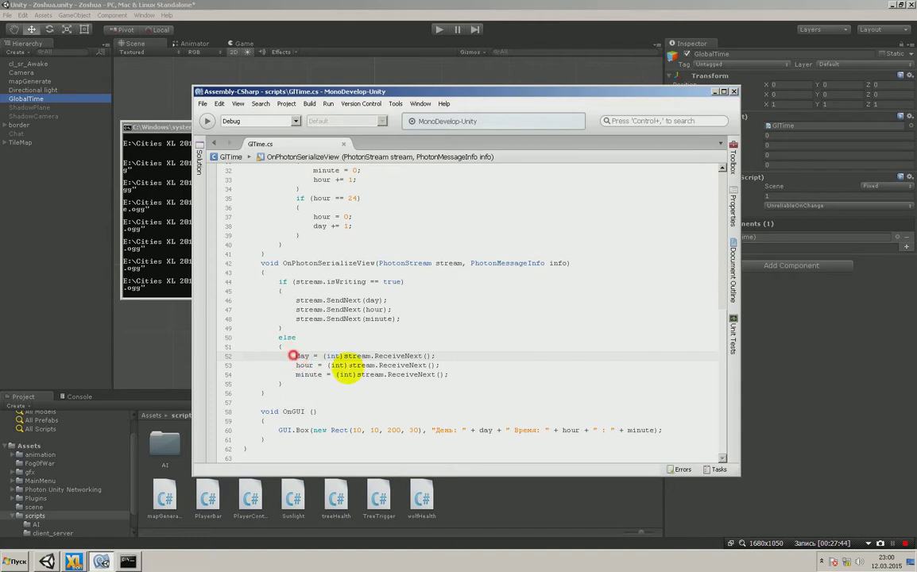
{"action": "left_click", "coordinate": [449, 375], "text": "shift"}
{"action": "left_click", "coordinate": [450, 374]}
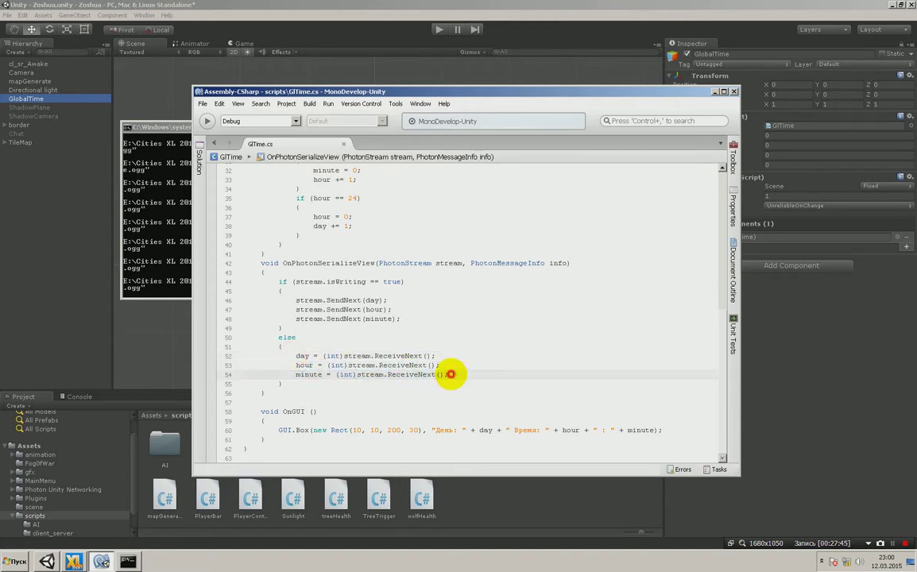
{"action": "left_click_drag", "start_coordinate": [278, 430], "coordinate": [676, 428]}
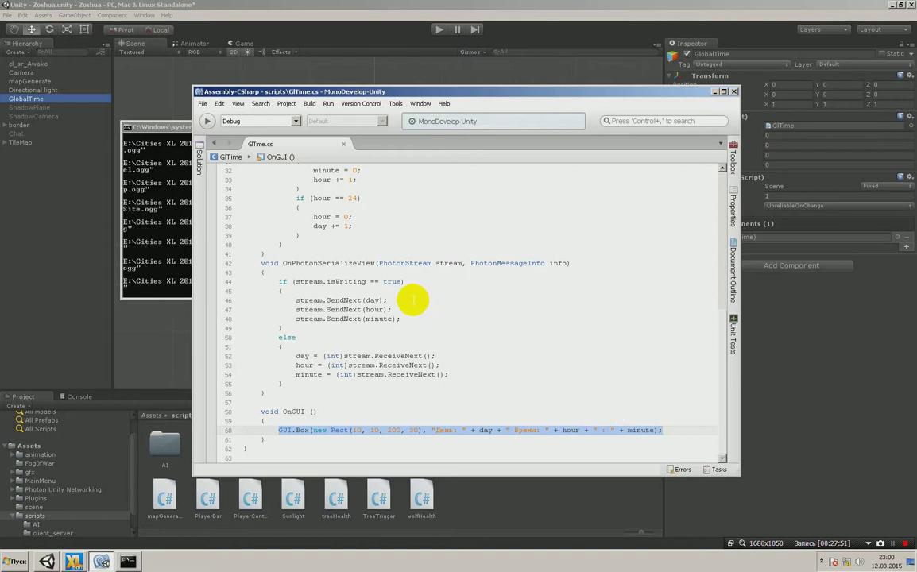
Close the GlTime.cs tab and switch back to the Unity editor
{"action": "left_click", "coordinate": [344, 145]}
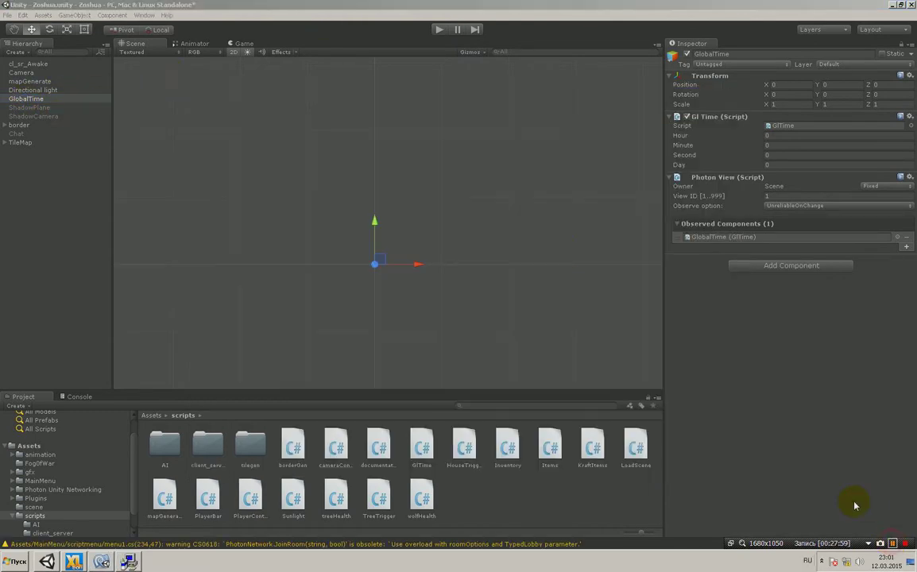
{"action": "left_click", "coordinate": [806, 492]}
Inspect Chat, briefly expand and collapse border's wall children, then select TileMap
{"action": "left_click", "coordinate": [17, 134]}
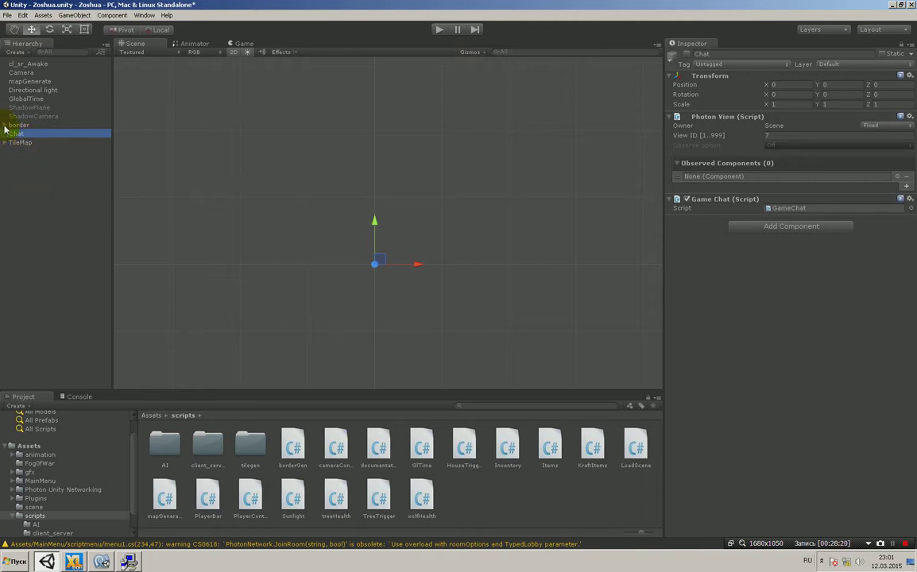
{"action": "left_click", "coordinate": [5, 126]}
{"action": "left_click", "coordinate": [5, 126]}
{"action": "left_click", "coordinate": [20, 143]}
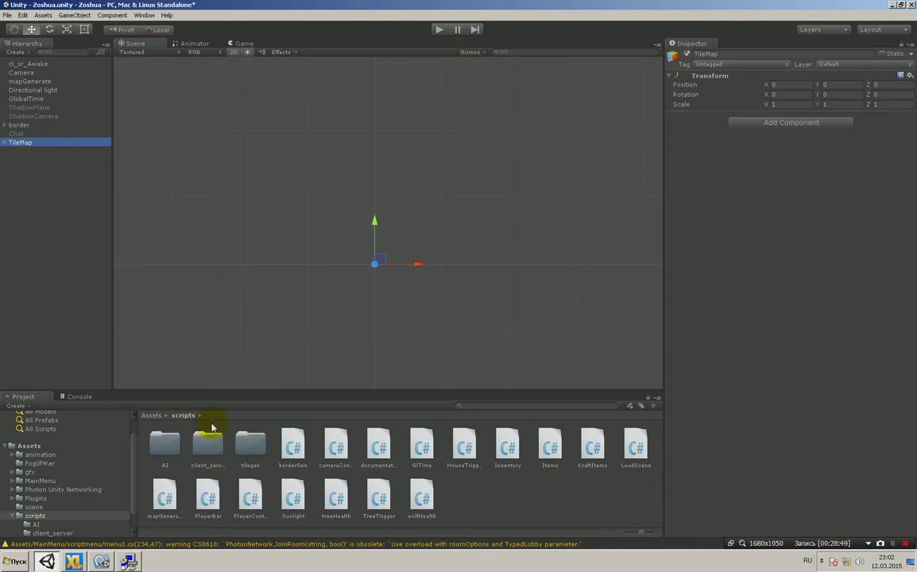
Preview borderGen, documentation, GlTime, HouseTrigger and finally Inventory scripts in the Inspector
{"action": "left_click", "coordinate": [295, 449]}
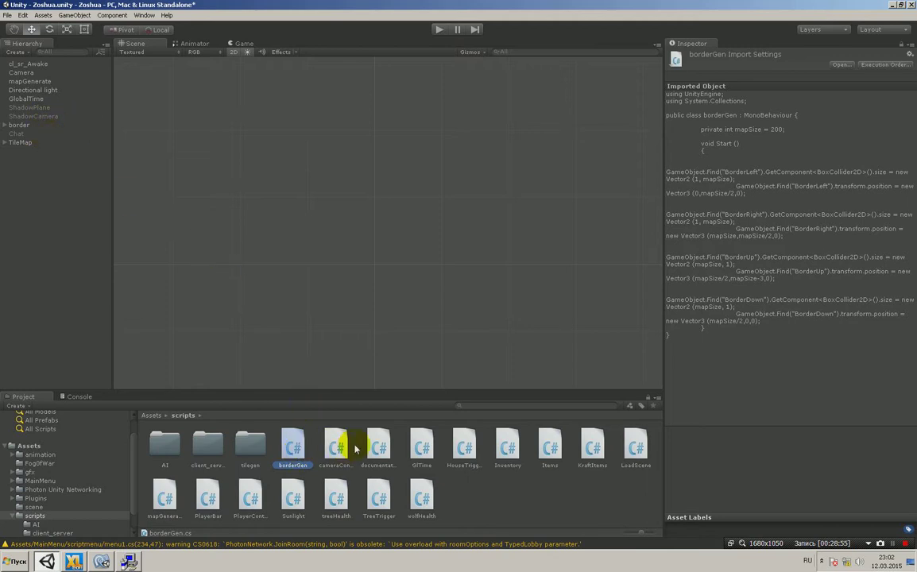
{"action": "left_click", "coordinate": [379, 449]}
{"action": "left_click", "coordinate": [421, 449]}
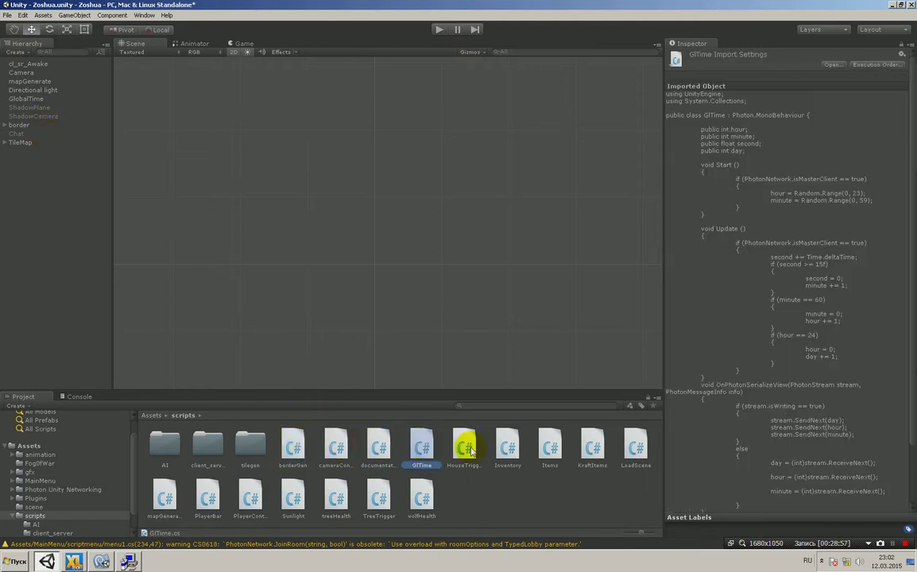
{"action": "left_click", "coordinate": [470, 450]}
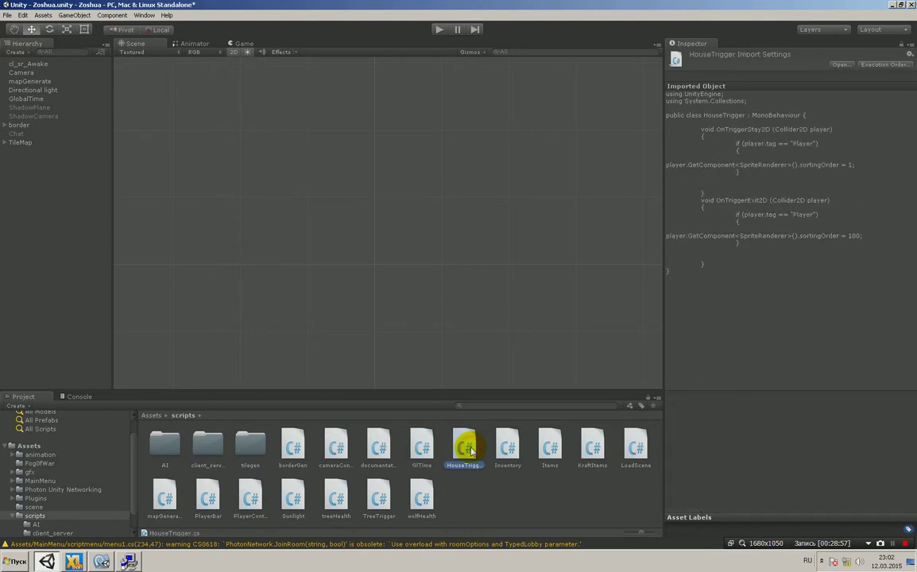
{"action": "left_click", "coordinate": [513, 449]}
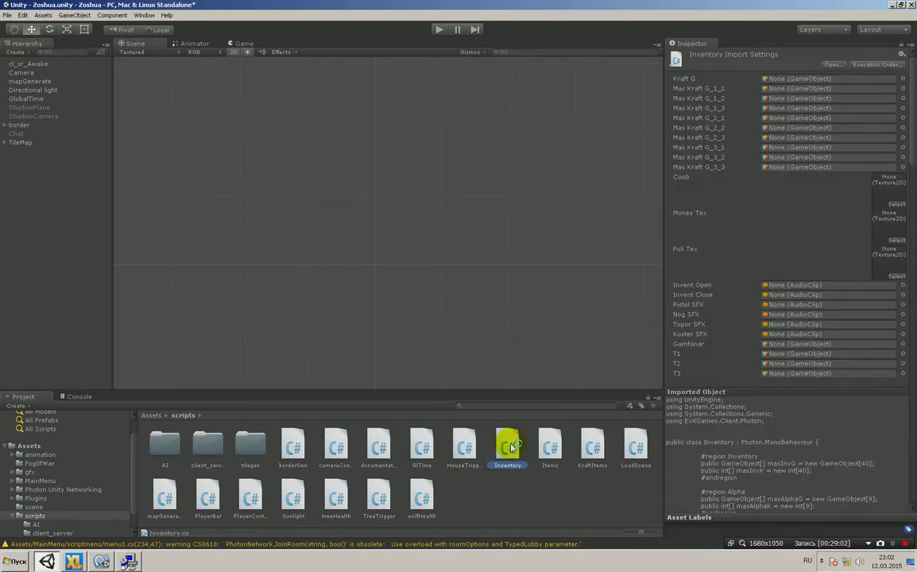
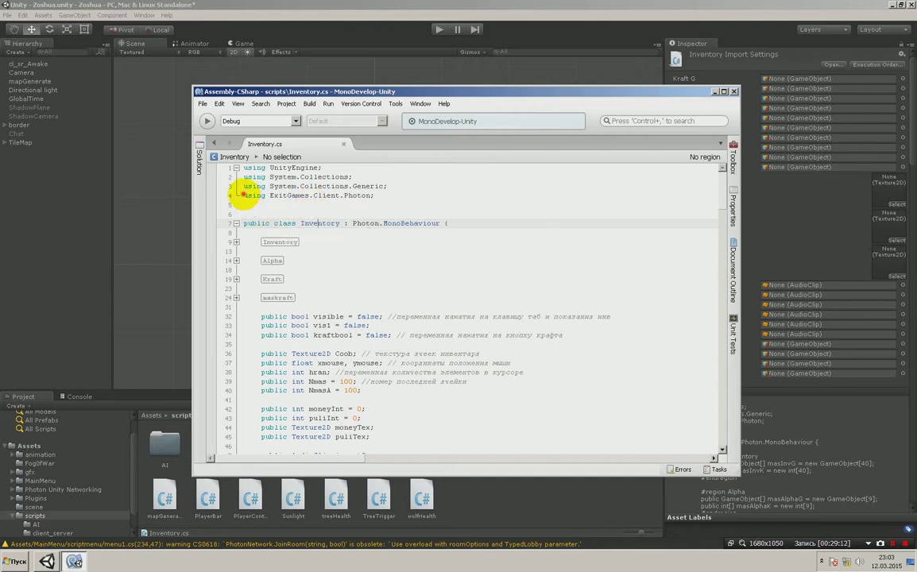
Select the ExitGames.Client.Photon using line, then expand the OnTRIGGERPLAYER region at line 585
{"action": "mouse_move", "coordinate": [241, 195]}
{"action": "left_mouse_down"}
{"action": "mouse_move", "coordinate": [375, 196]}
{"action": "mouse_move", "coordinate": [438, 224]}
{"action": "left_mouse_up"}
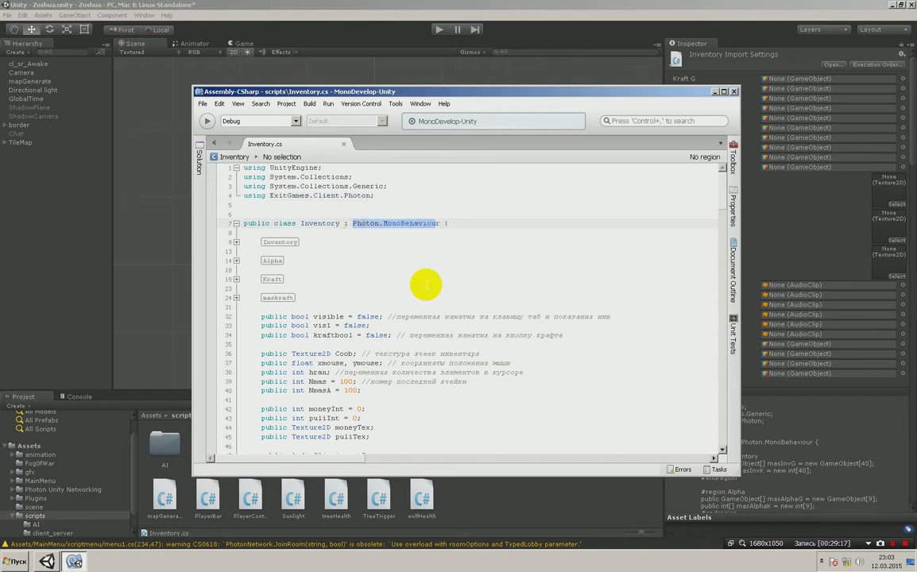
{"action": "scroll", "coordinate": [426, 284], "scroll_direction": "down", "scroll_amount": 5}
{"action": "scroll", "coordinate": [426, 285], "scroll_direction": "down", "scroll_amount": 1}
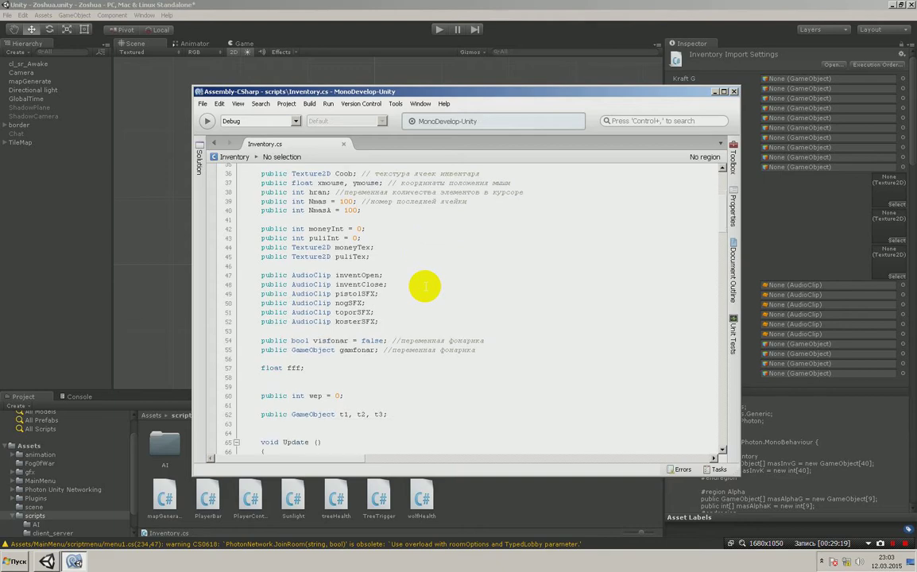
{"action": "scroll", "coordinate": [426, 286], "scroll_direction": "down", "scroll_amount": 1}
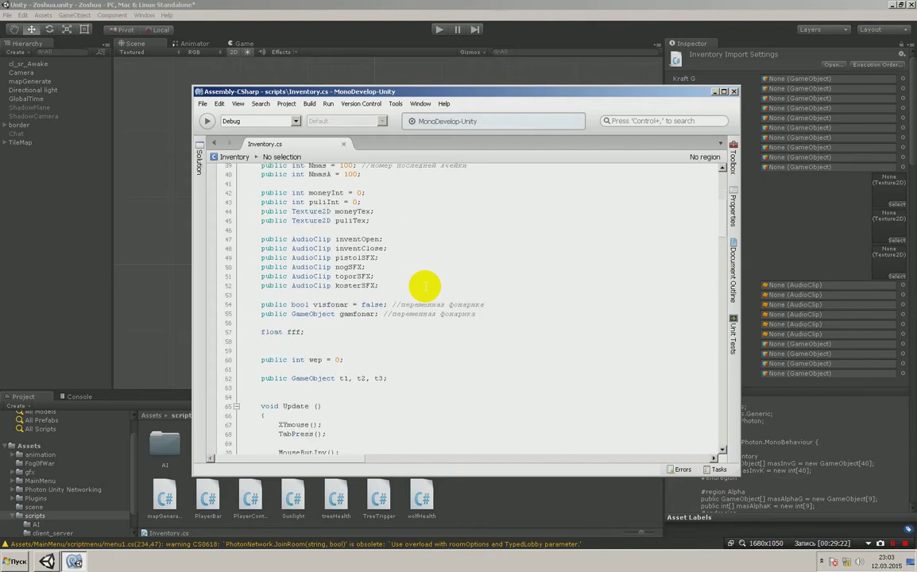
{"action": "scroll", "coordinate": [426, 286], "scroll_direction": "down", "scroll_amount": 1}
{"action": "scroll", "coordinate": [424, 288], "scroll_direction": "down", "scroll_amount": 1}
{"action": "scroll", "coordinate": [424, 288], "scroll_direction": "down", "scroll_amount": 1}
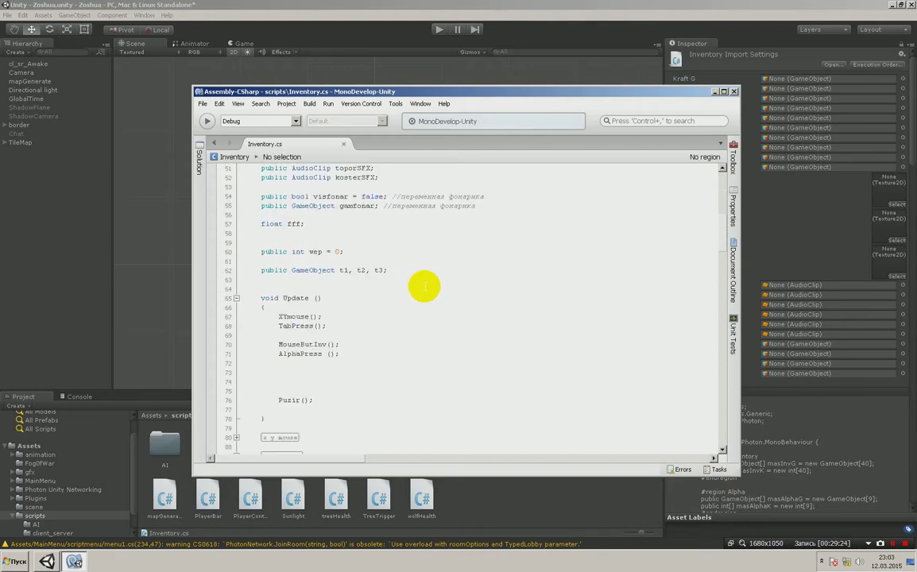
{"action": "scroll", "coordinate": [424, 287], "scroll_direction": "down", "scroll_amount": 2}
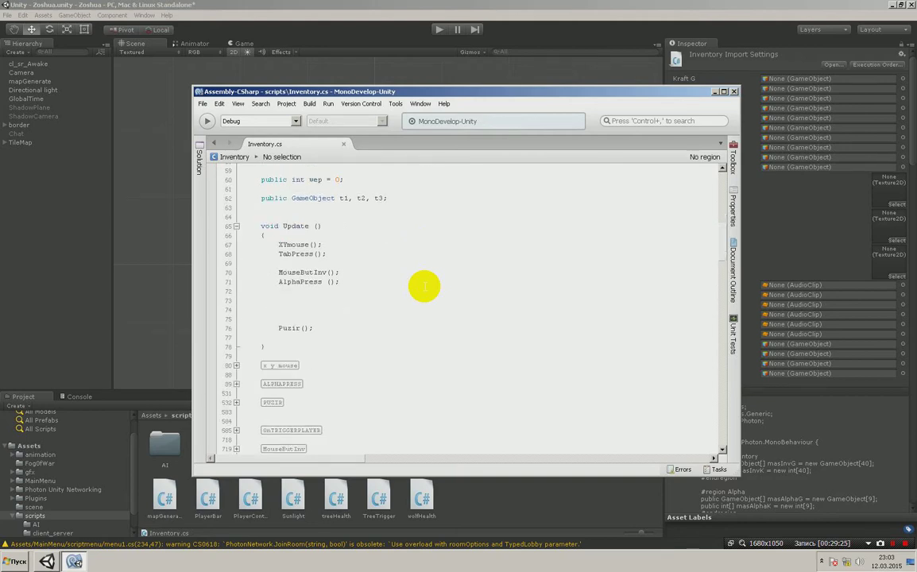
{"action": "scroll", "coordinate": [424, 286], "scroll_direction": "down", "scroll_amount": 2}
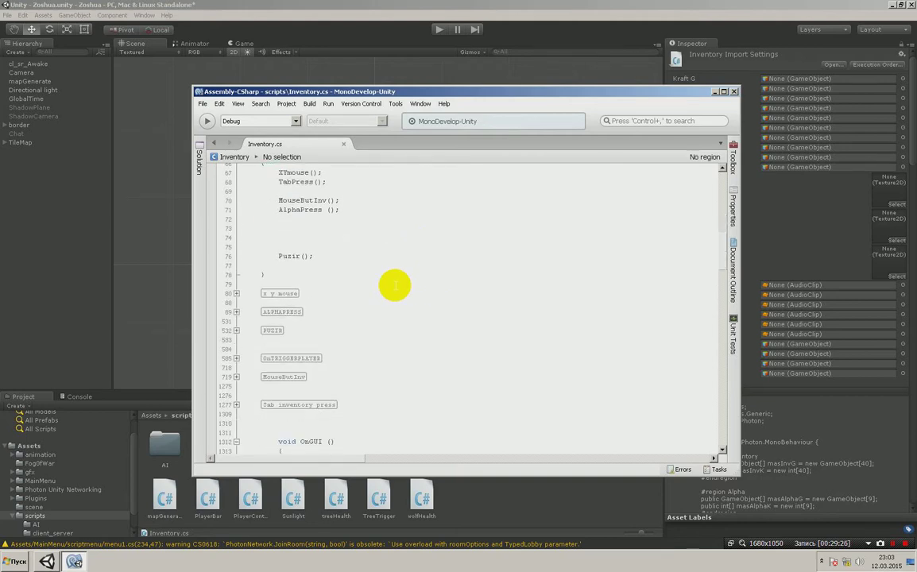
{"action": "left_click", "coordinate": [234, 314]}
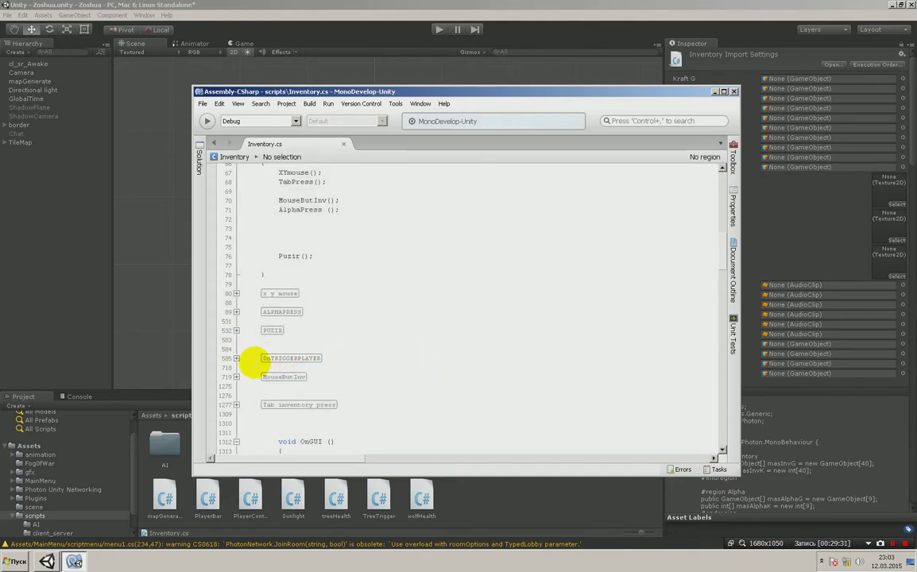
{"action": "left_click", "coordinate": [236, 359]}
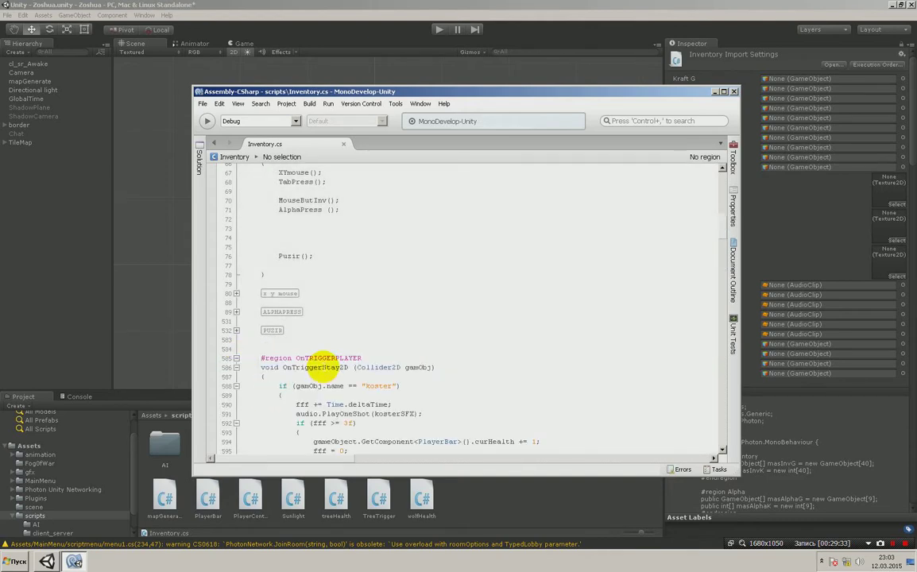
{"action": "scroll", "coordinate": [318, 388], "scroll_direction": "down", "scroll_amount": 1}
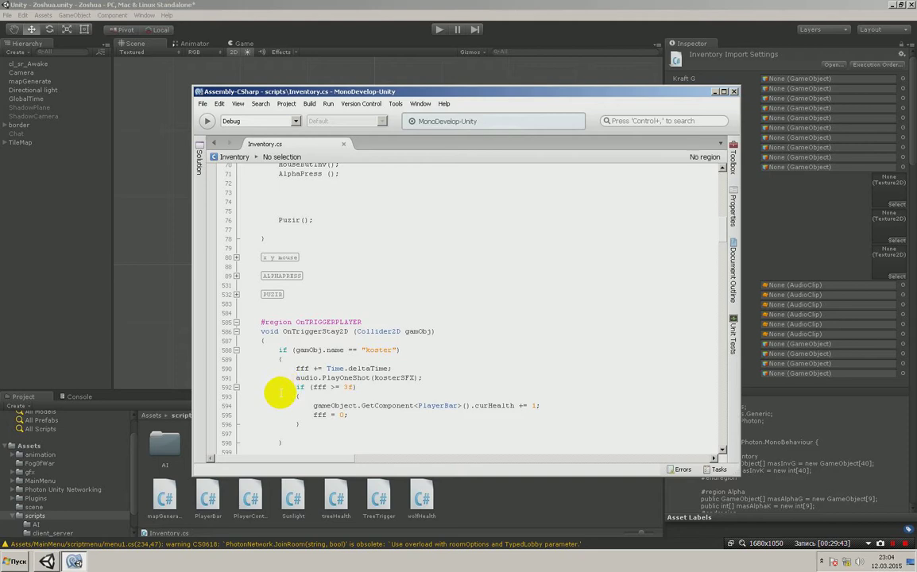
{"action": "scroll", "coordinate": [280, 392], "scroll_direction": "down", "scroll_amount": 1}
{"action": "scroll", "coordinate": [280, 392], "scroll_direction": "down", "scroll_amount": 3}
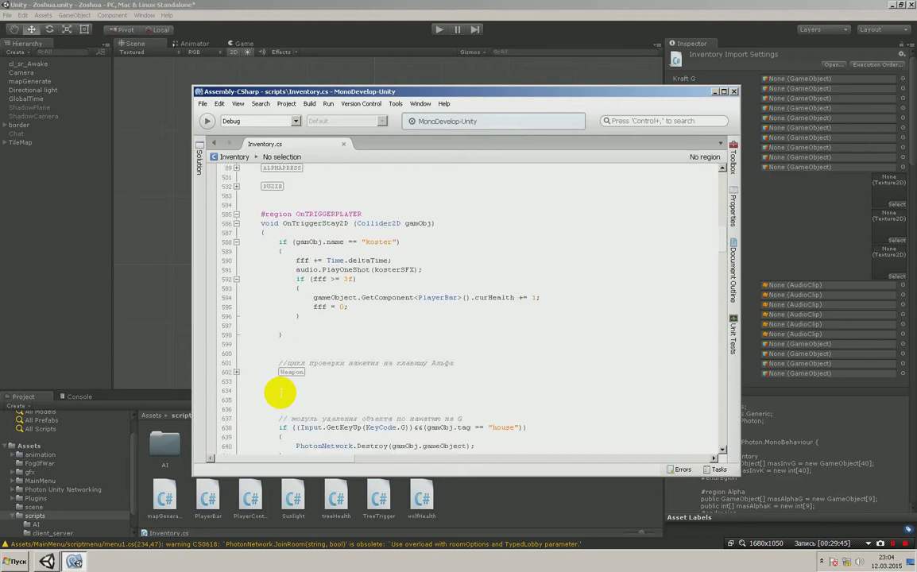
{"action": "scroll", "coordinate": [279, 392], "scroll_direction": "down", "scroll_amount": 3}
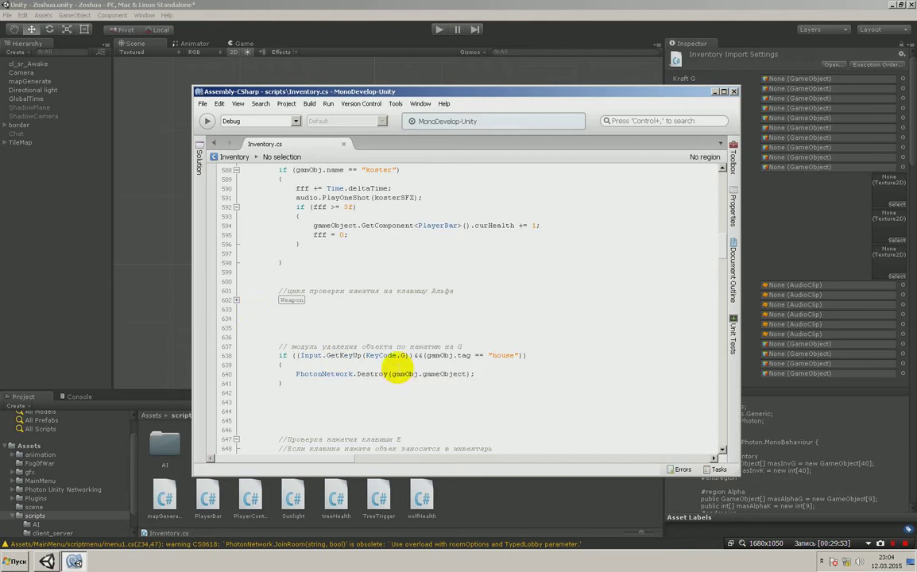
{"action": "left_click", "coordinate": [294, 375]}
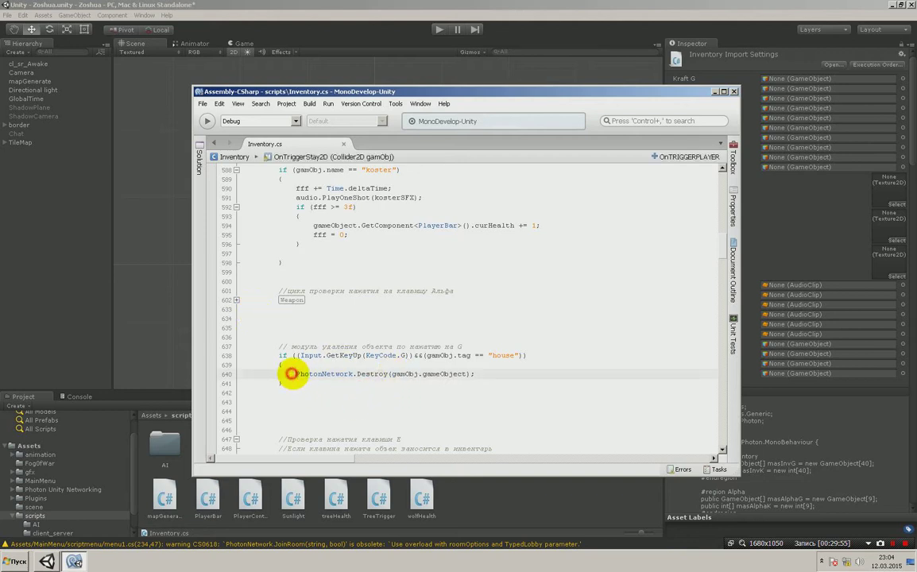
{"action": "left_click_drag", "start_coordinate": [309, 376], "coordinate": [385, 374]}
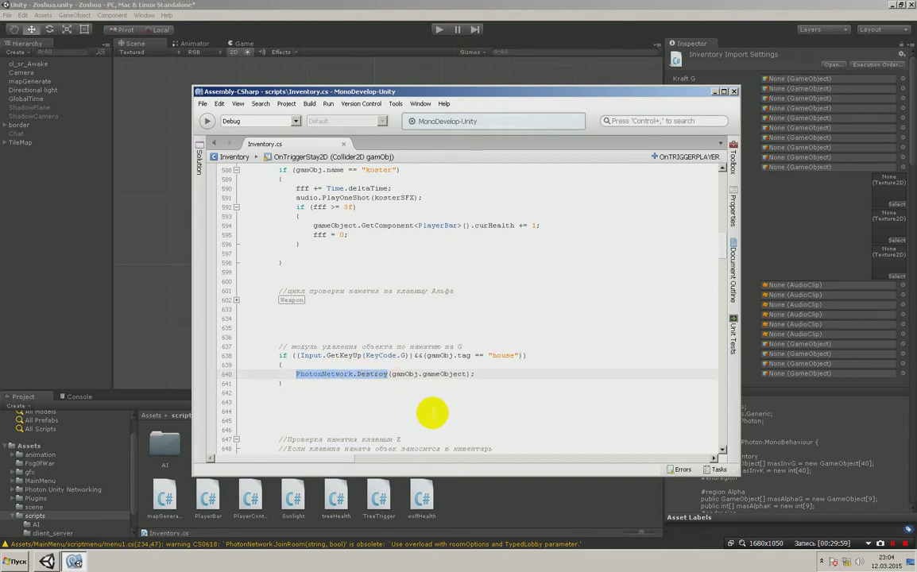
{"action": "left_click", "coordinate": [373, 374]}
{"action": "double_click", "coordinate": [405, 374]}
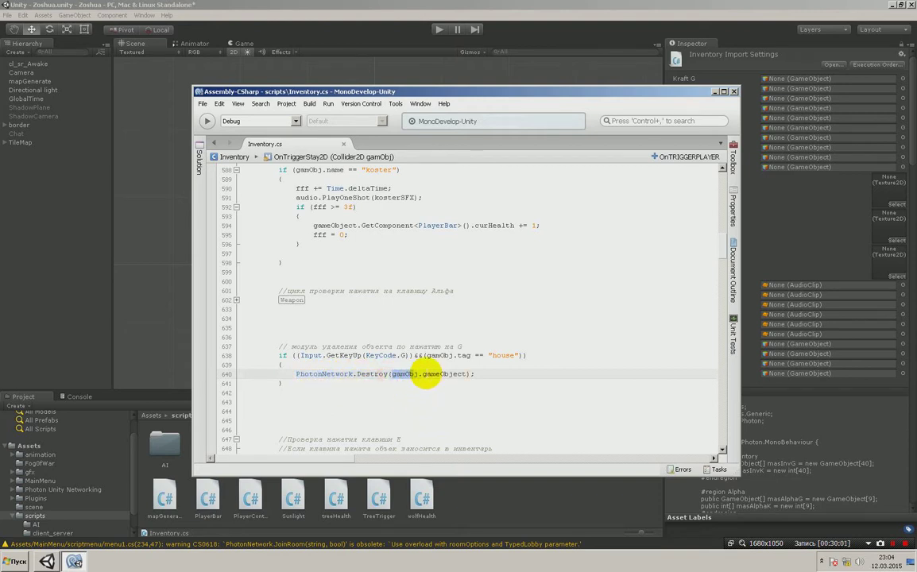
{"action": "left_click_drag", "start_coordinate": [426, 375], "coordinate": [461, 377]}
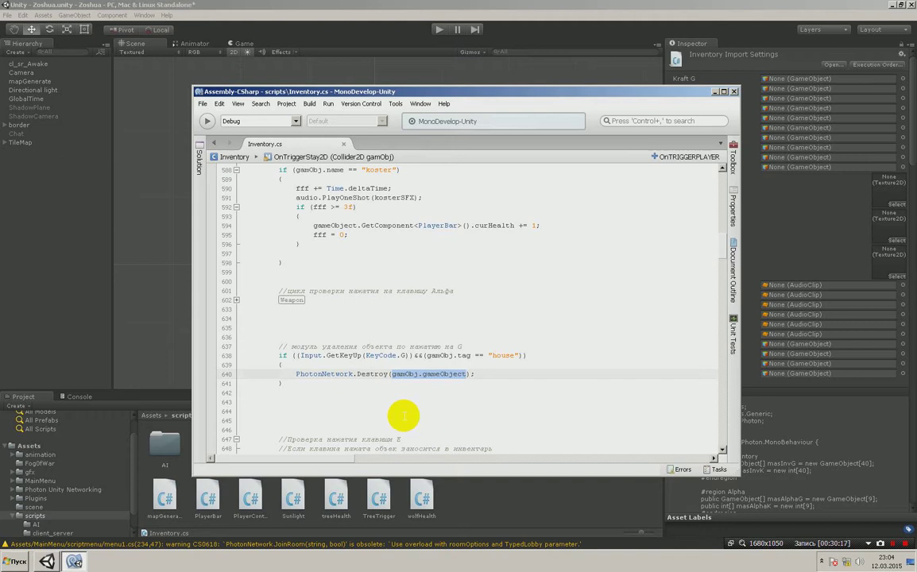
{"action": "mouse_move", "coordinate": [406, 377]}
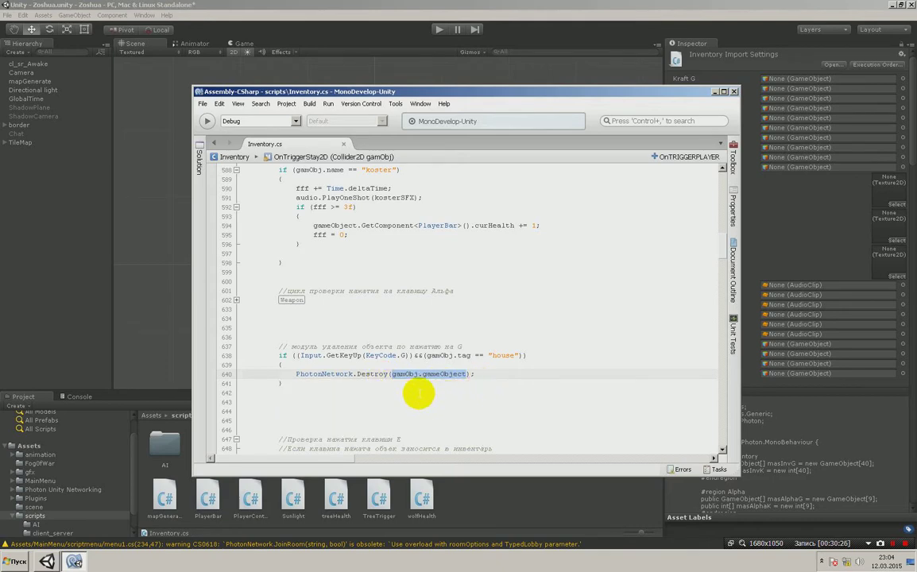
{"action": "scroll", "coordinate": [419, 394], "scroll_direction": "down", "scroll_amount": 2}
{"action": "scroll", "coordinate": [418, 394], "scroll_direction": "down", "scroll_amount": 2}
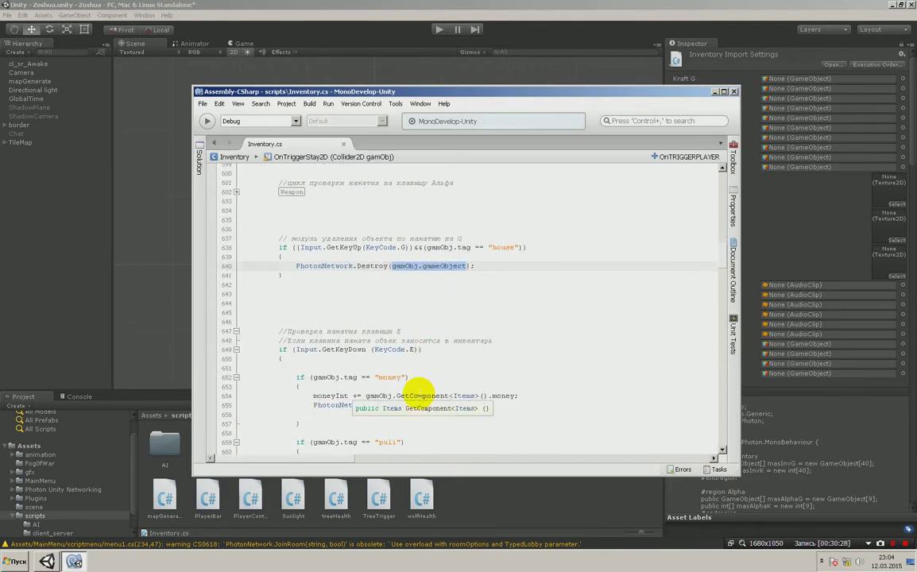
{"action": "left_click_drag", "start_coordinate": [310, 405], "coordinate": [464, 407]}
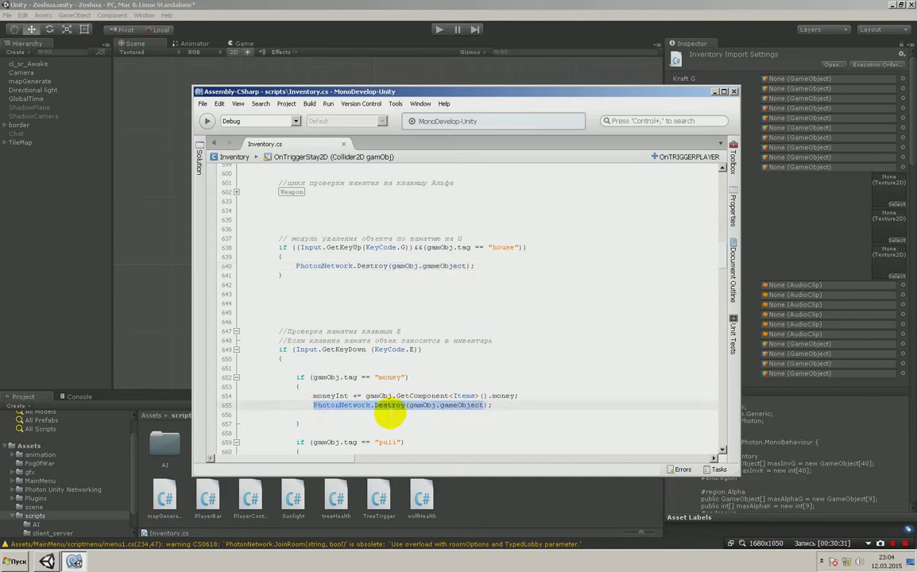
{"action": "scroll", "coordinate": [390, 410], "scroll_direction": "down", "scroll_amount": 4}
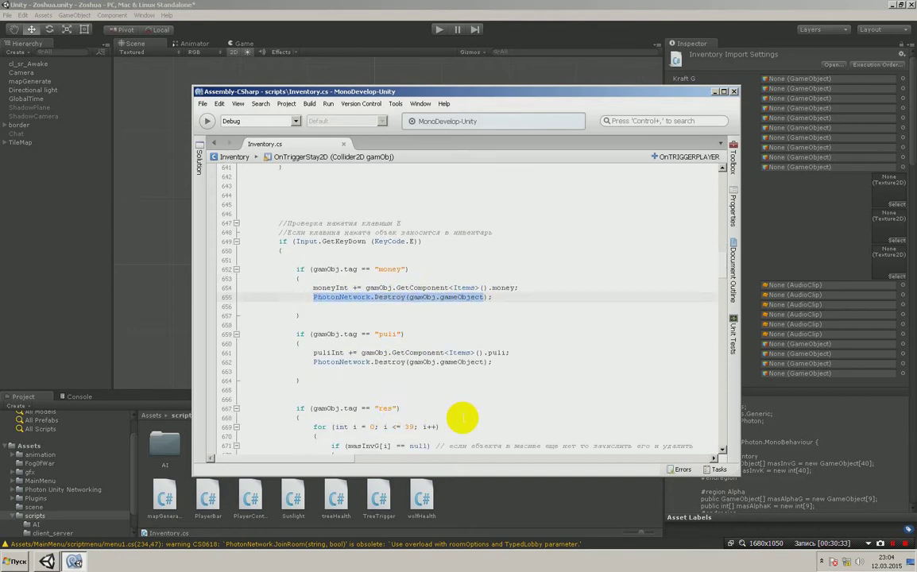
{"action": "scroll", "coordinate": [462, 422], "scroll_direction": "down", "scroll_amount": 3}
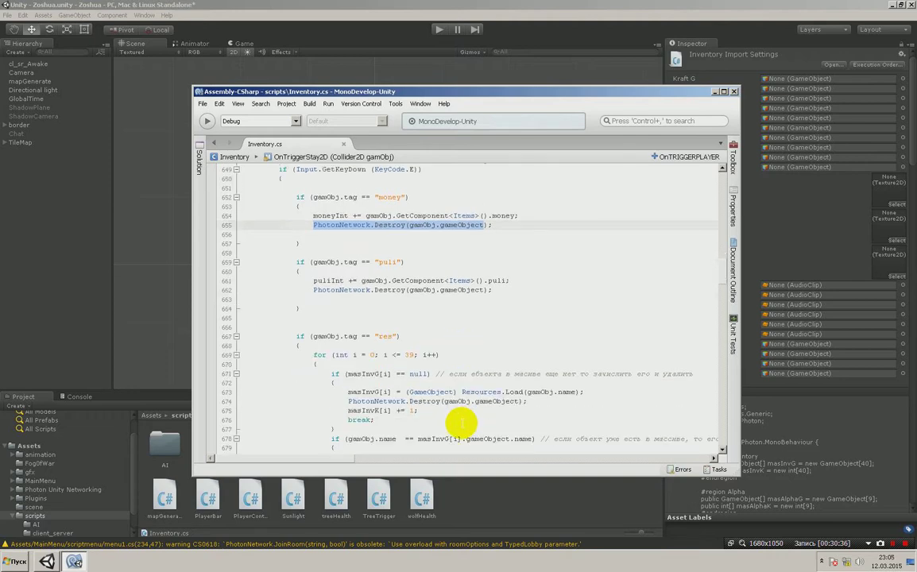
{"action": "scroll", "coordinate": [461, 423], "scroll_direction": "down", "scroll_amount": 1}
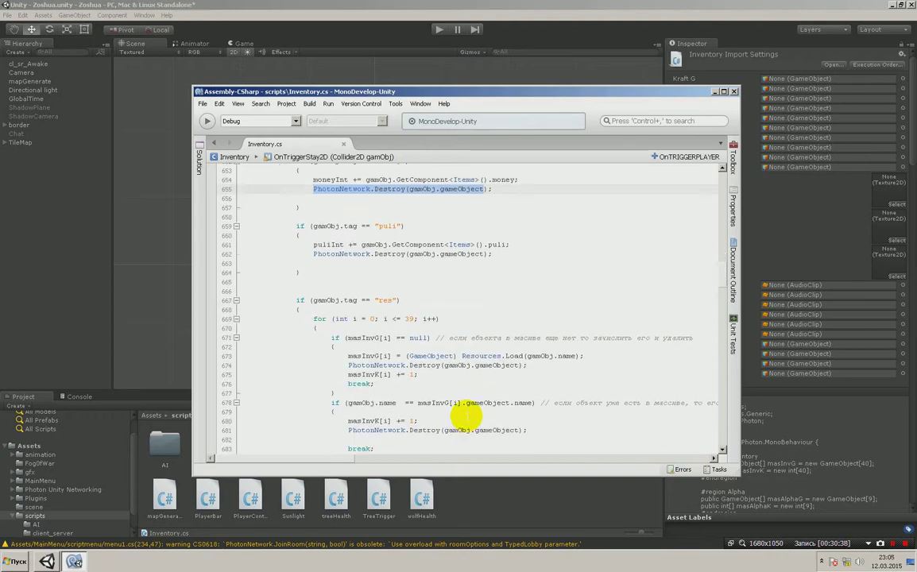
{"action": "scroll", "coordinate": [465, 415], "scroll_direction": "down", "scroll_amount": 3}
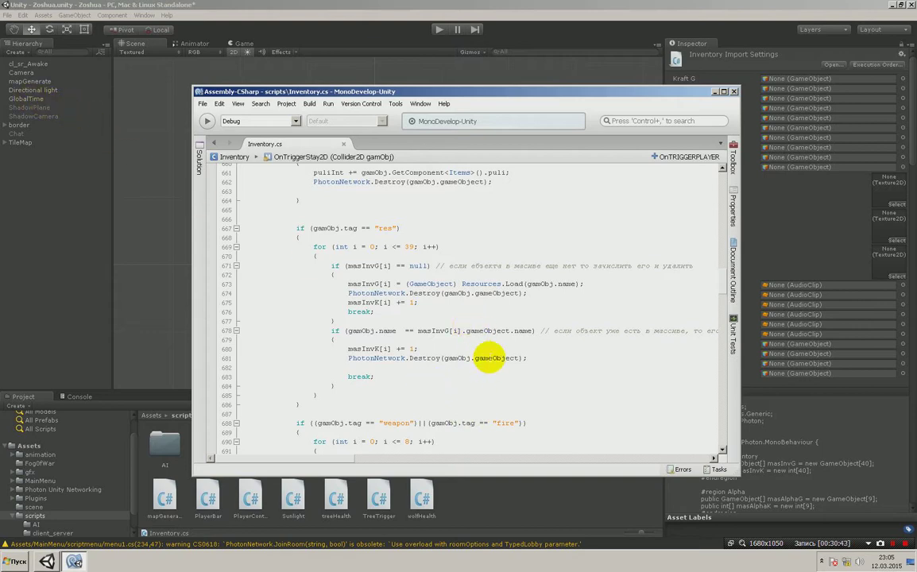
{"action": "left_click", "coordinate": [486, 358]}
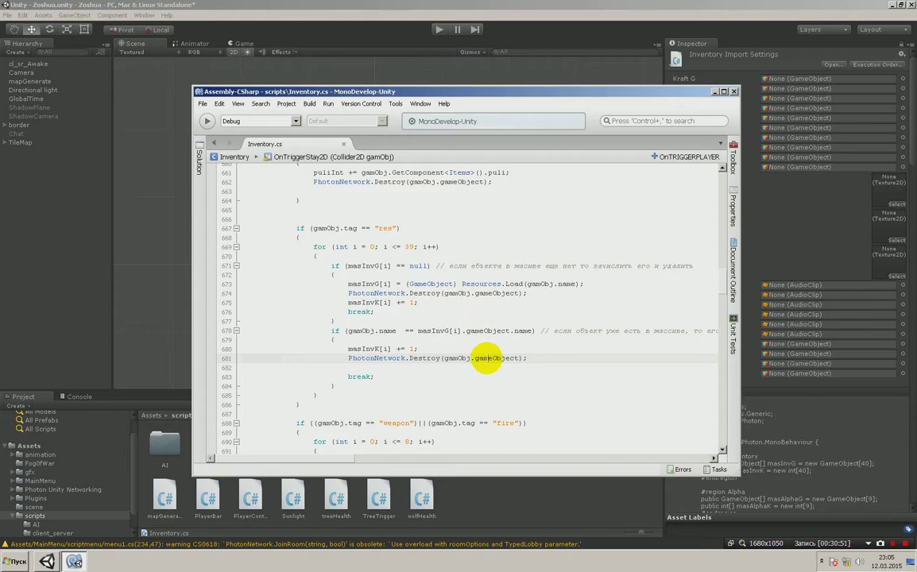
{"action": "mouse_move", "coordinate": [486, 354]}
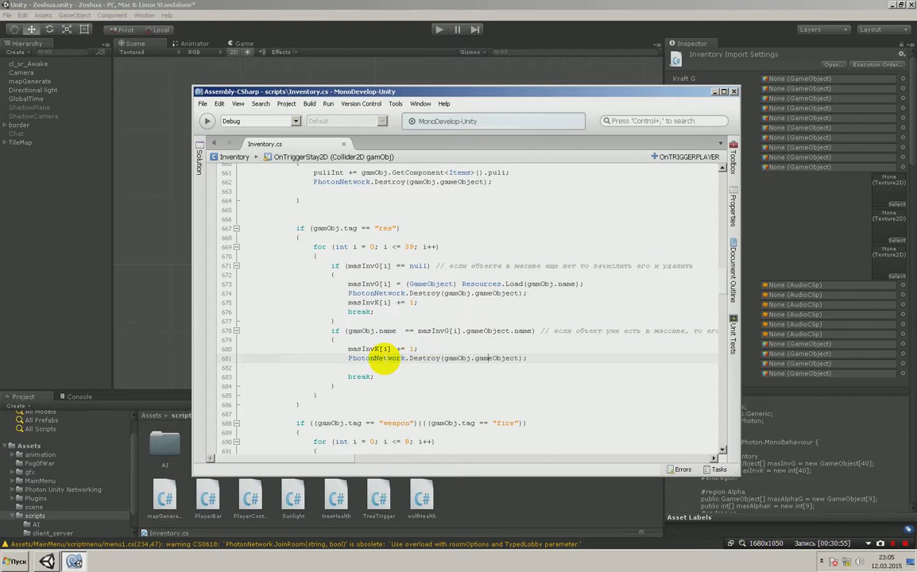
{"action": "left_click", "coordinate": [447, 358]}
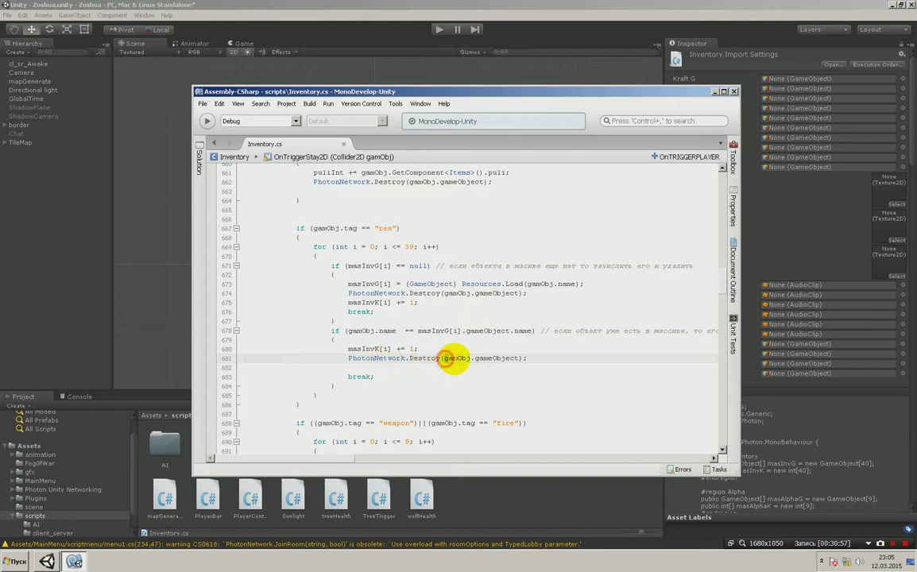
{"action": "left_click_drag", "start_coordinate": [450, 358], "coordinate": [470, 359]}
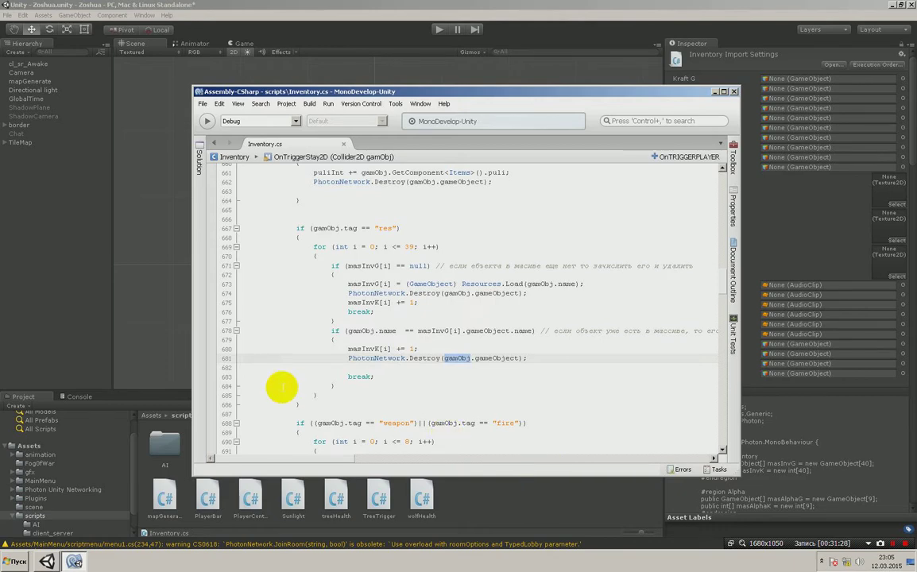
{"action": "scroll", "coordinate": [282, 387], "scroll_direction": "down", "scroll_amount": 3}
{"action": "scroll", "coordinate": [282, 387], "scroll_direction": "down", "scroll_amount": 4}
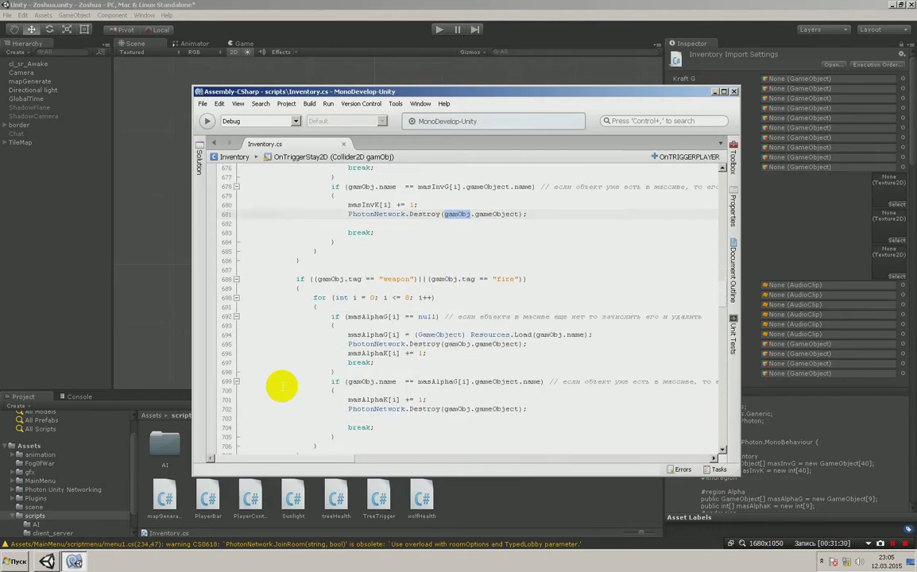
{"action": "scroll", "coordinate": [289, 312], "scroll_direction": "down", "scroll_amount": 5}
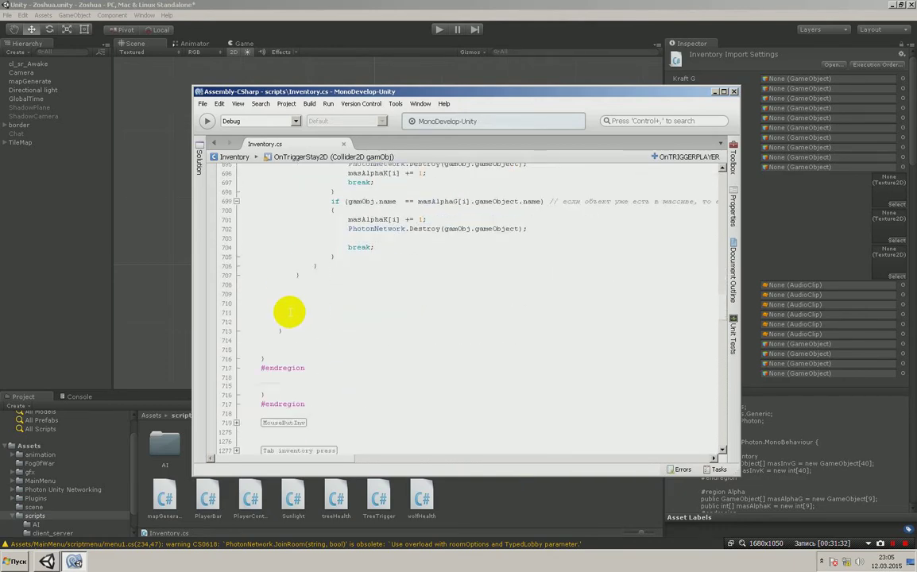
{"action": "scroll", "coordinate": [287, 312], "scroll_direction": "down", "scroll_amount": 1}
{"action": "scroll", "coordinate": [285, 311], "scroll_direction": "down", "scroll_amount": 2}
{"action": "scroll", "coordinate": [284, 311], "scroll_direction": "down", "scroll_amount": 4}
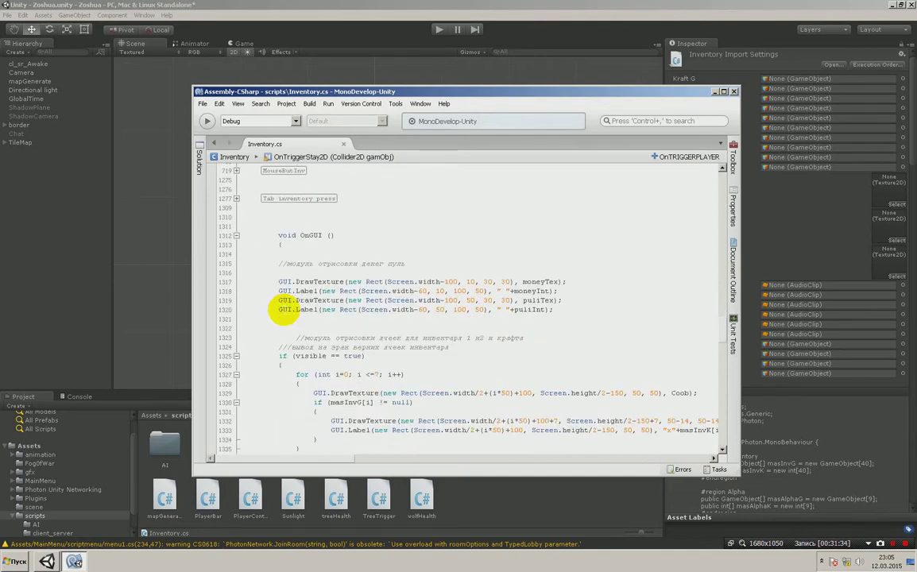
{"action": "scroll", "coordinate": [284, 310], "scroll_direction": "up", "scroll_amount": 1}
{"action": "scroll", "coordinate": [284, 310], "scroll_direction": "up", "scroll_amount": 10}
{"action": "scroll", "coordinate": [283, 309], "scroll_direction": "up", "scroll_amount": 5}
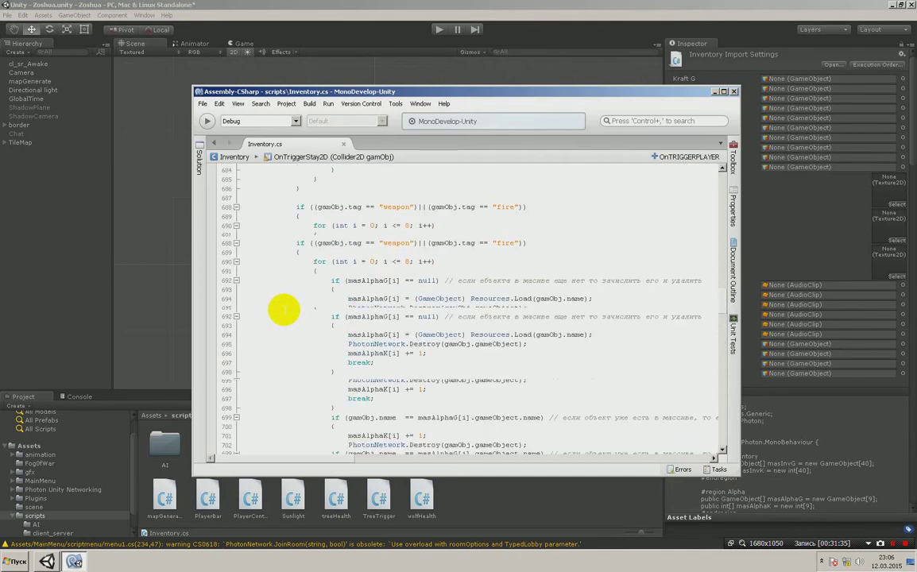
{"action": "scroll", "coordinate": [284, 311], "scroll_direction": "up", "scroll_amount": 5}
{"action": "scroll", "coordinate": [283, 310], "scroll_direction": "up", "scroll_amount": 20}
{"action": "scroll", "coordinate": [283, 310], "scroll_direction": "up", "scroll_amount": 20}
{"action": "scroll", "coordinate": [283, 309], "scroll_direction": "up", "scroll_amount": 20}
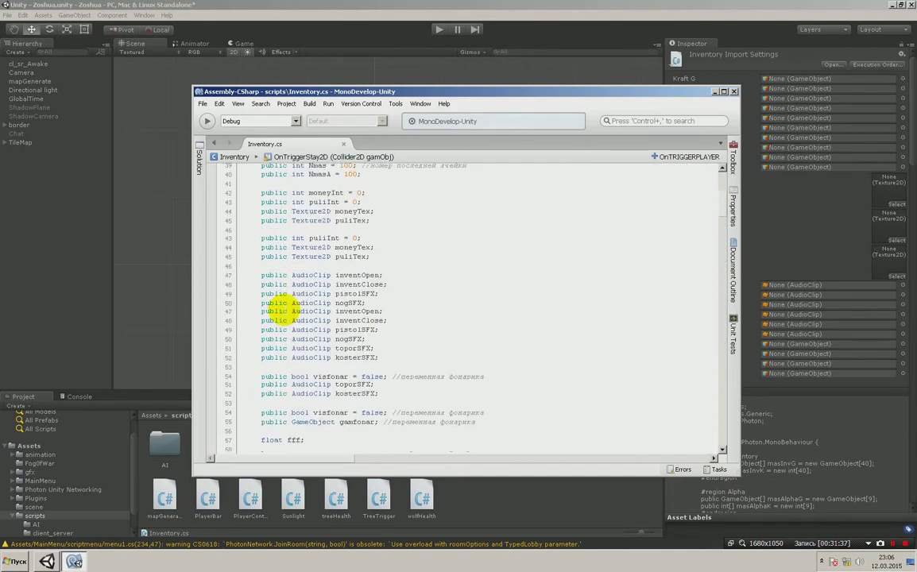
{"action": "scroll", "coordinate": [283, 308], "scroll_direction": "up", "scroll_amount": 12}
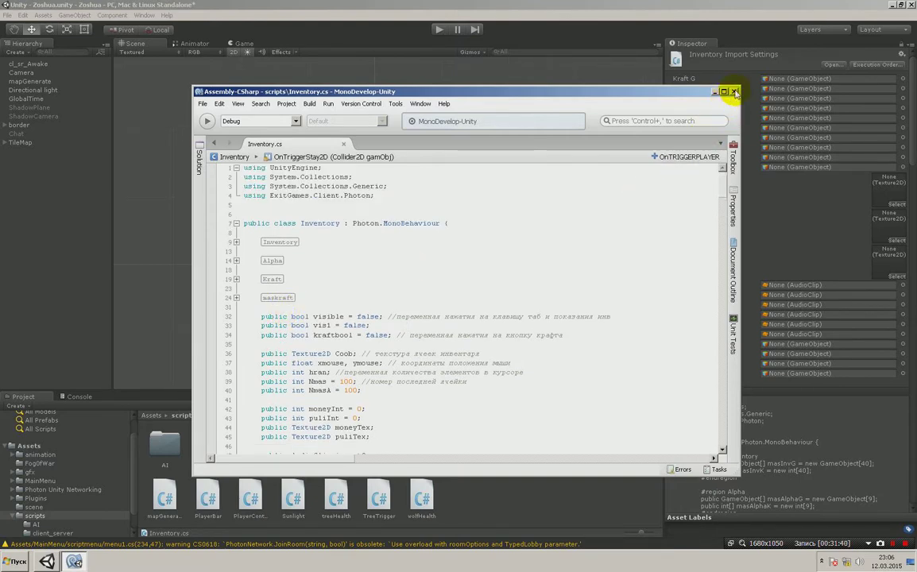
Close MonoDevelop, inspect ShadowPlane, and activate the ShadowCamera object in the Hierarchy
{"action": "left_click", "coordinate": [736, 93]}
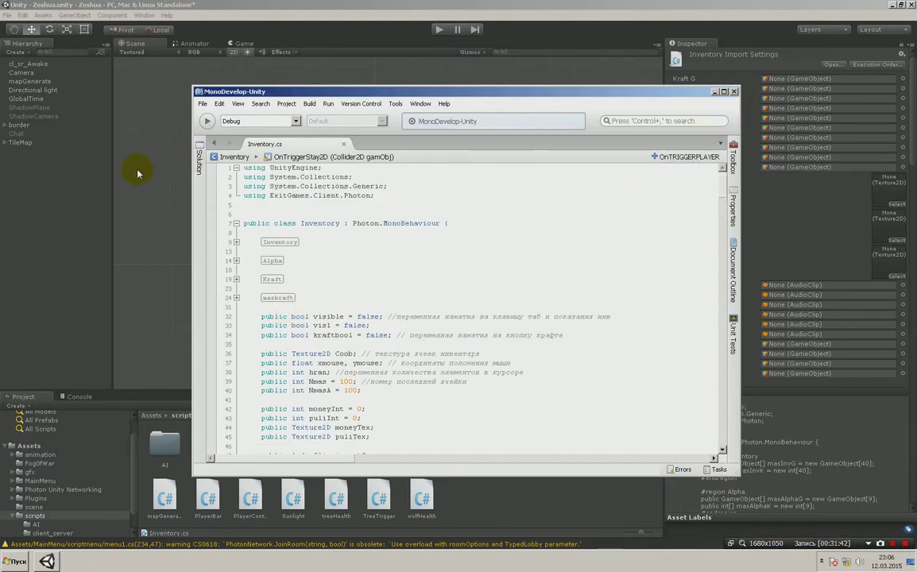
{"action": "left_click", "coordinate": [36, 108]}
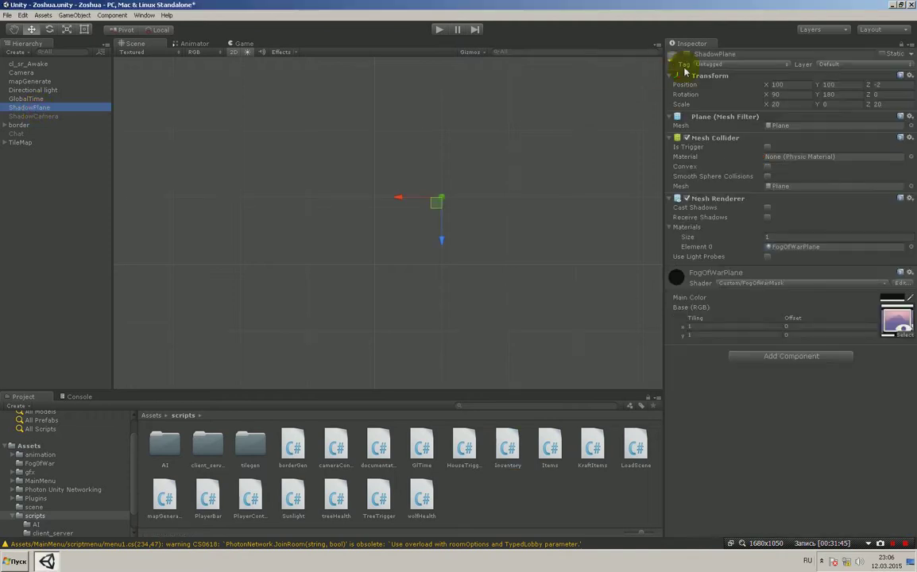
{"action": "left_click", "coordinate": [35, 116]}
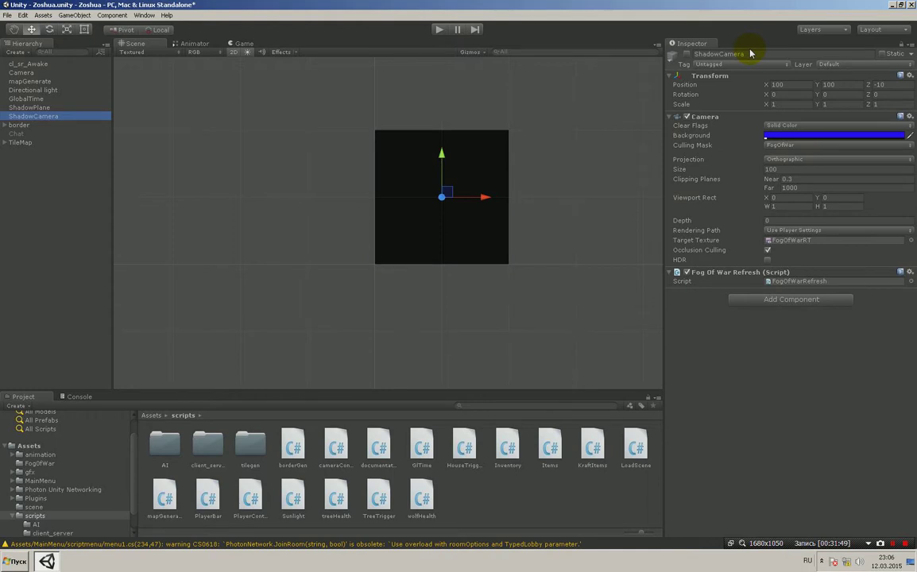
{"action": "left_click", "coordinate": [687, 55]}
Enable the Chat object and open the Assets/scene folder
{"action": "left_click", "coordinate": [22, 134]}
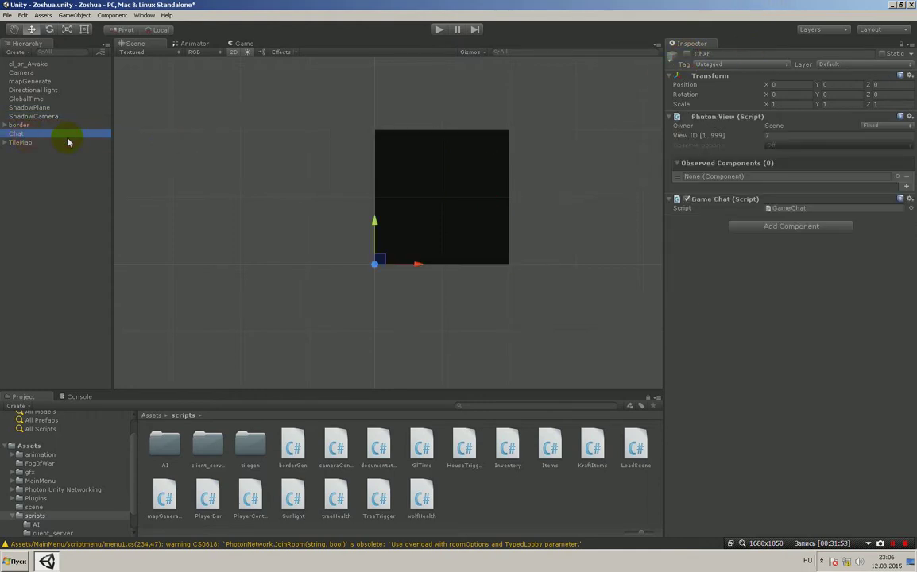
{"action": "left_click", "coordinate": [687, 55]}
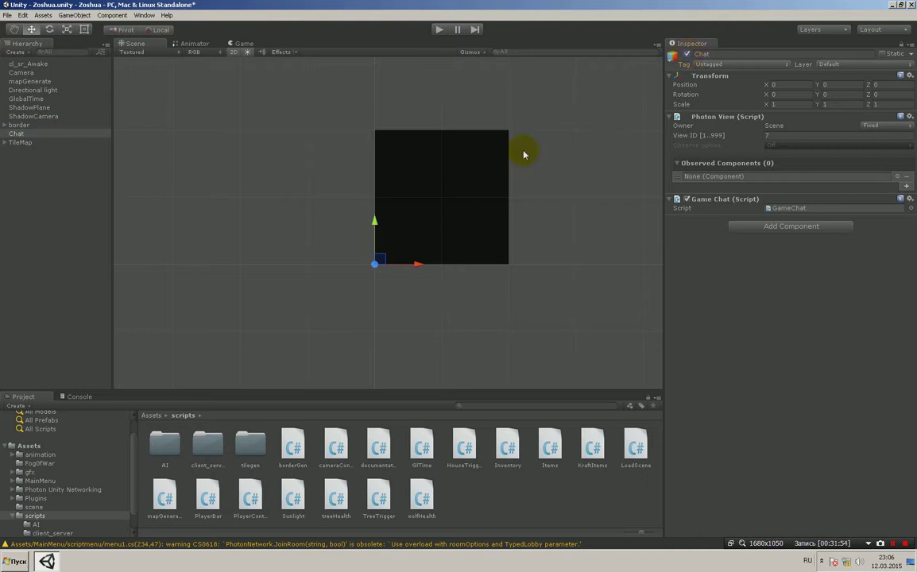
{"action": "left_click", "coordinate": [35, 507]}
Open the Login scene, saving the pending changes to Zoshua.unity
{"action": "left_click", "coordinate": [205, 444]}
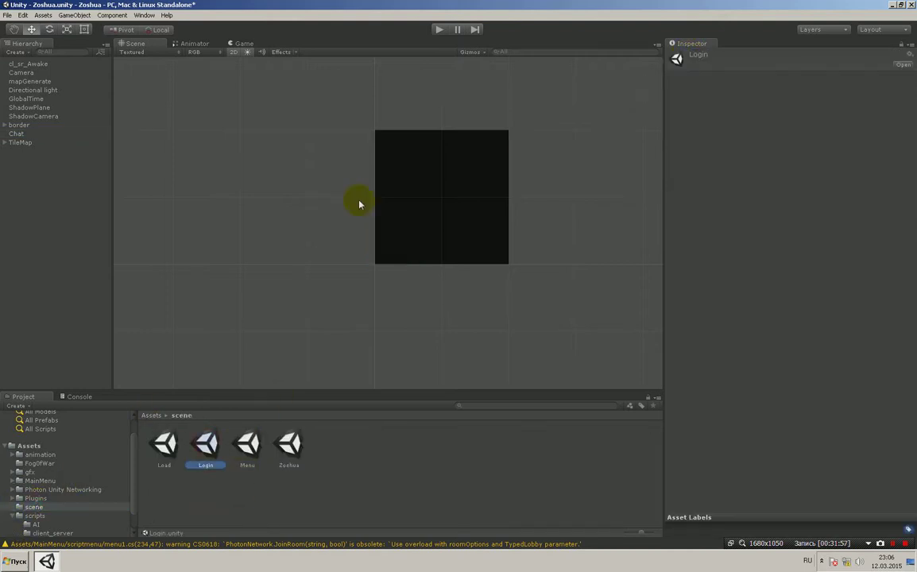
{"action": "left_click", "coordinate": [440, 302]}
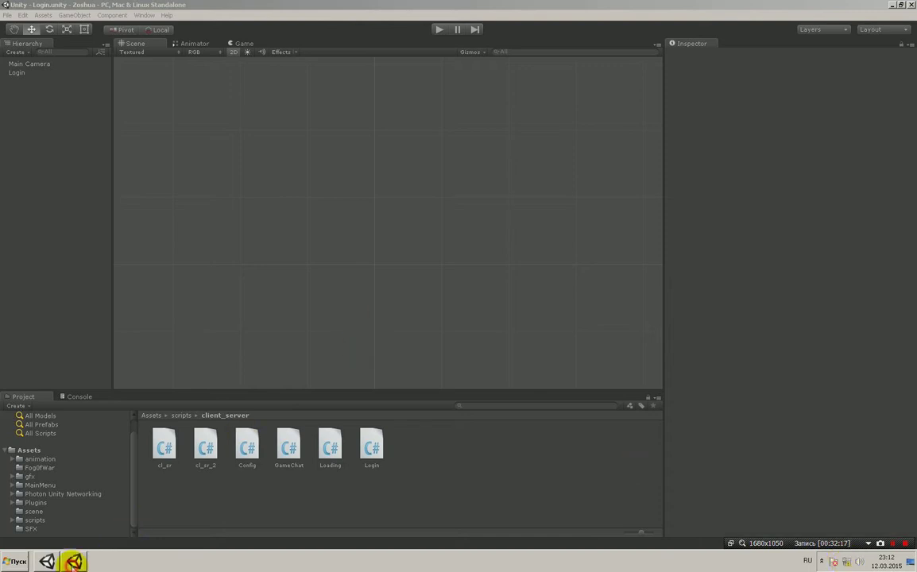
Bring the running Zoshua game window forward, move it up-left, and close it
{"action": "left_click", "coordinate": [73, 562]}
{"action": "left_click", "coordinate": [54, 564]}
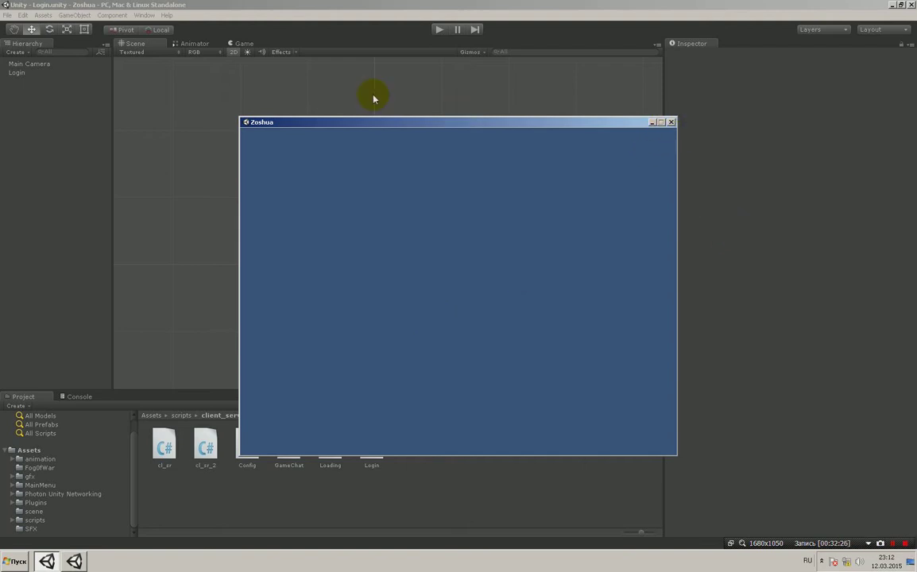
{"action": "left_click_drag", "start_coordinate": [355, 126], "coordinate": [290, 71]}
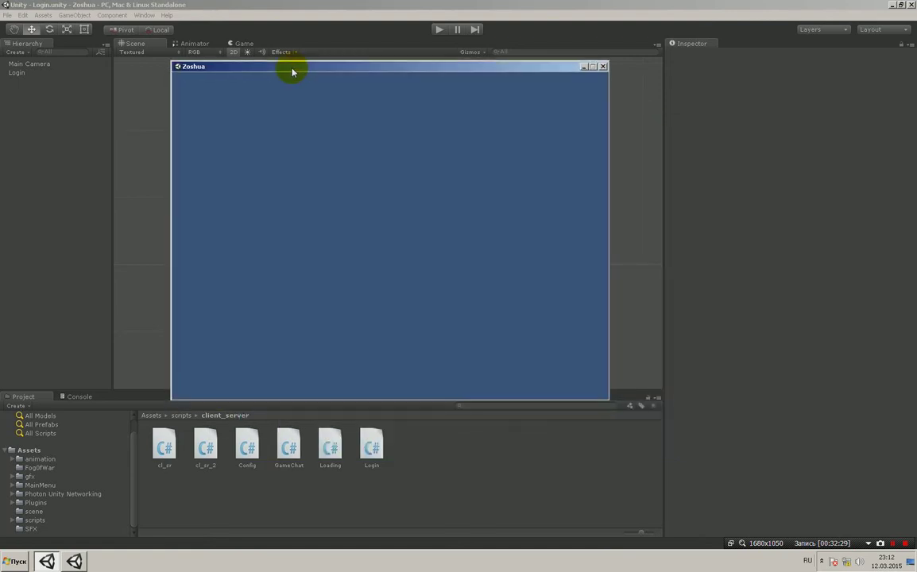
{"action": "left_click", "coordinate": [605, 67]}
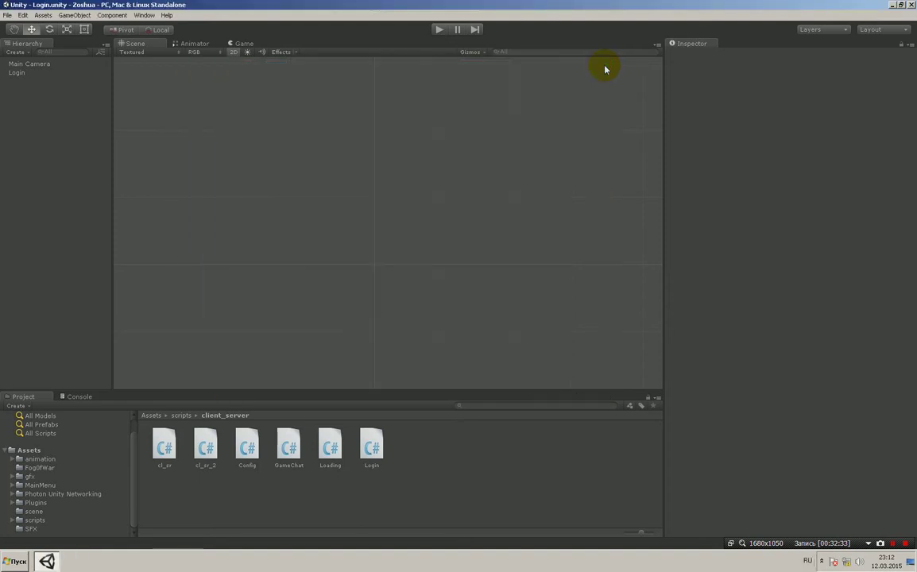